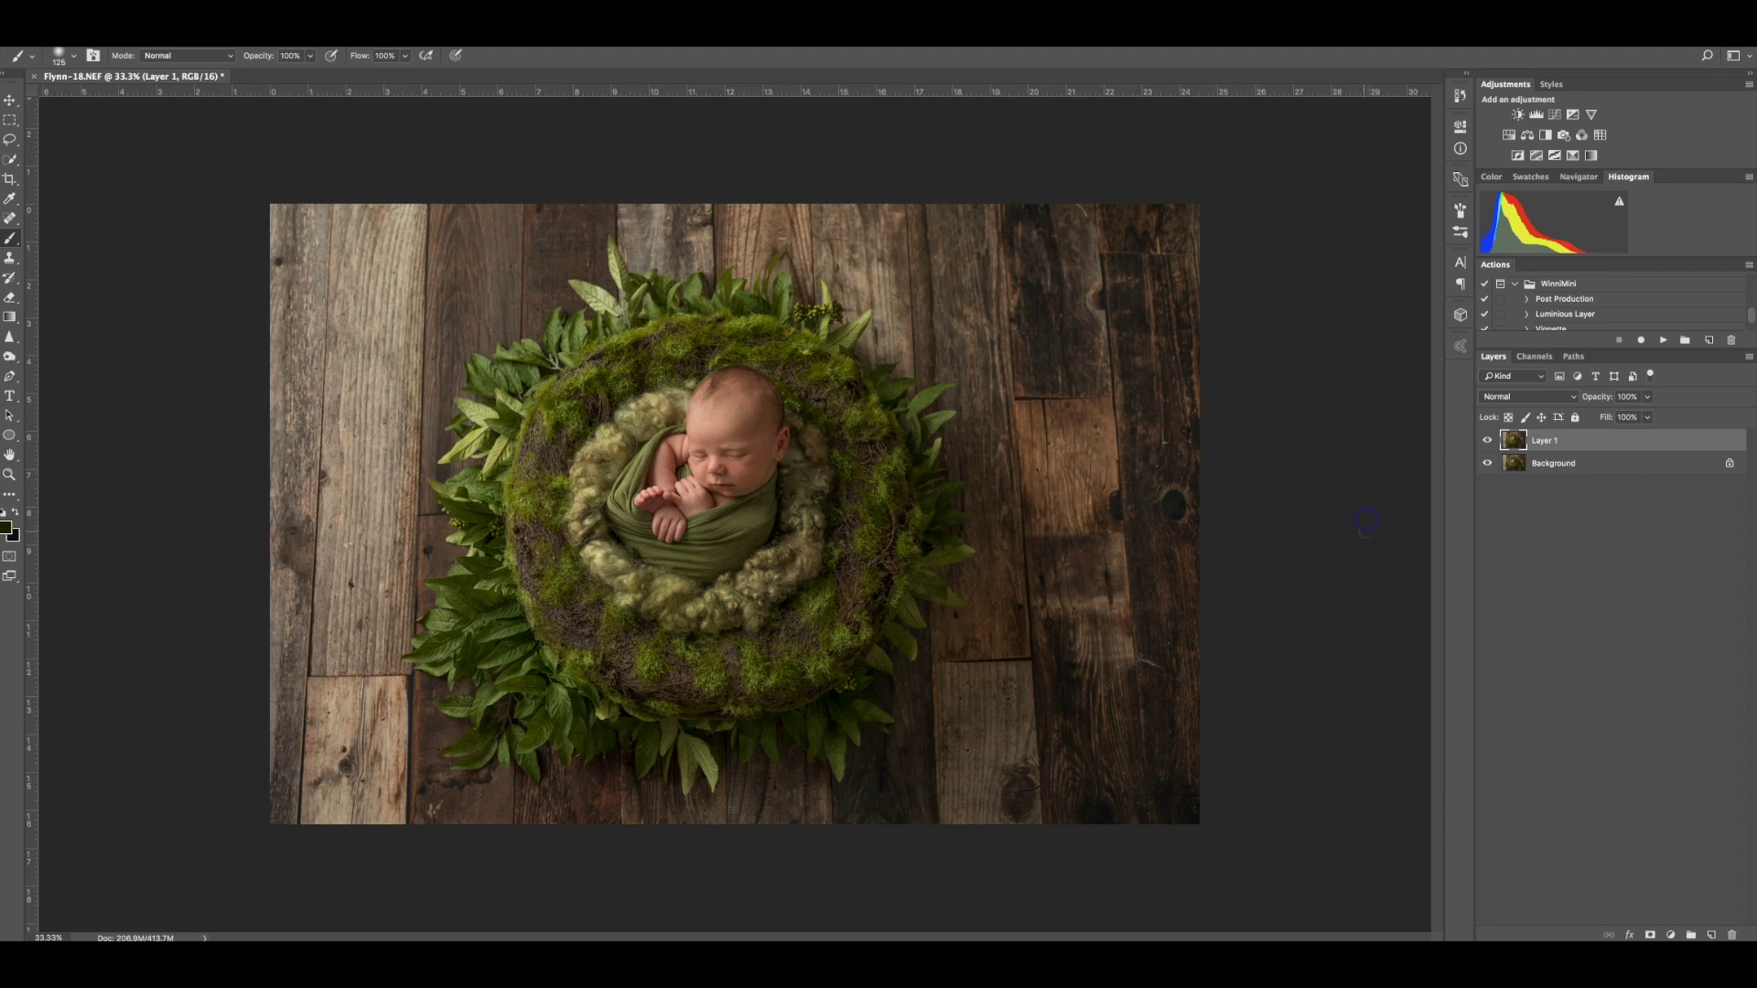
Step: Duplicate the background layer and lay out two adjoining Perspective Warp quads covering the left and right halves of the photo
key(ctrl+e)
key(ctrl+j)
click(128, 28)
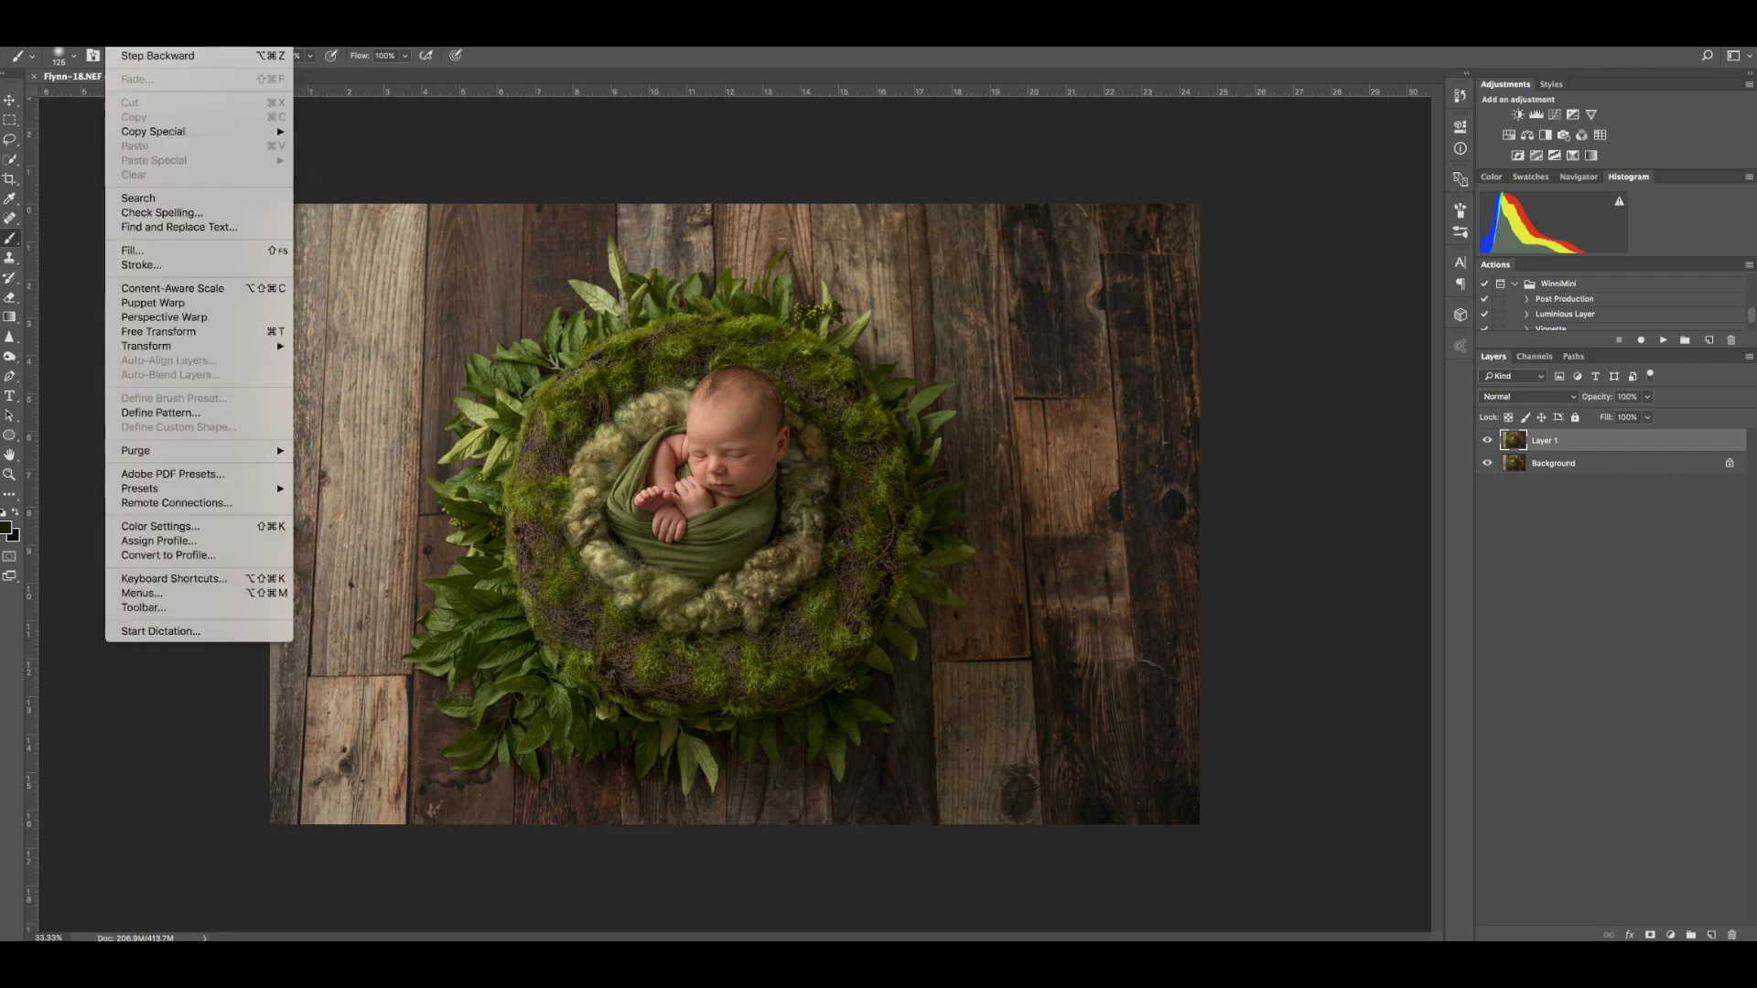
click(159, 320)
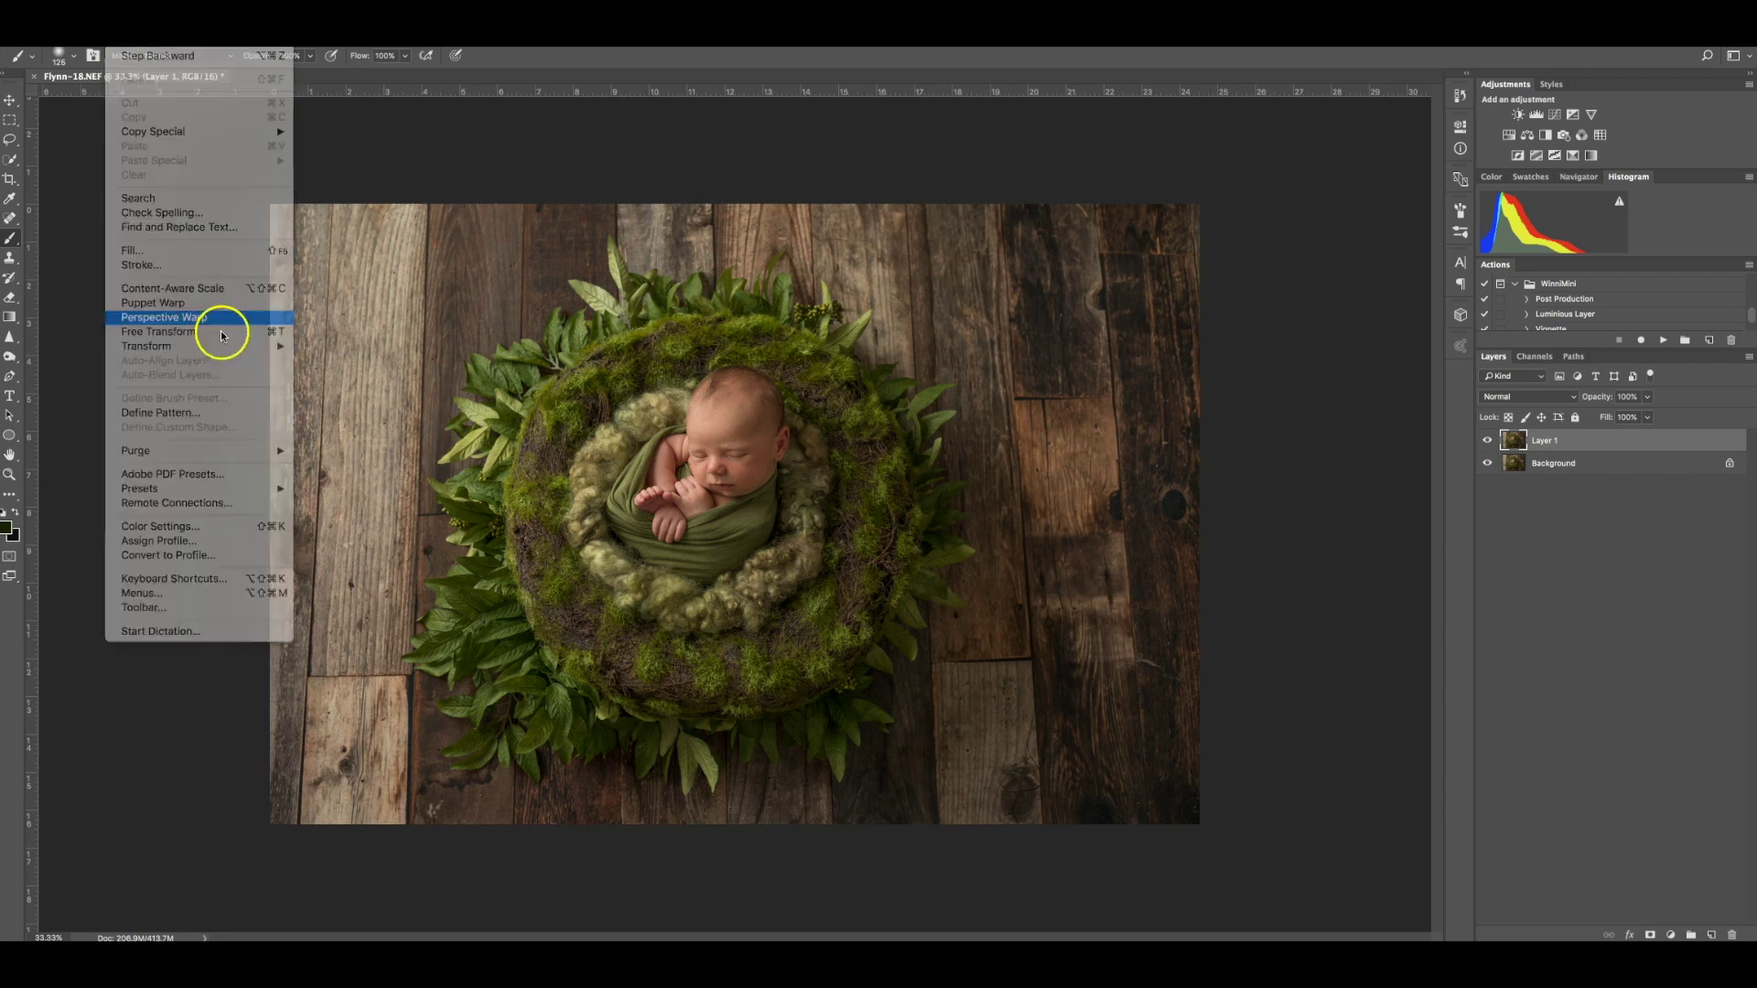
drag(238, 187, 272, 218)
drag(404, 344, 752, 836)
drag(1213, 193, 752, 836)
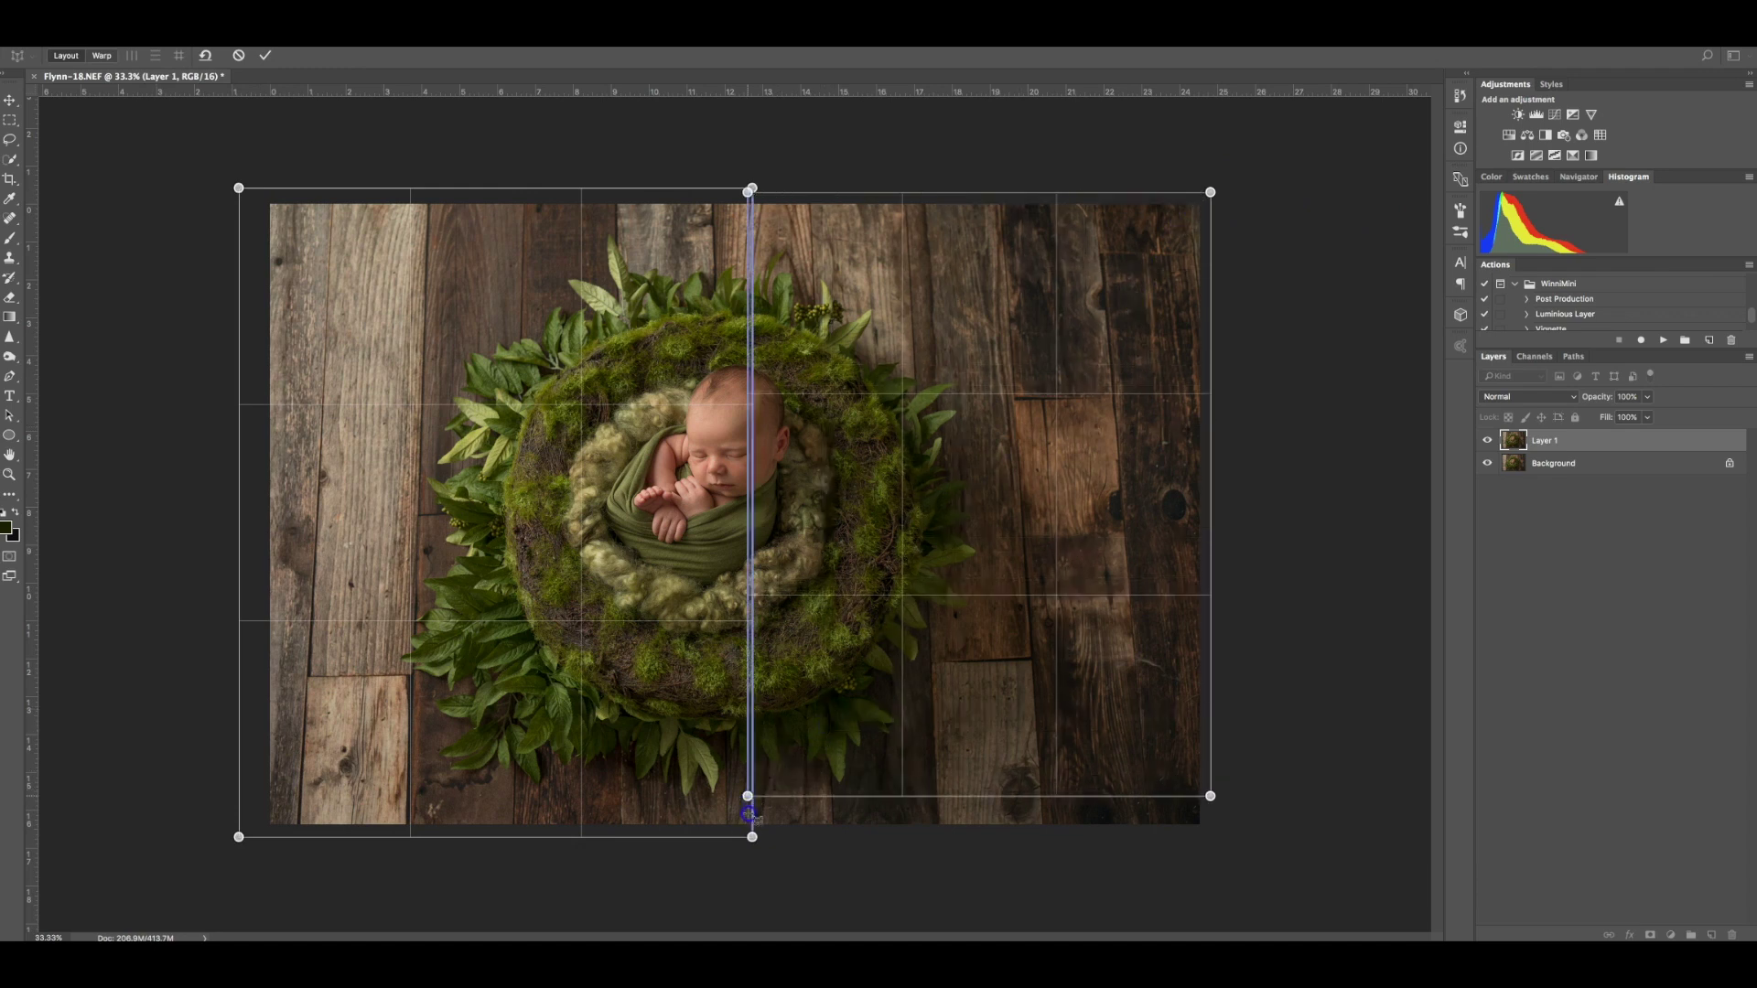
drag(759, 752, 749, 839)
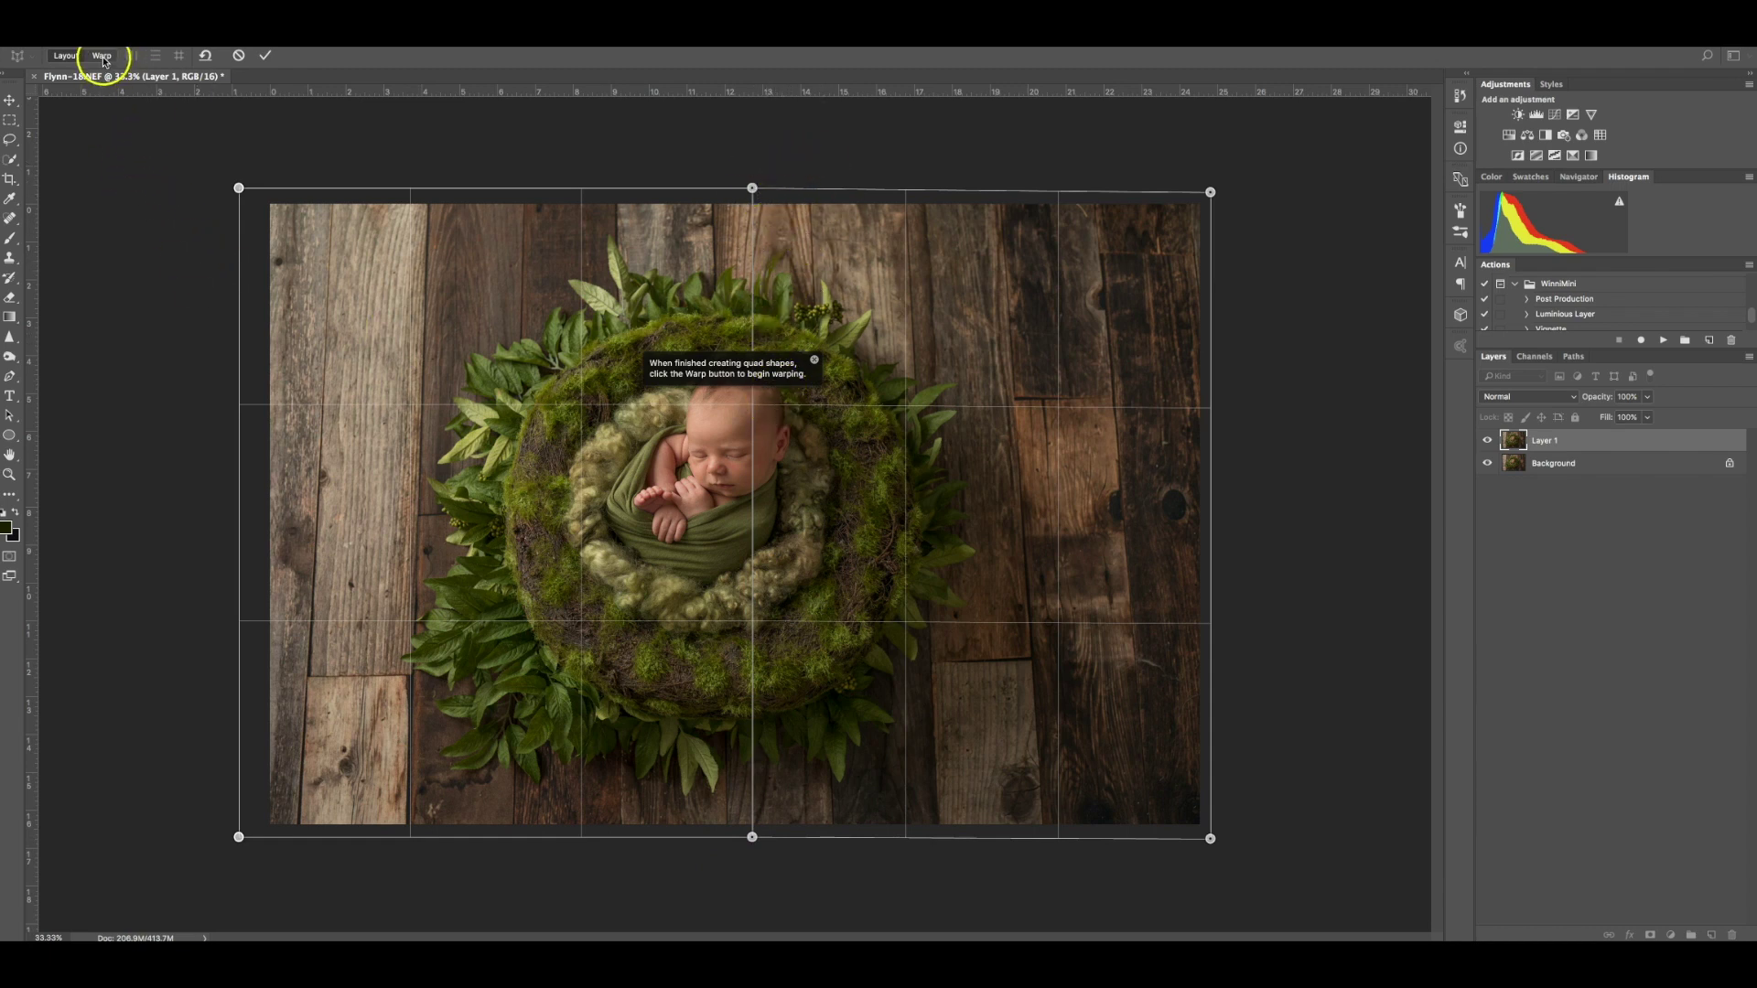
Step: Pull the warp grid's two upper outer corners outward to straighten the planks, apply the warp, and merge the layer down
drag(229, 189, 200, 188)
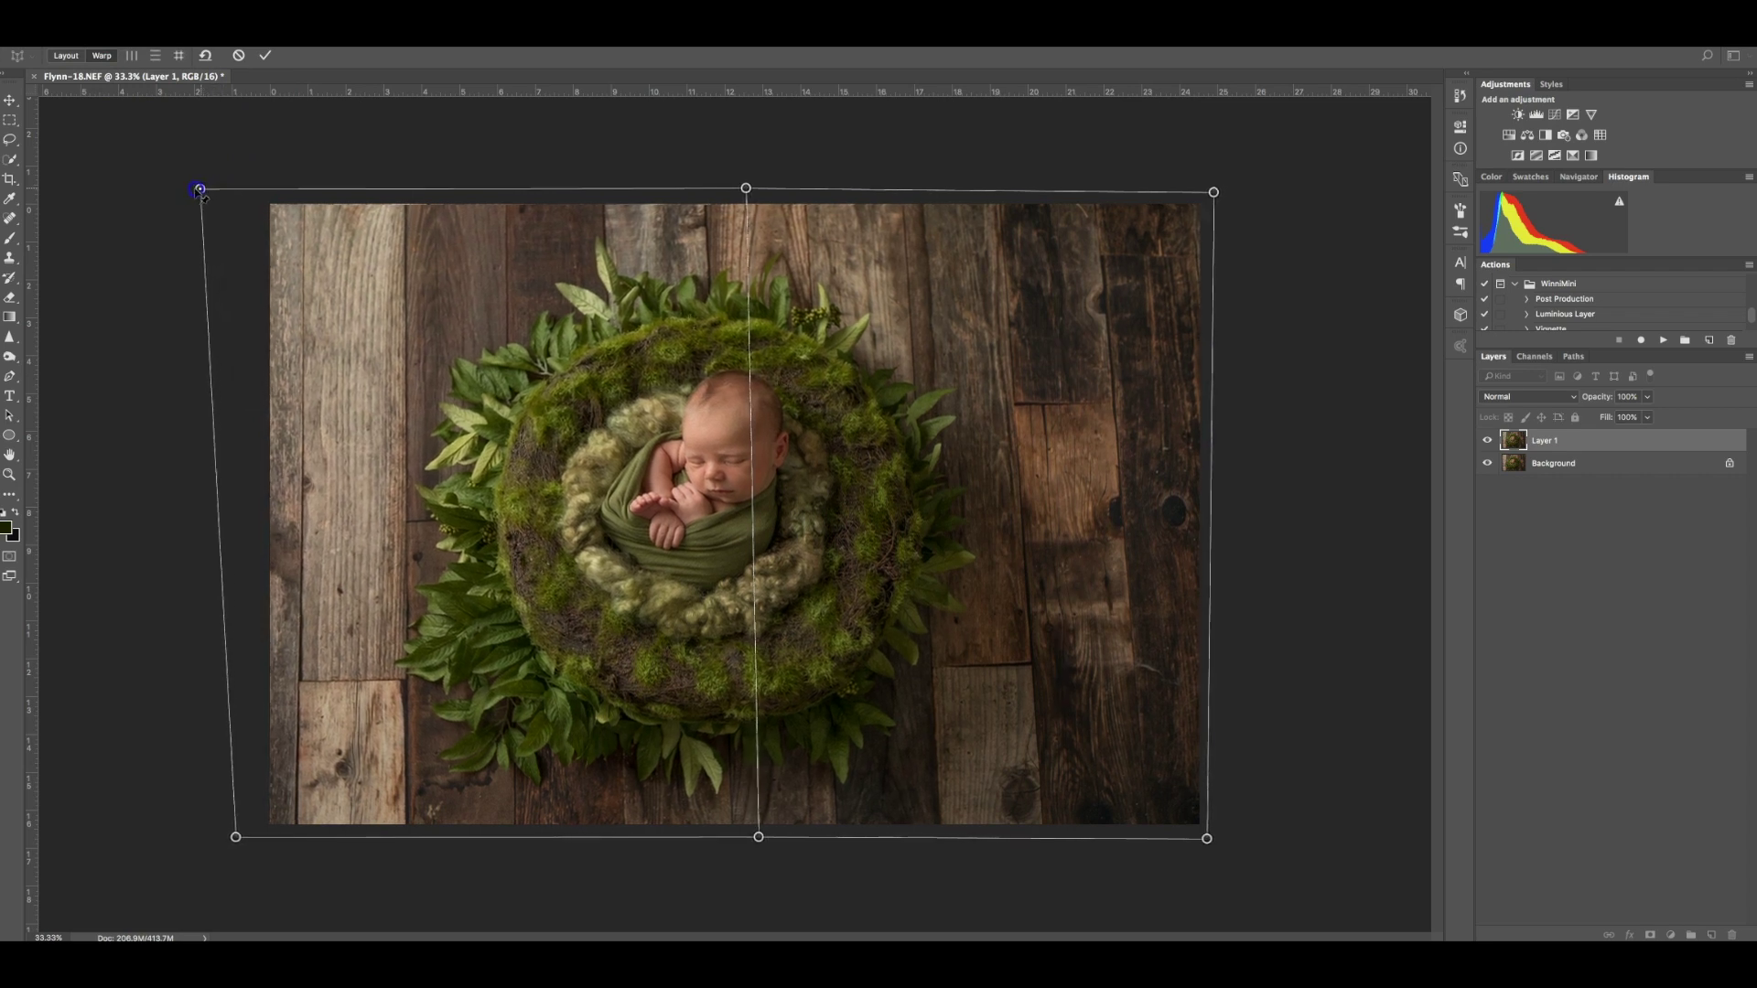
drag(1213, 192, 1275, 197)
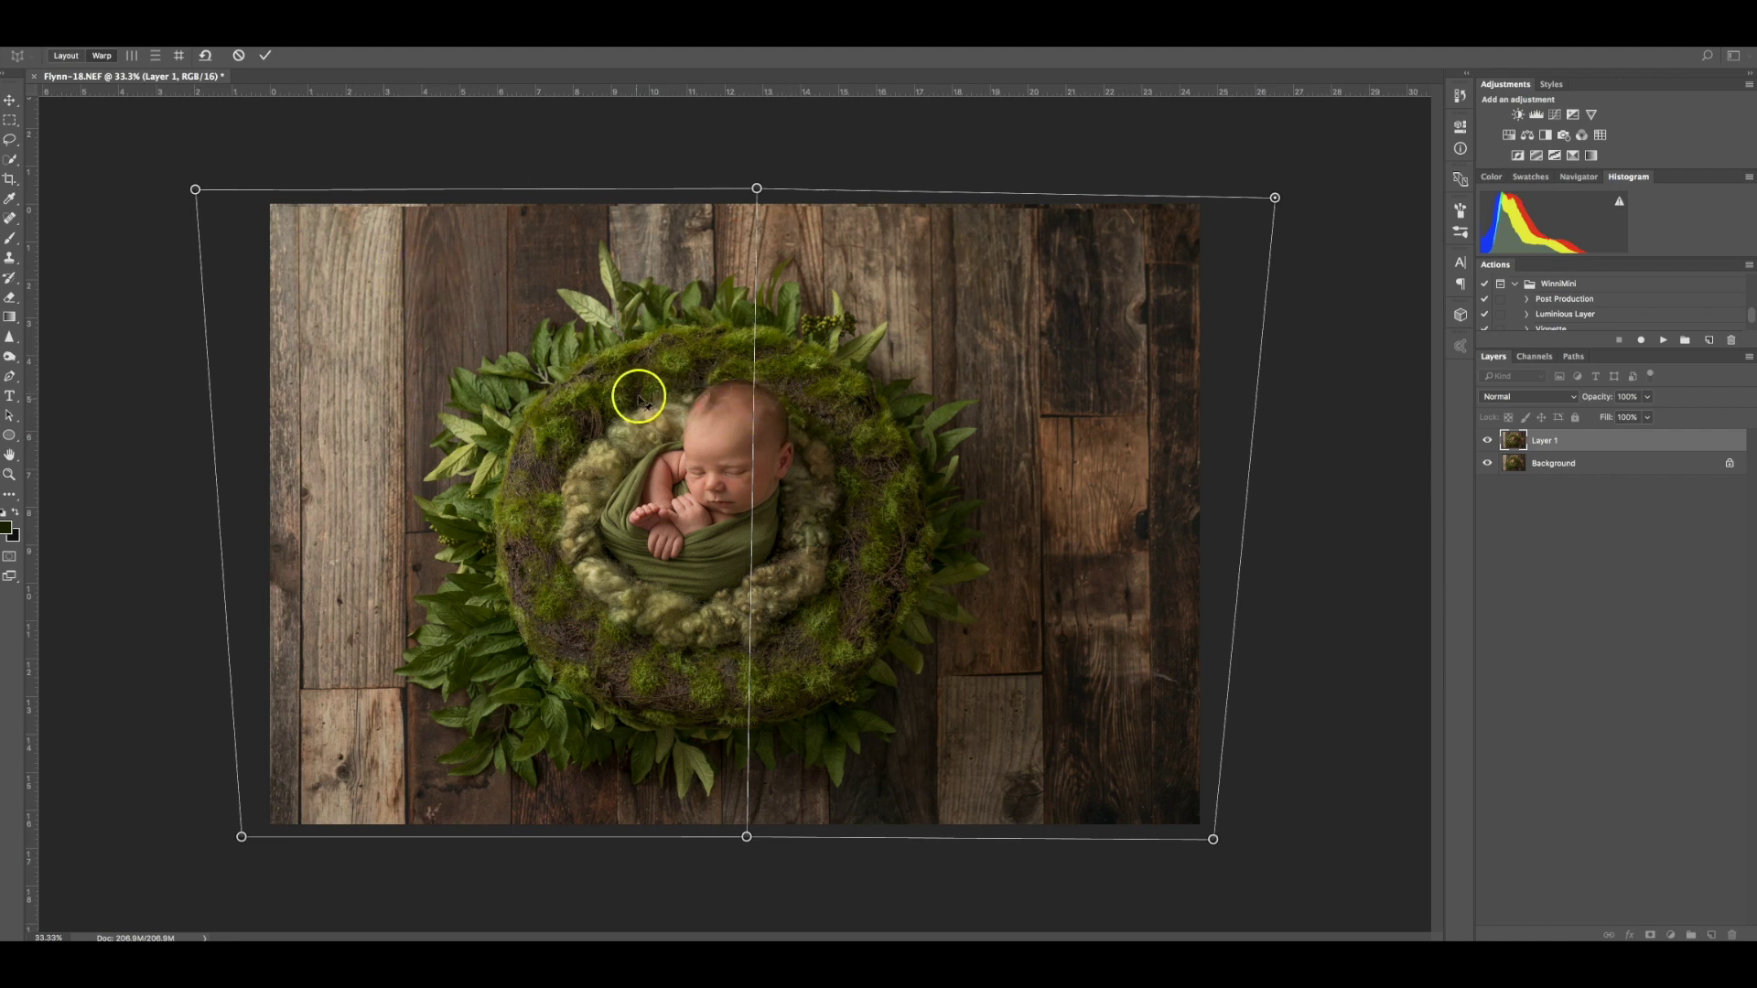
click(266, 56)
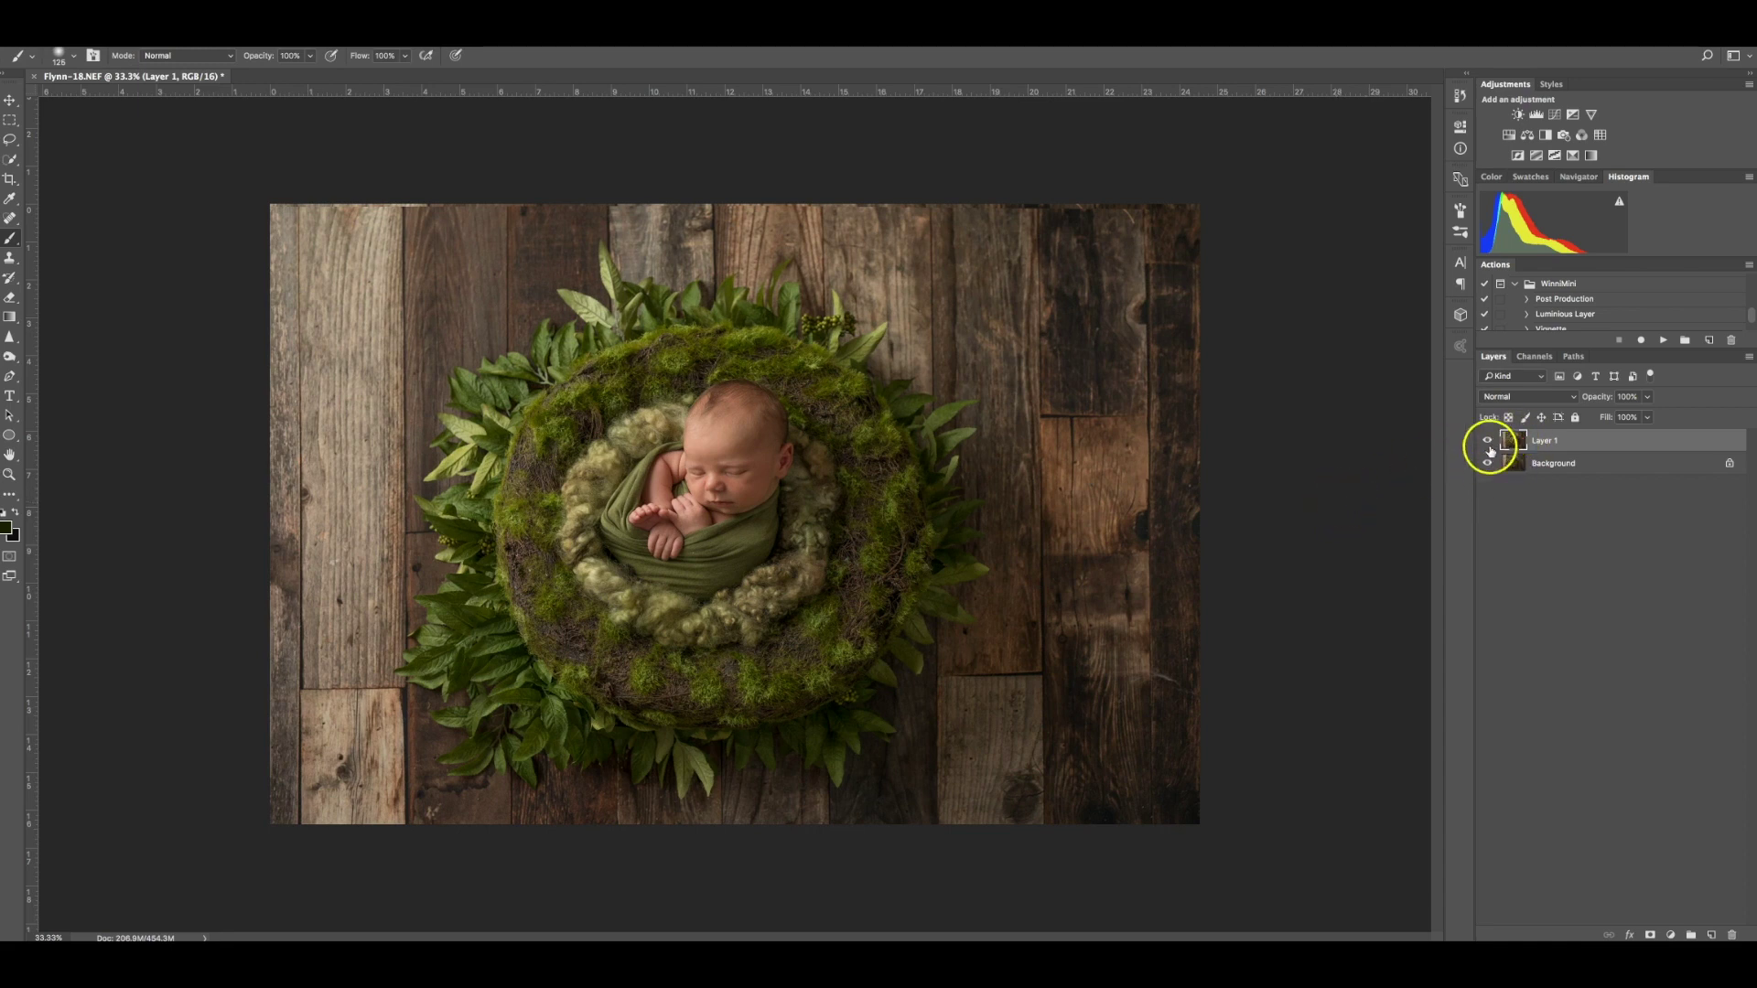
key(super+e)
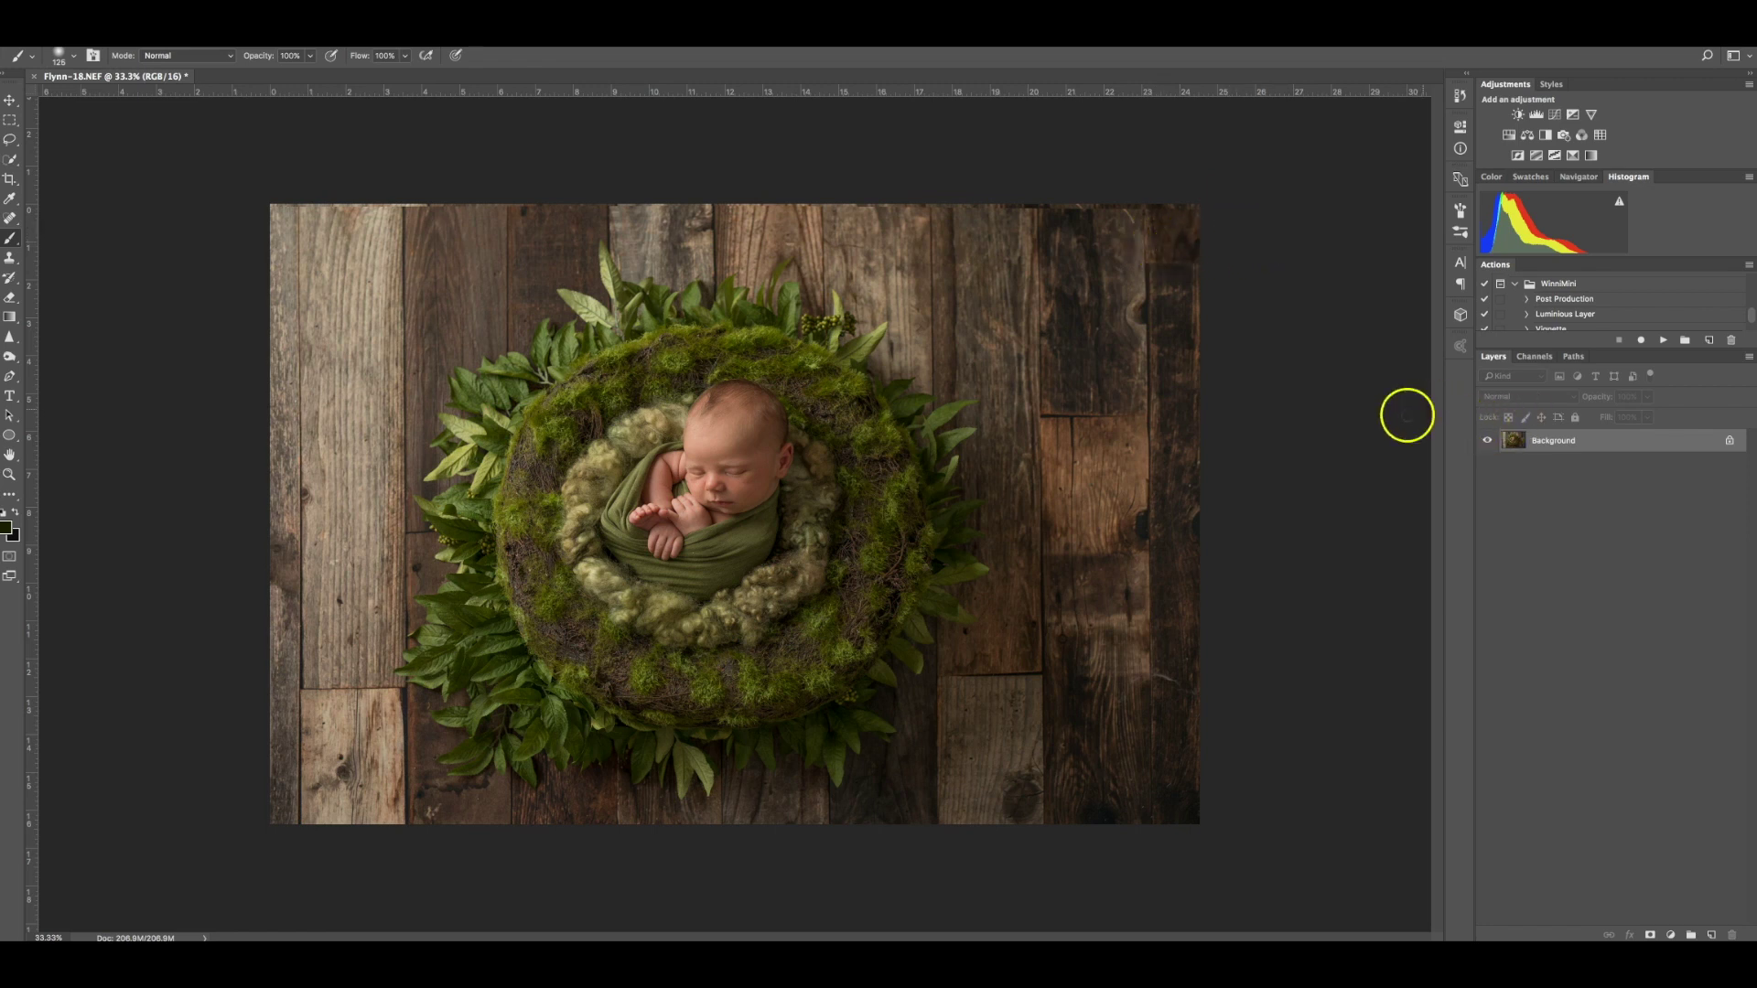
Step: Crop the photo to 40 × 30 in, repositioning the frame around the baby and wreath
click(14, 179)
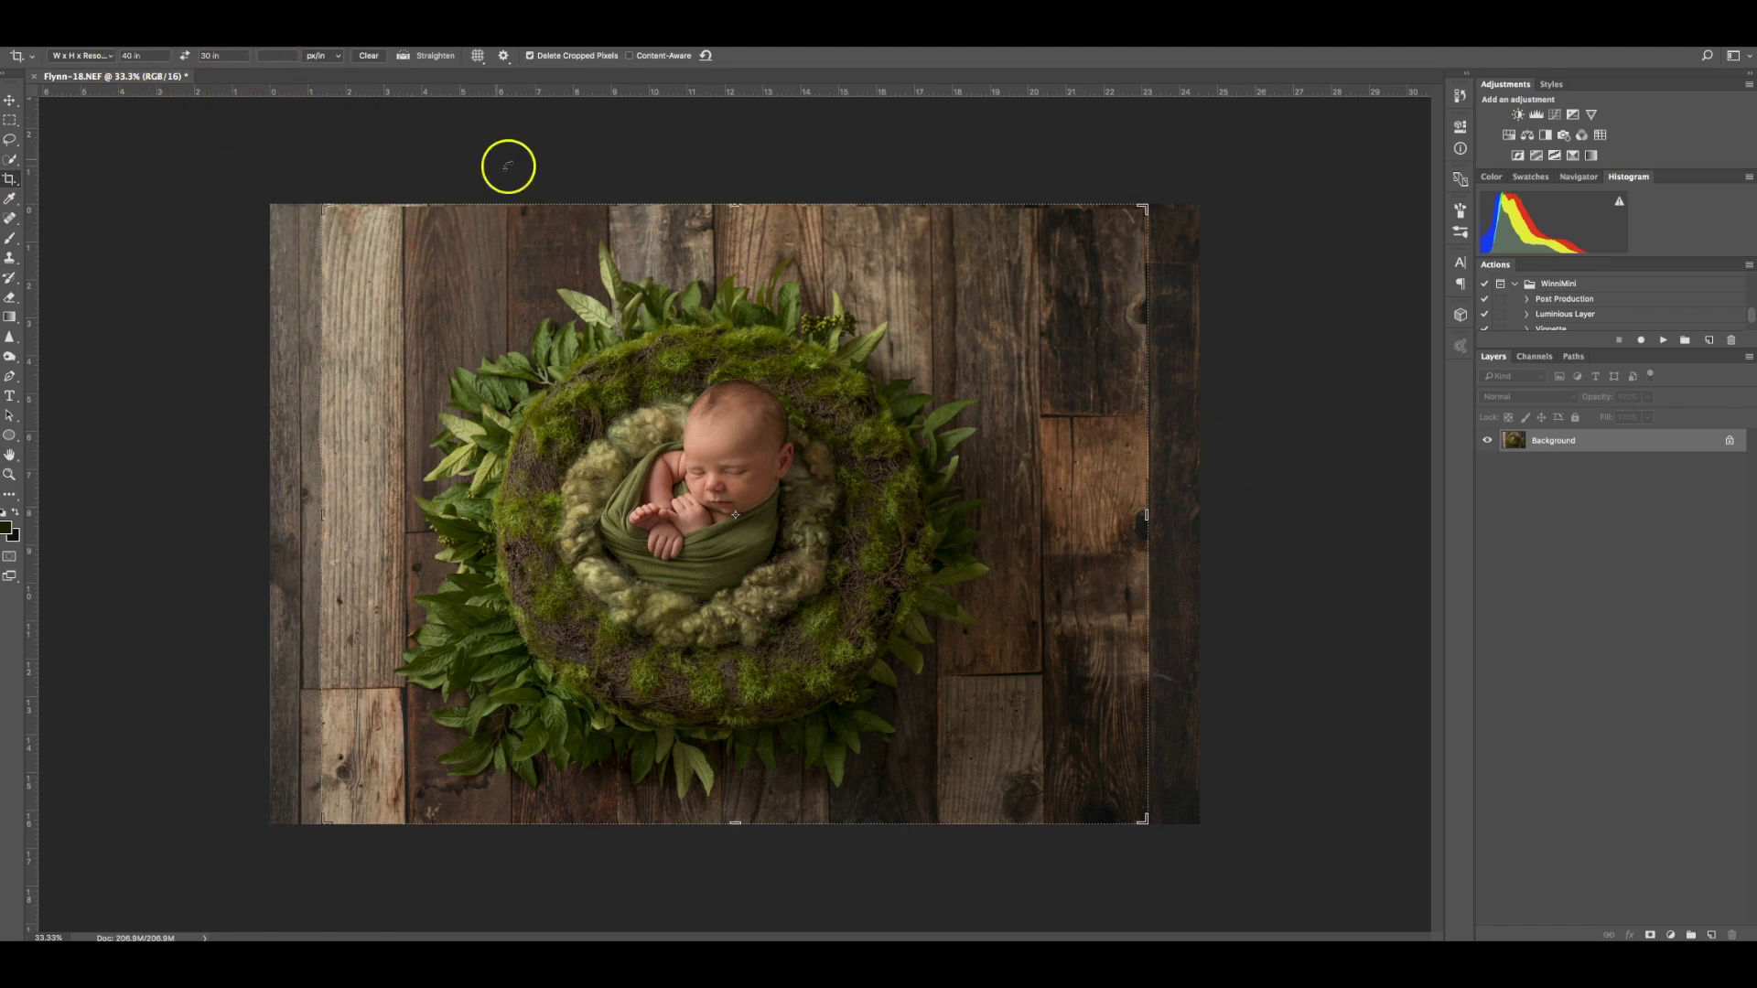
drag(1048, 337, 1061, 343)
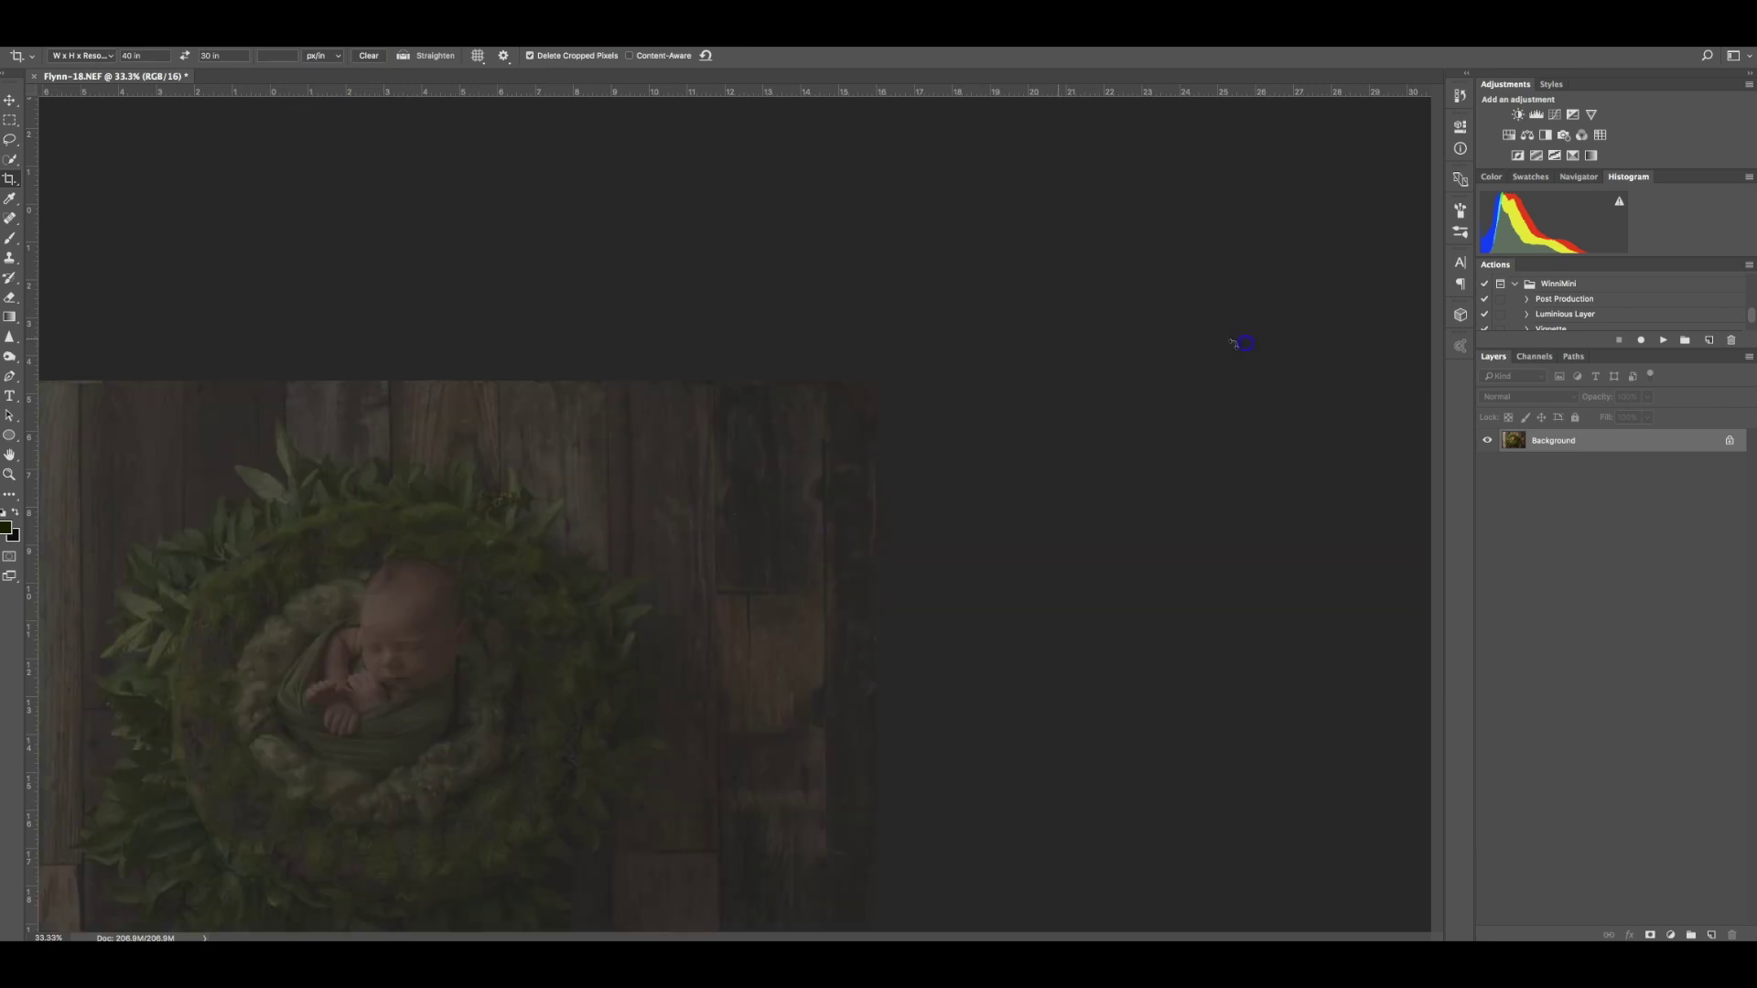
click(731, 57)
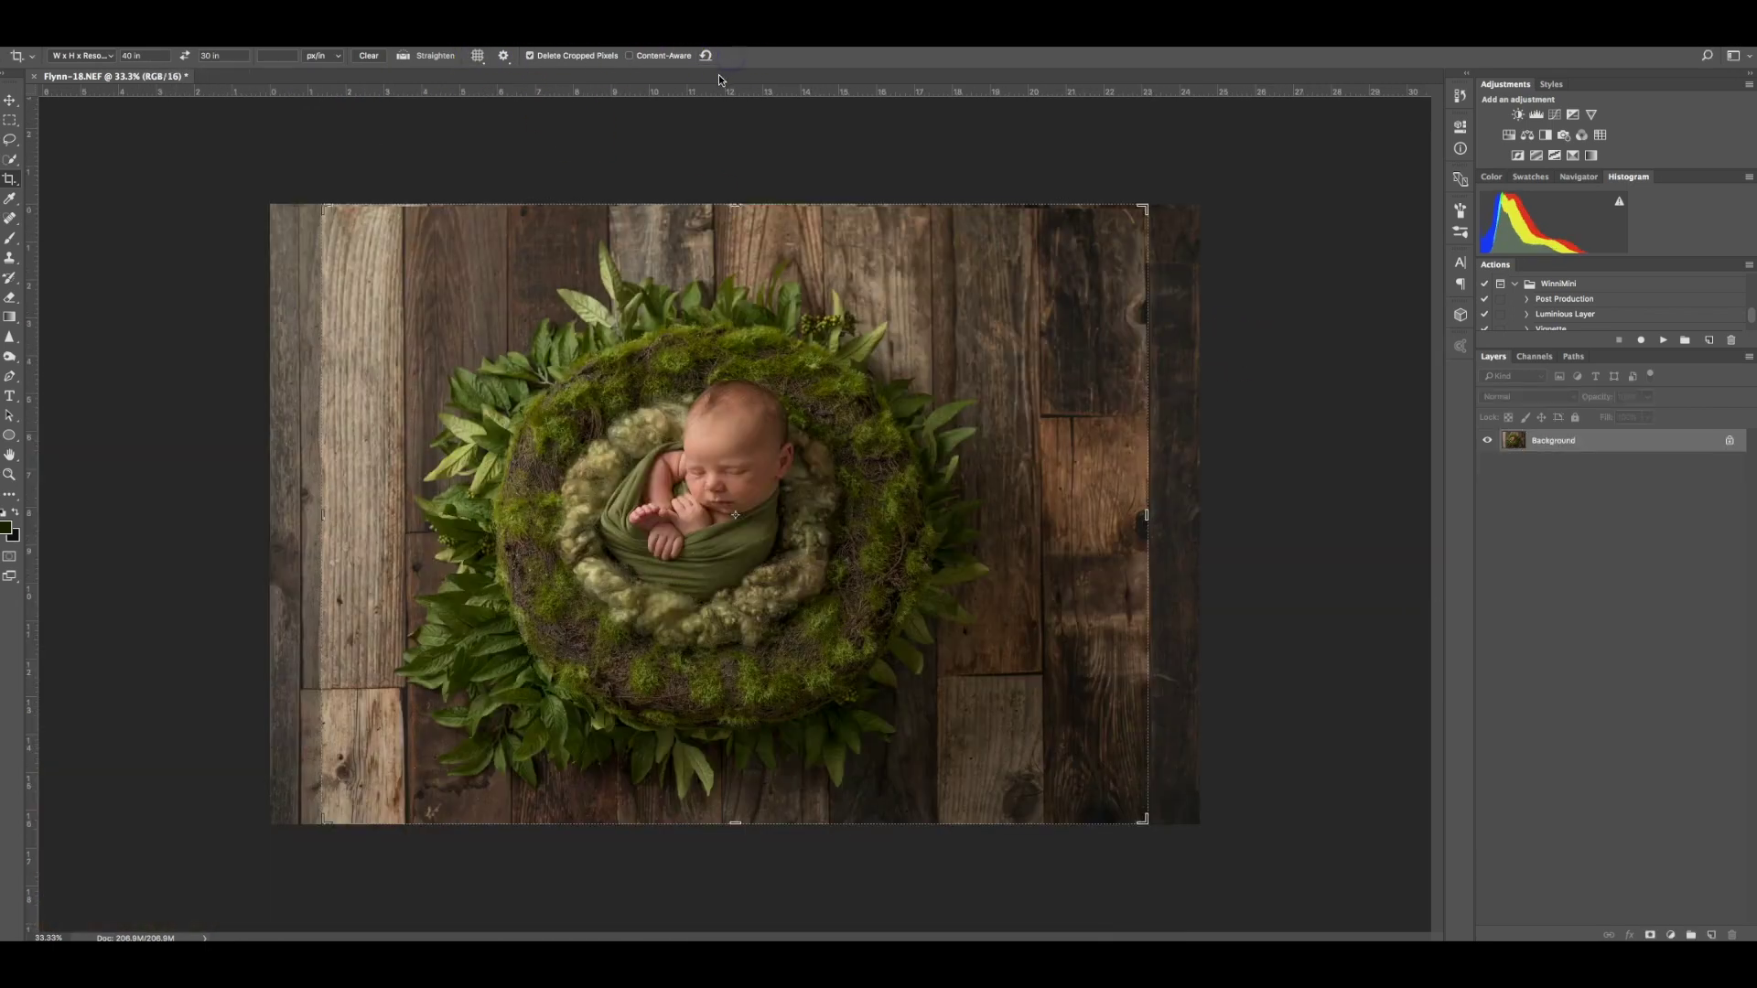
click(721, 439)
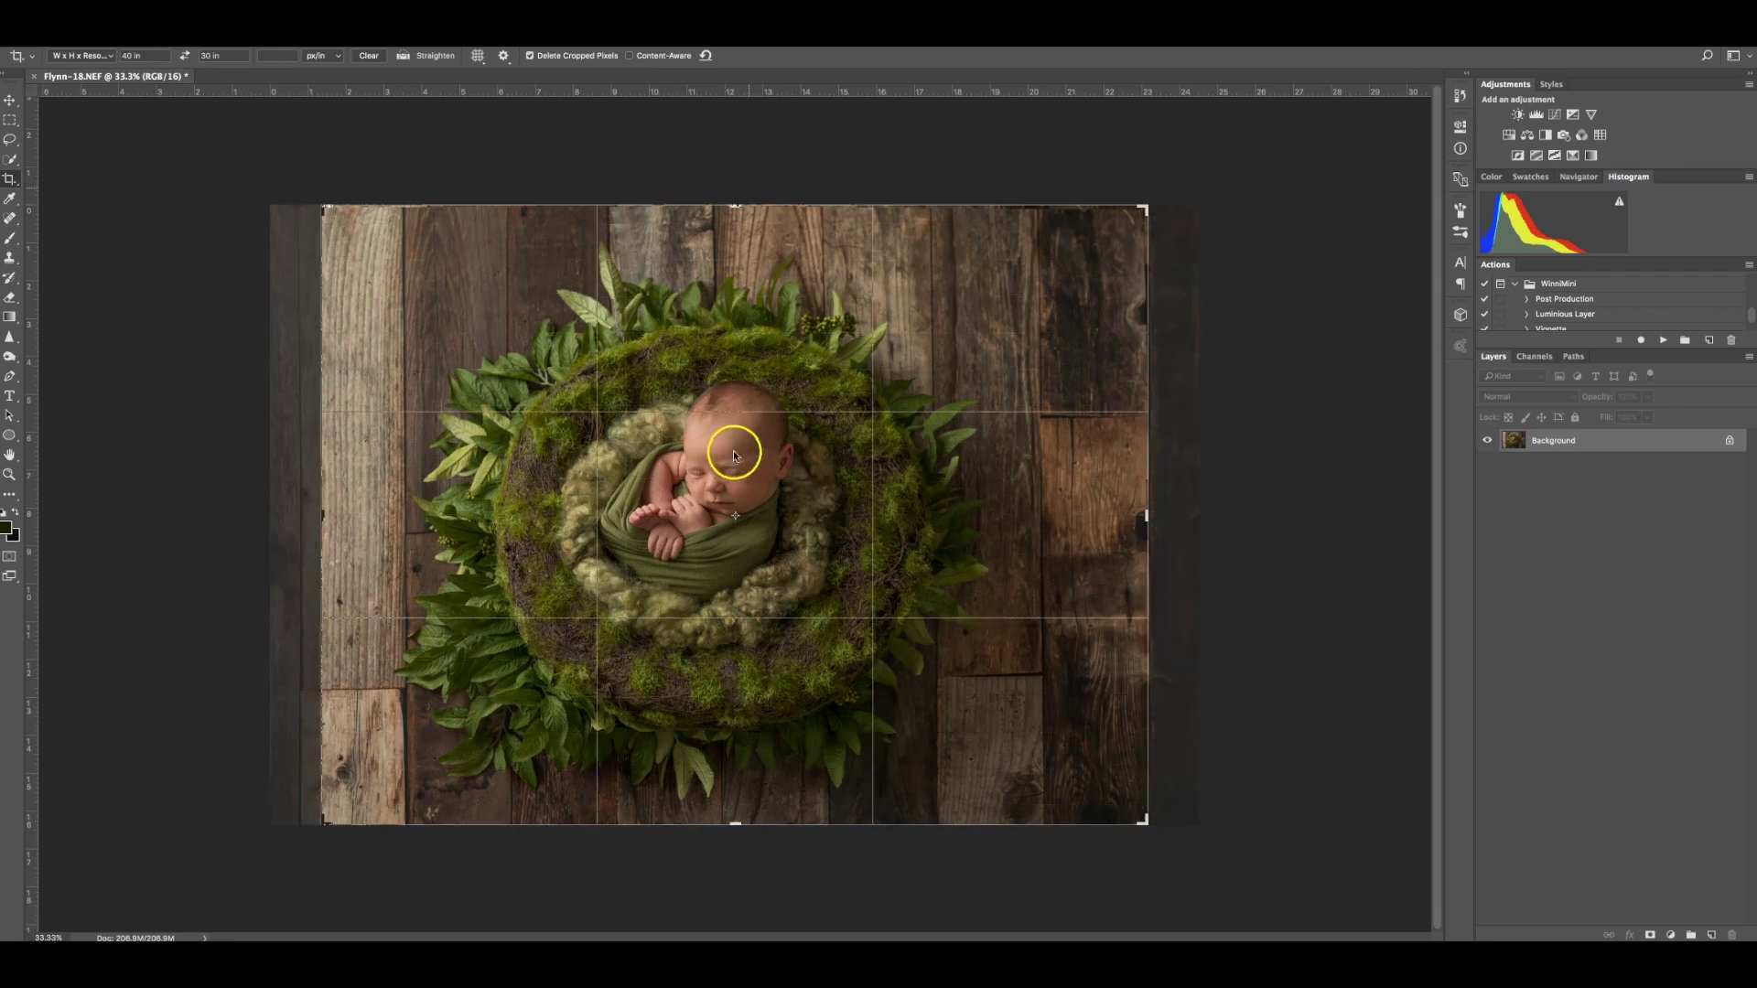
drag(741, 451, 763, 491)
click(757, 57)
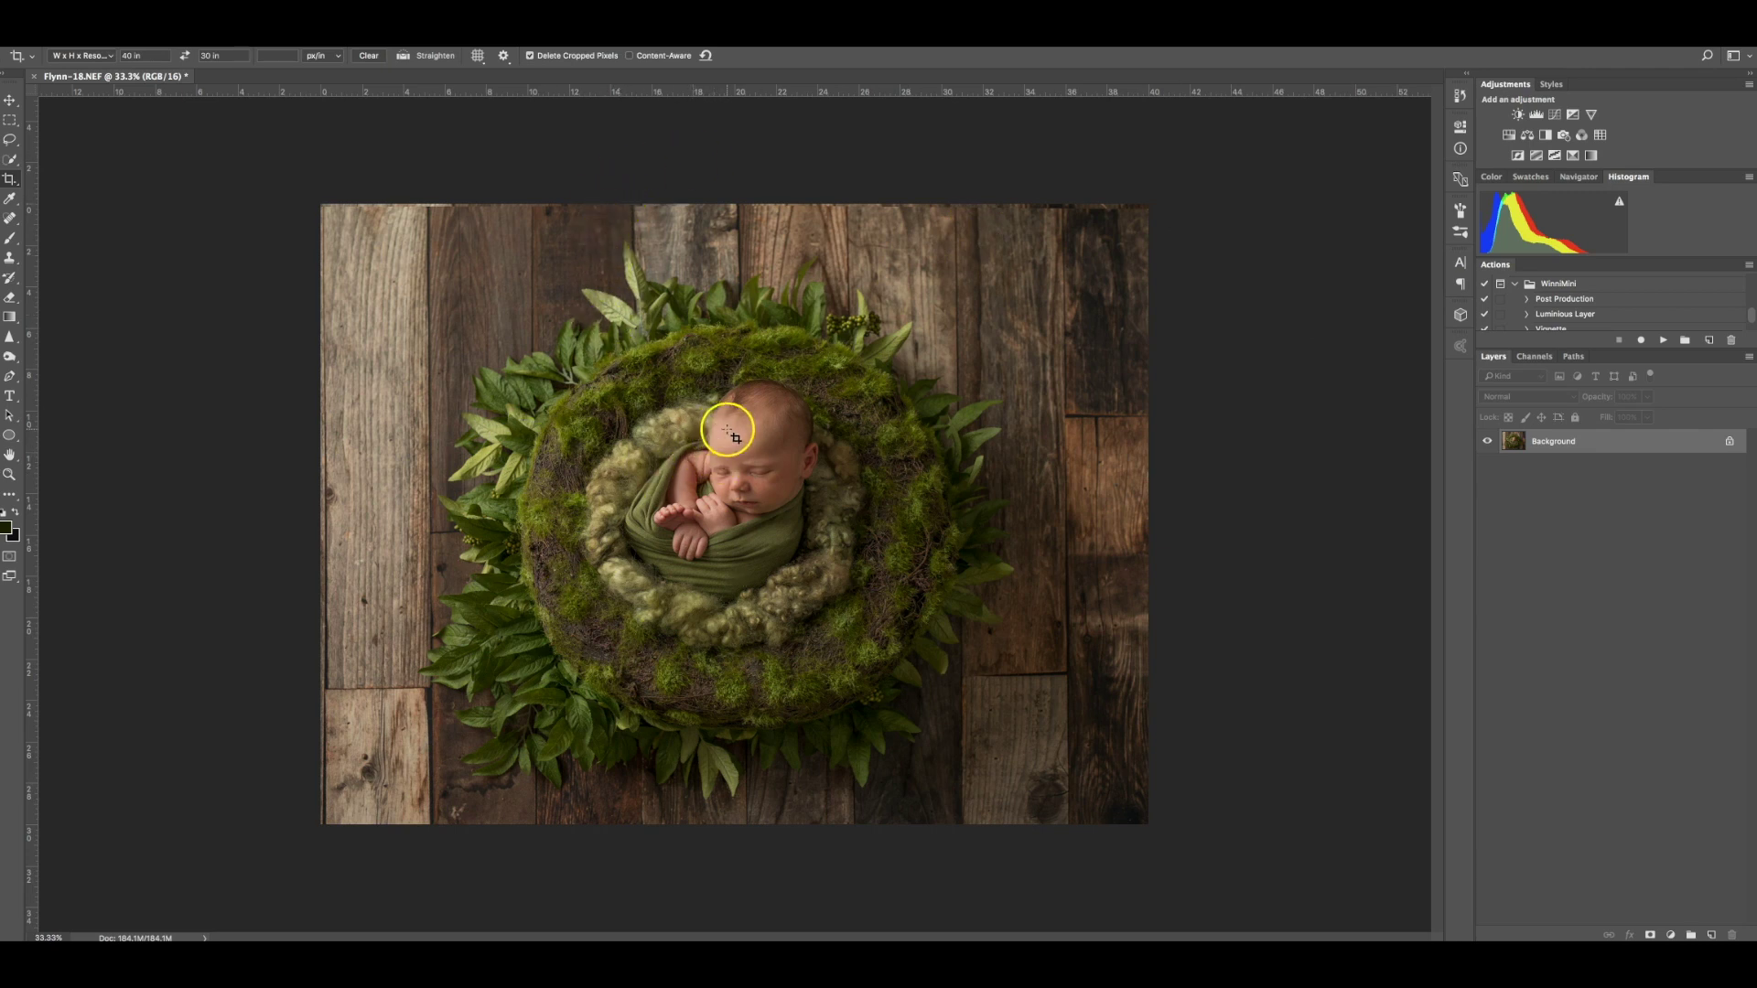
Step: Duplicate the photo layer, enlarge and reposition the copy at about 103.6% with Free Transform, and merge it into the background
key(ctrl+j)
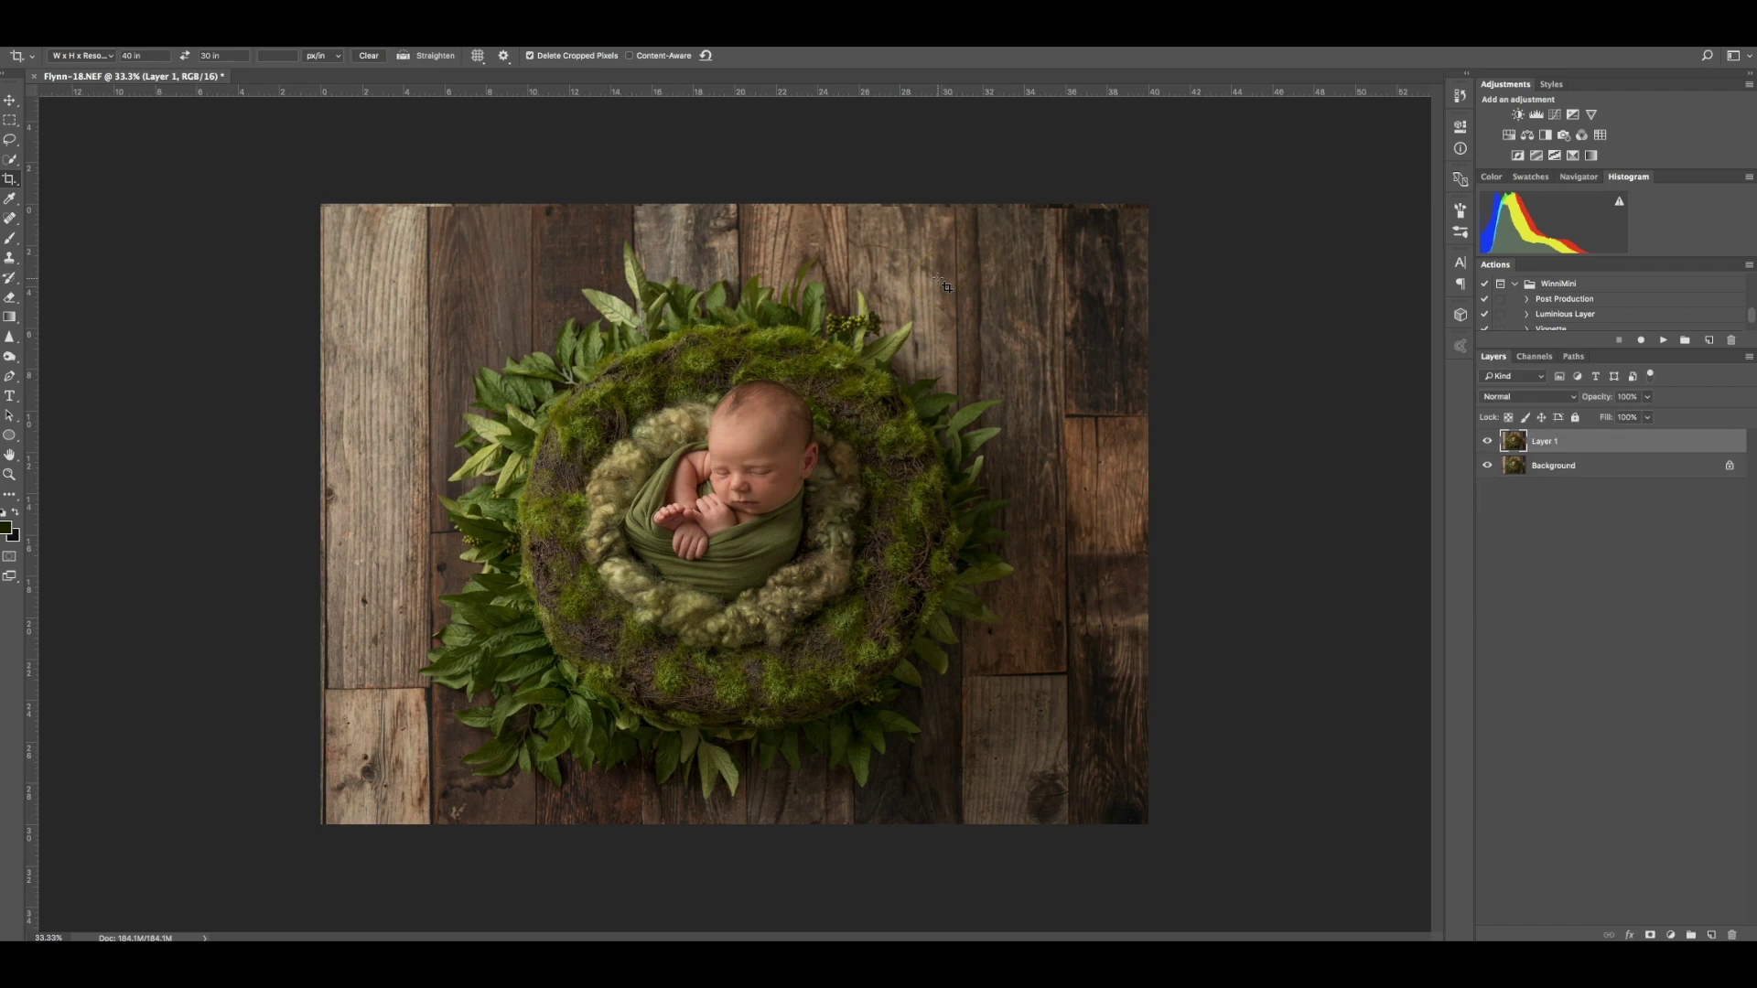
key(ctrl+t)
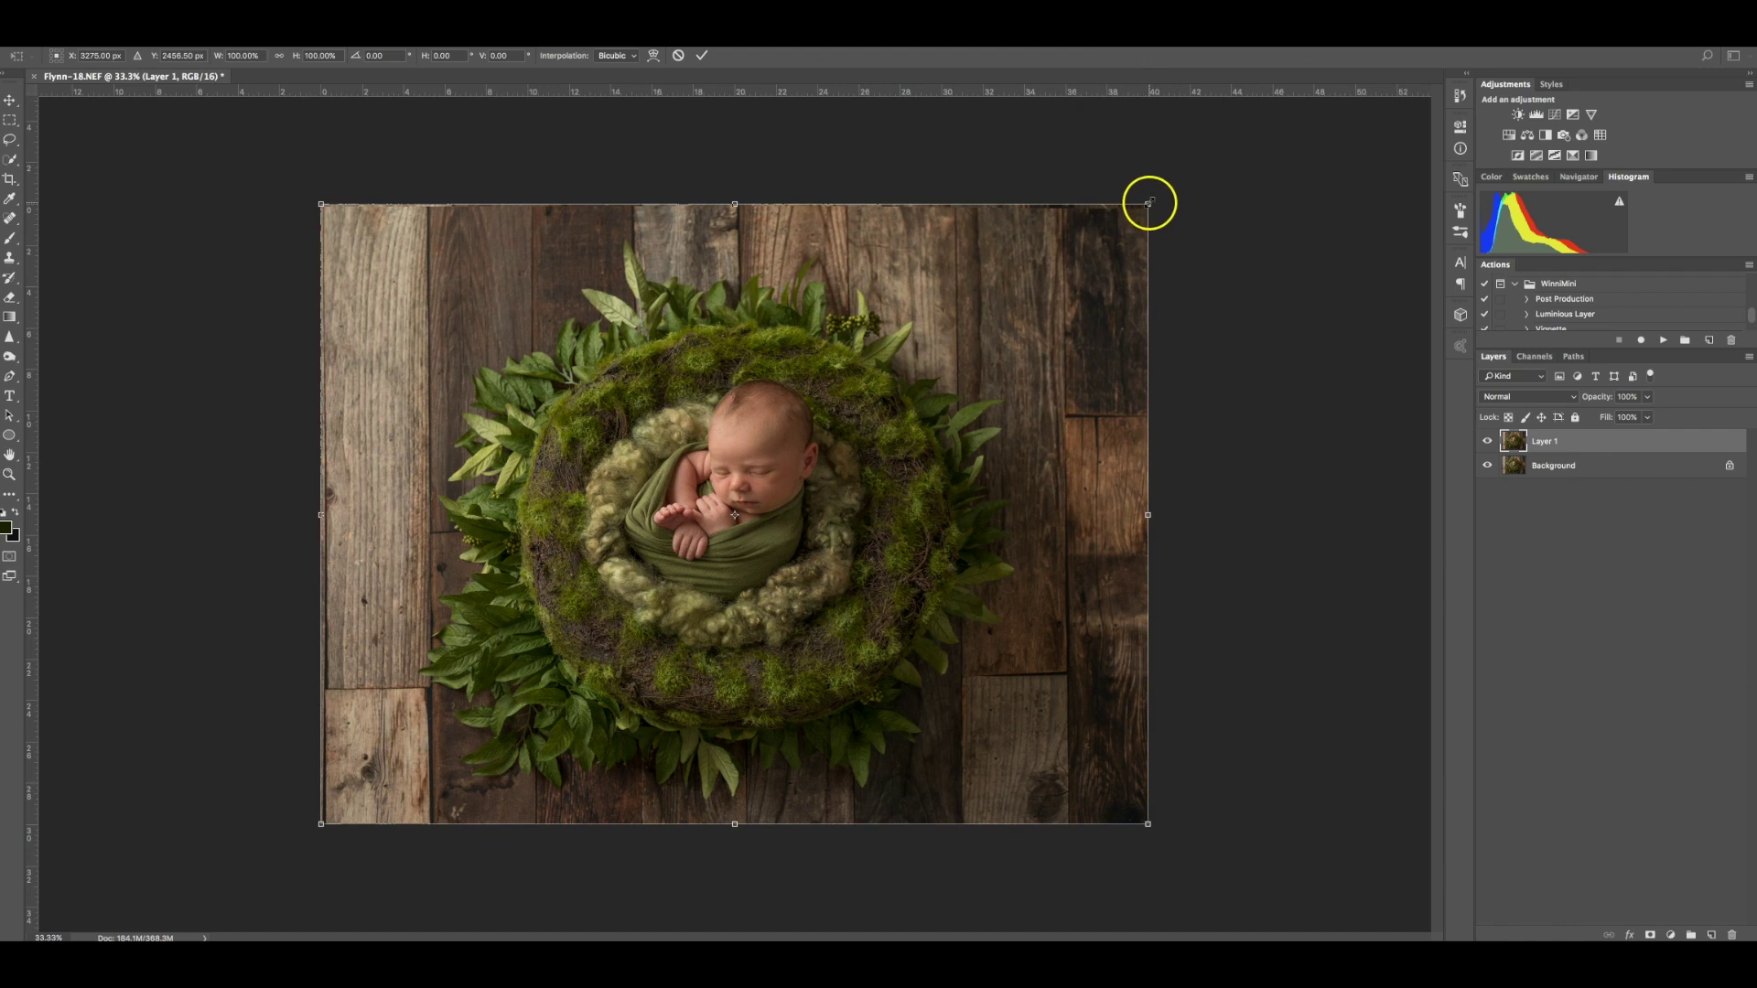
drag(1151, 202, 1181, 179)
drag(595, 602, 611, 606)
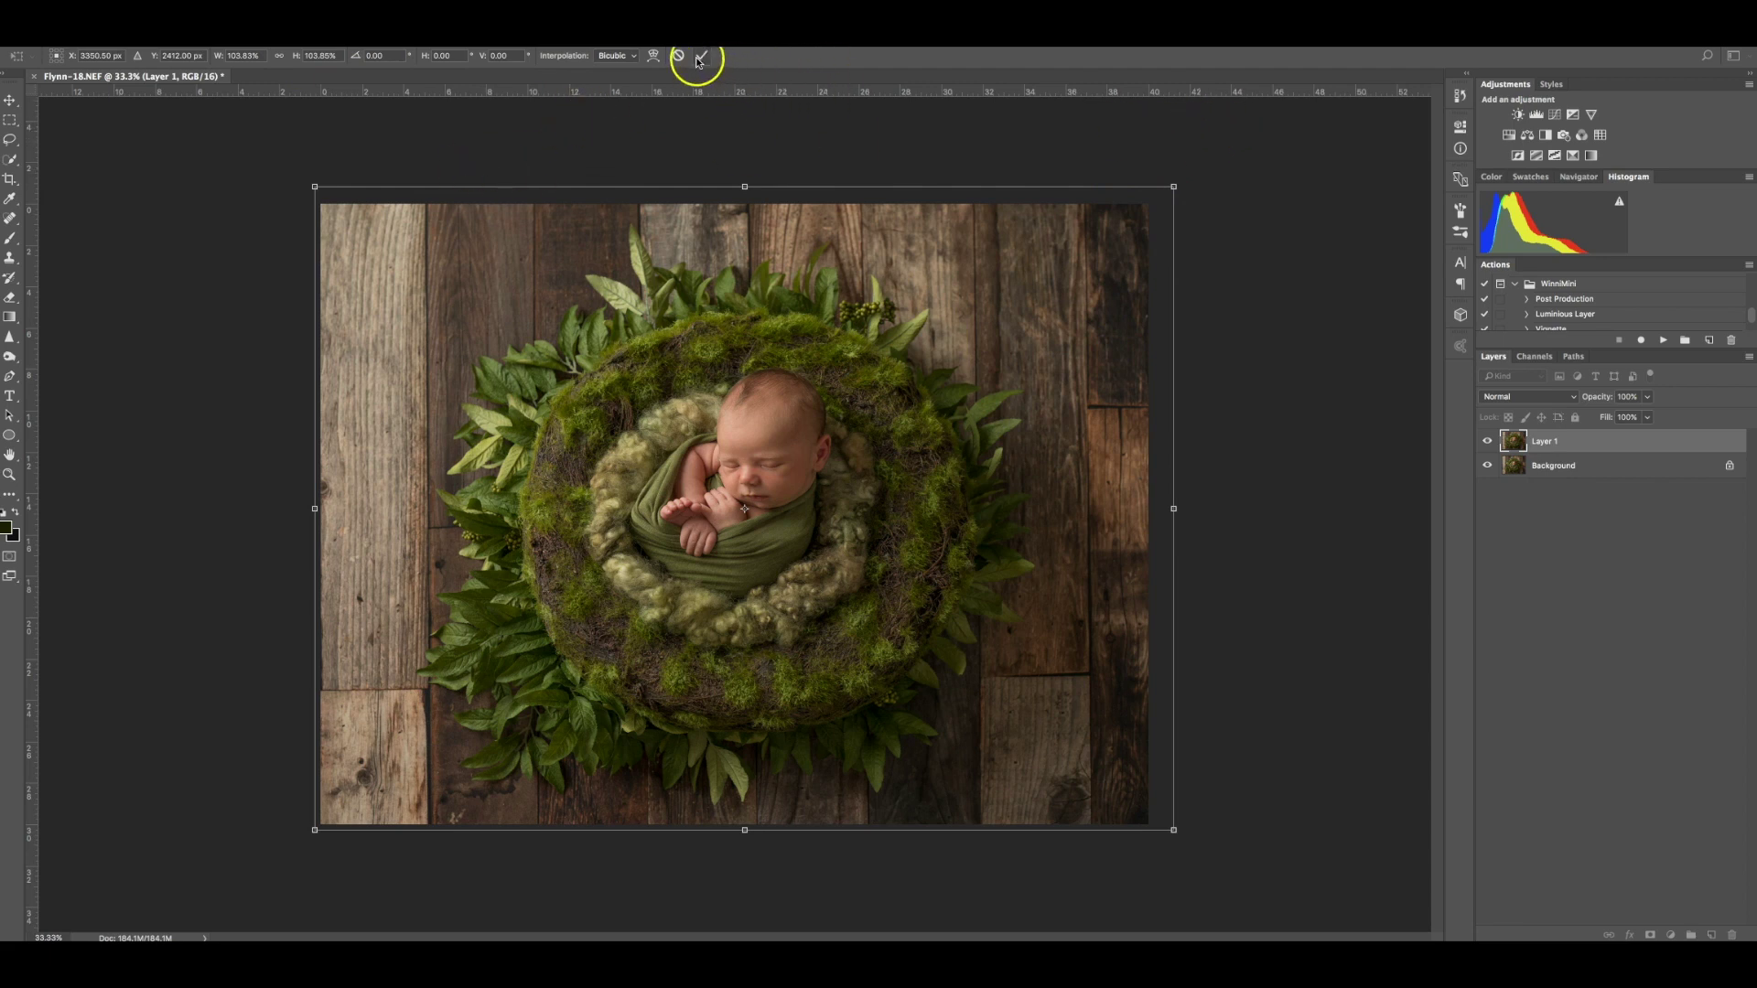
key(Return)
key(c)
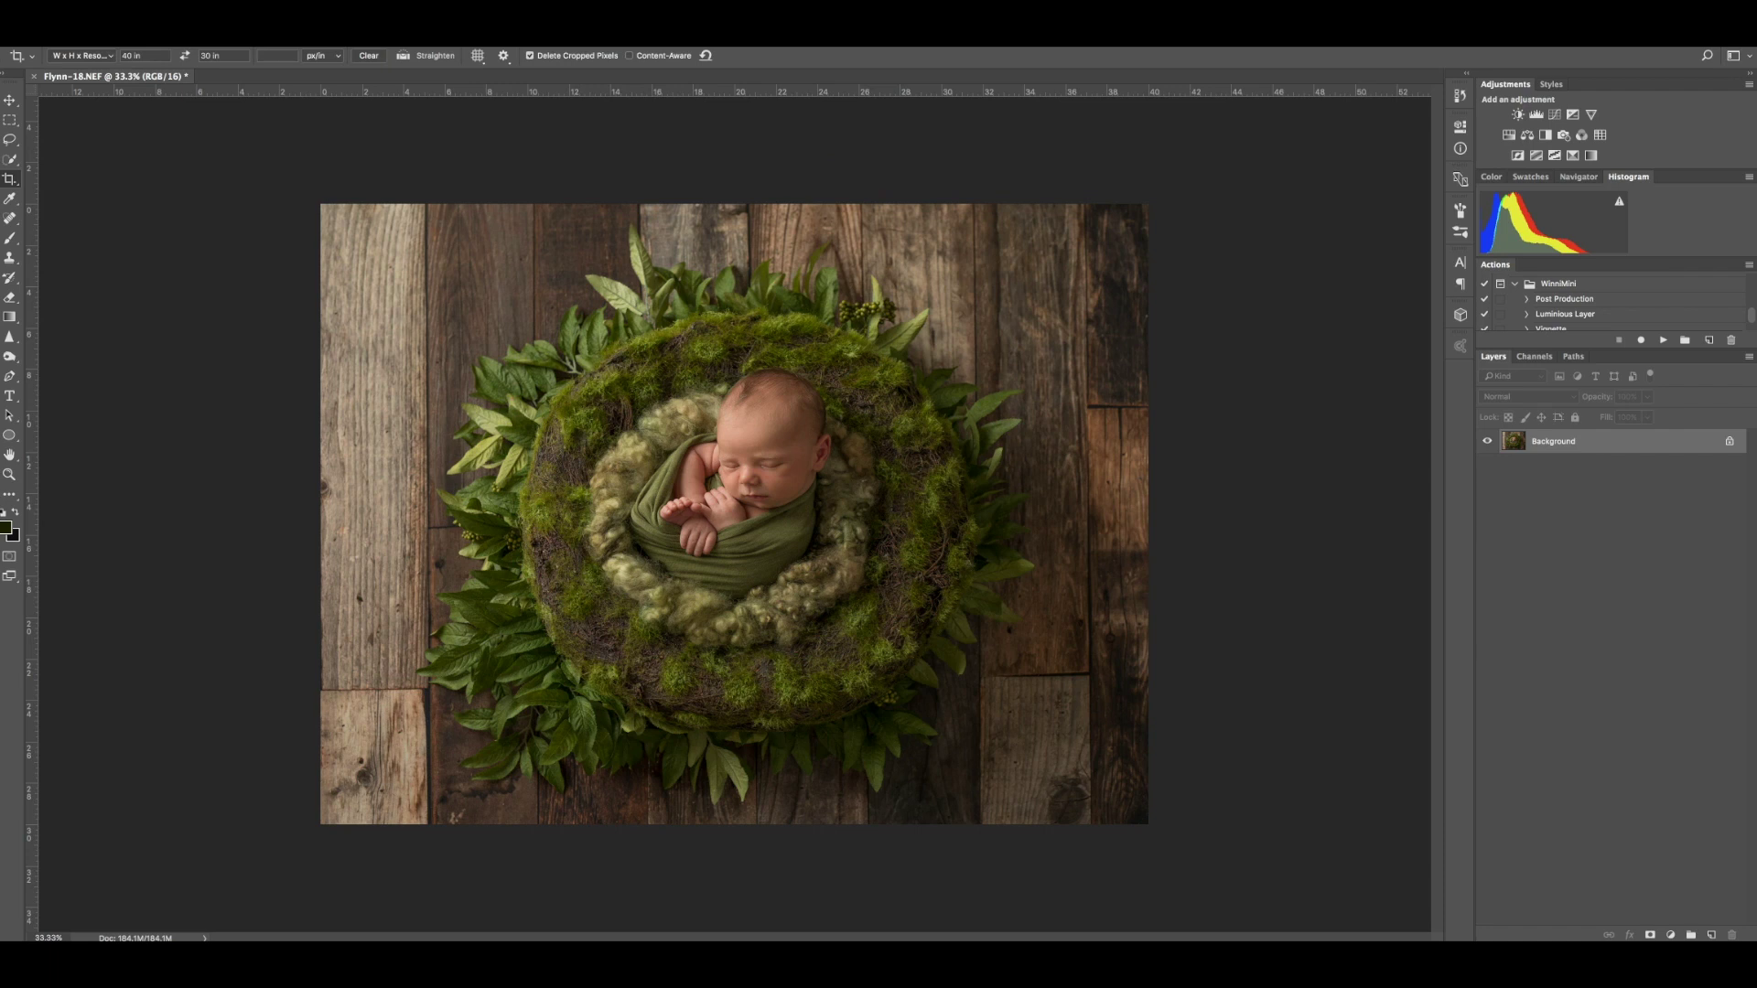
Step: Duplicate the background layer and open the copy in Liquify with the whole photo in view at 33.3%
key(ctrl+j)
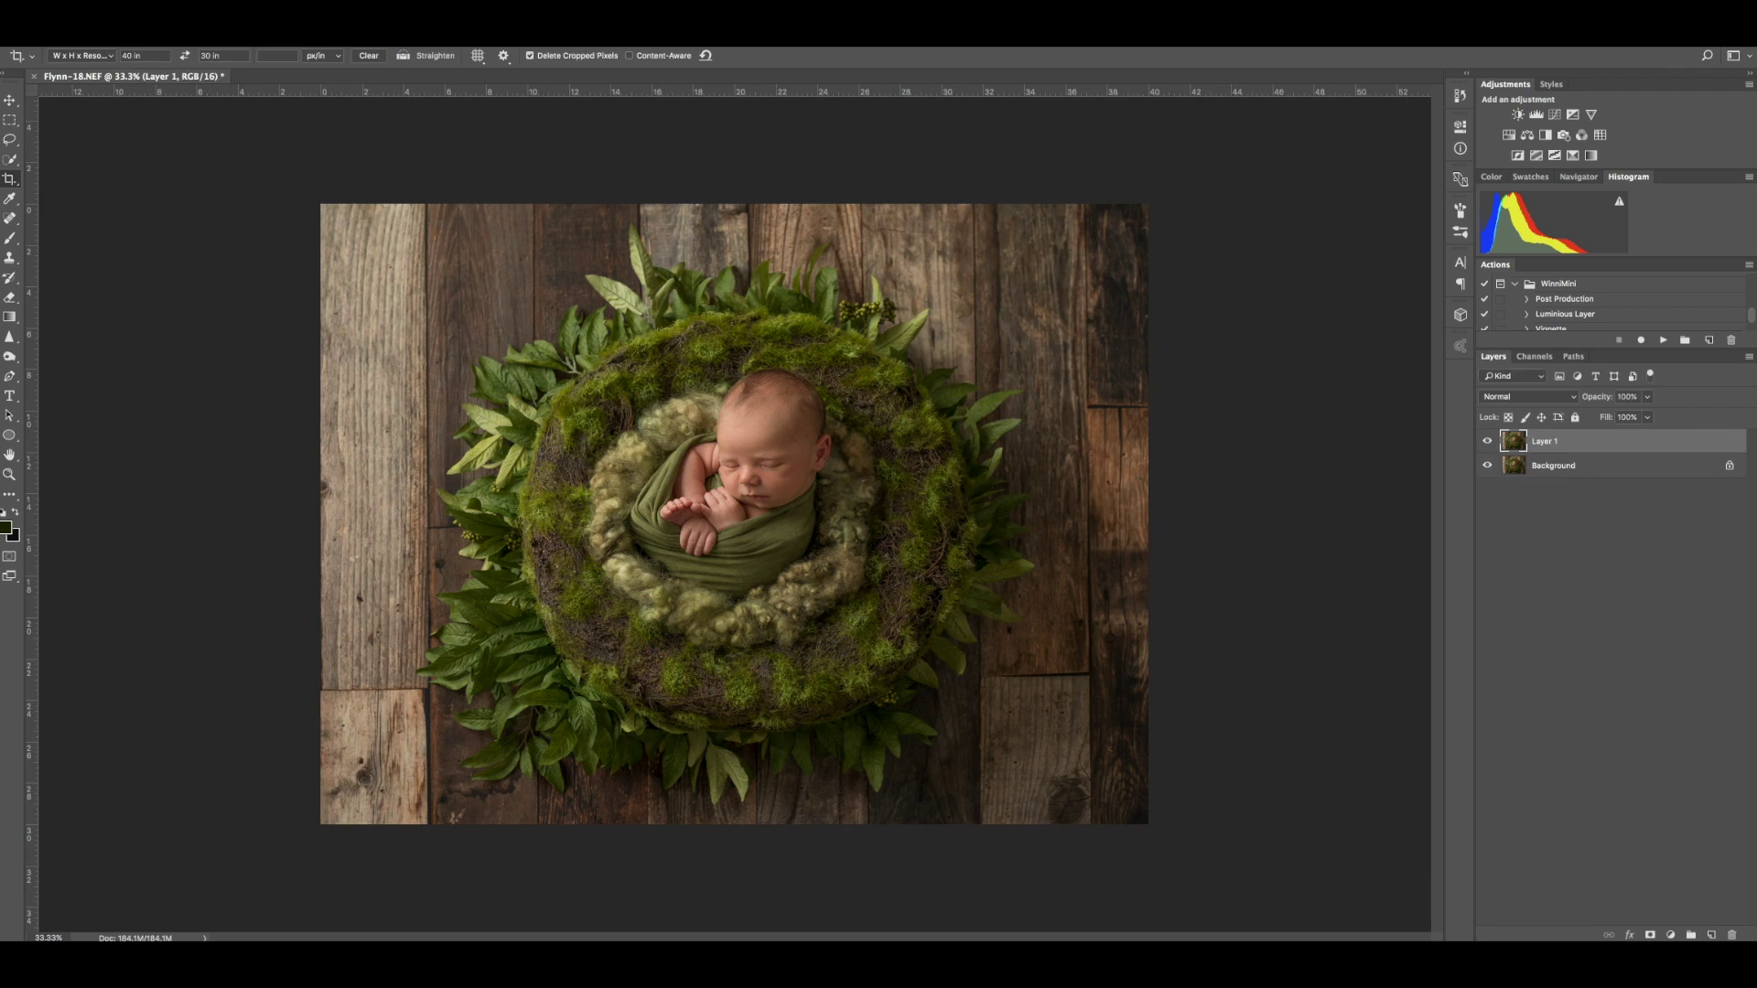
click(334, 38)
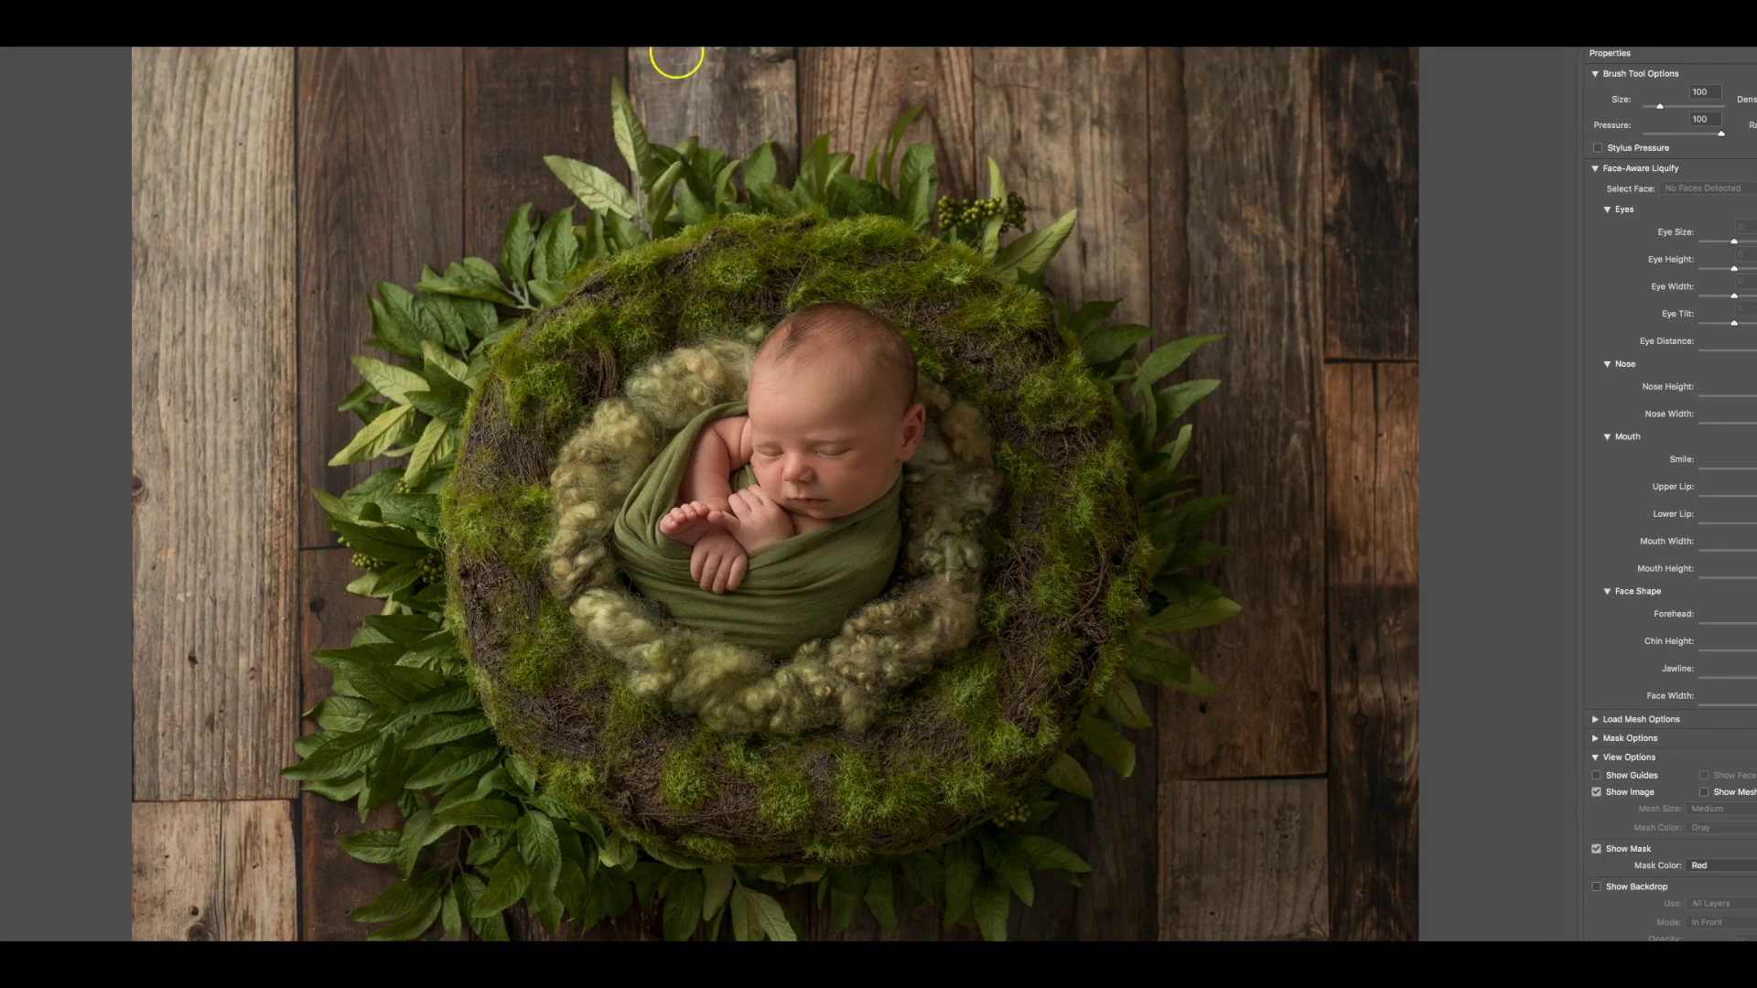
mouse_move(662, 27)
mouse_down()
mouse_move(882, 326)
mouse_move(710, 57)
mouse_move(631, 67)
mouse_move(640, 266)
mouse_move(677, 64)
mouse_move(805, 32)
mouse_move(648, 32)
mouse_up()
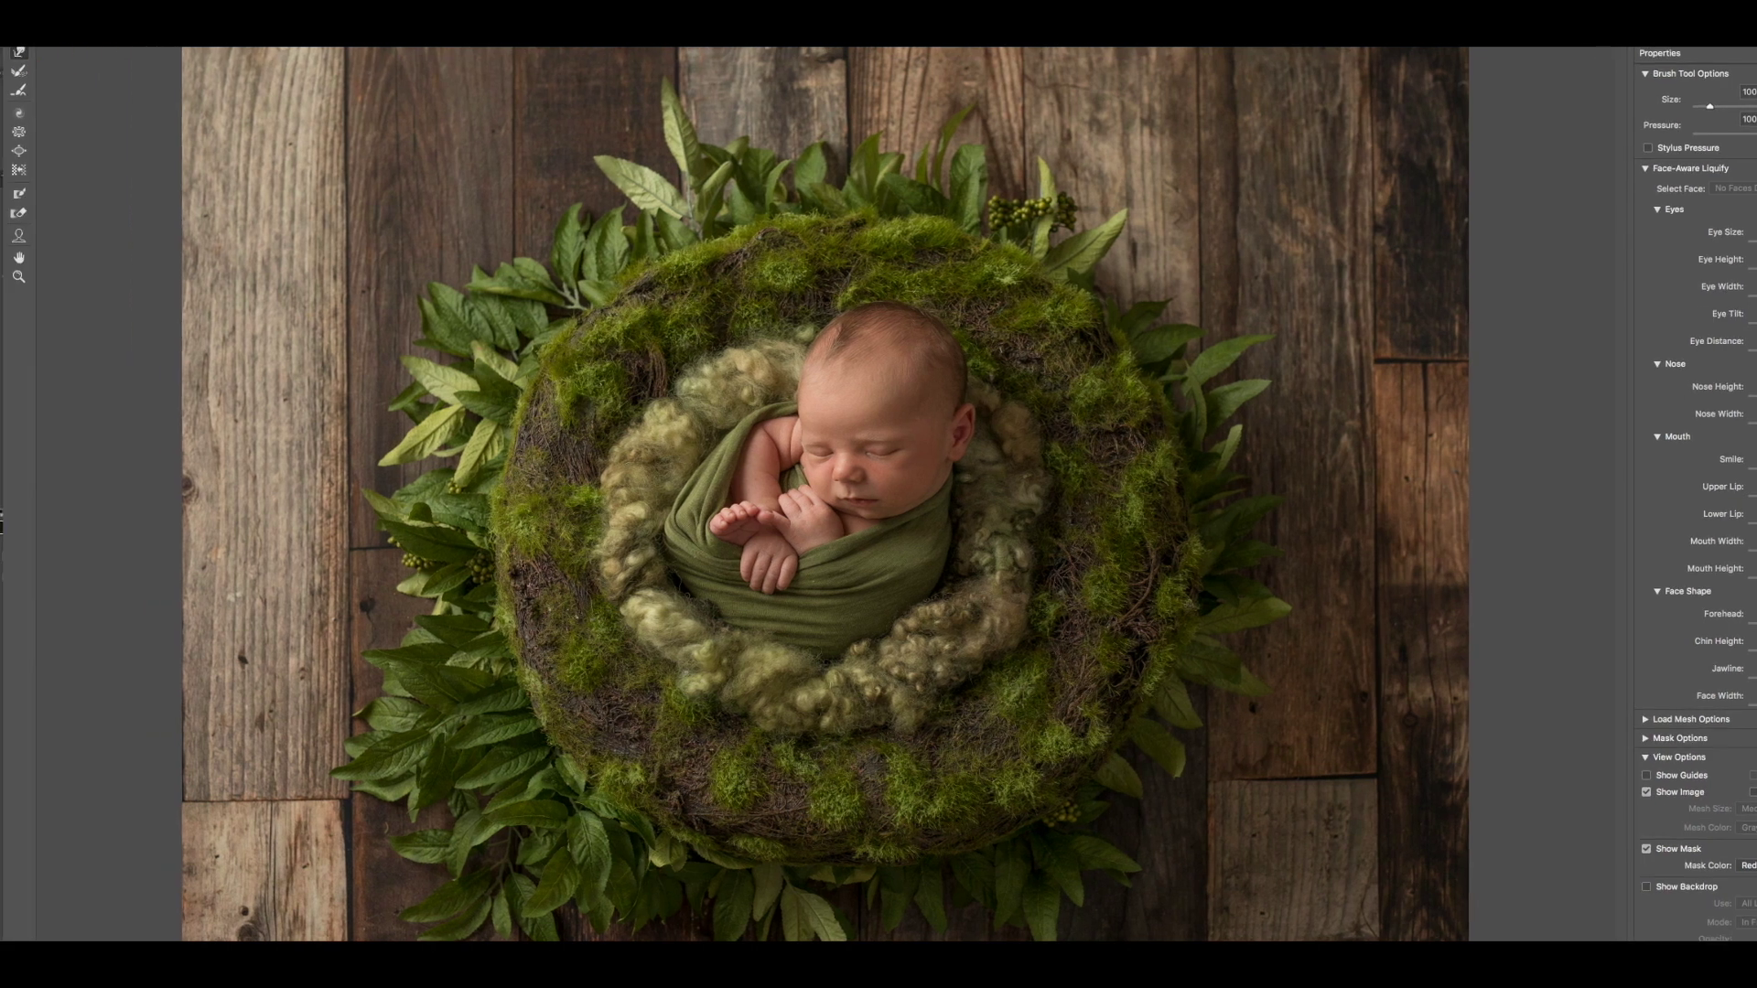
mouse_move(18, 28)
mouse_down()
mouse_move(310, 232)
mouse_move(425, 342)
mouse_up()
mouse_move(588, 345)
mouse_down()
mouse_move(274, 125)
mouse_move(219, 118)
mouse_up()
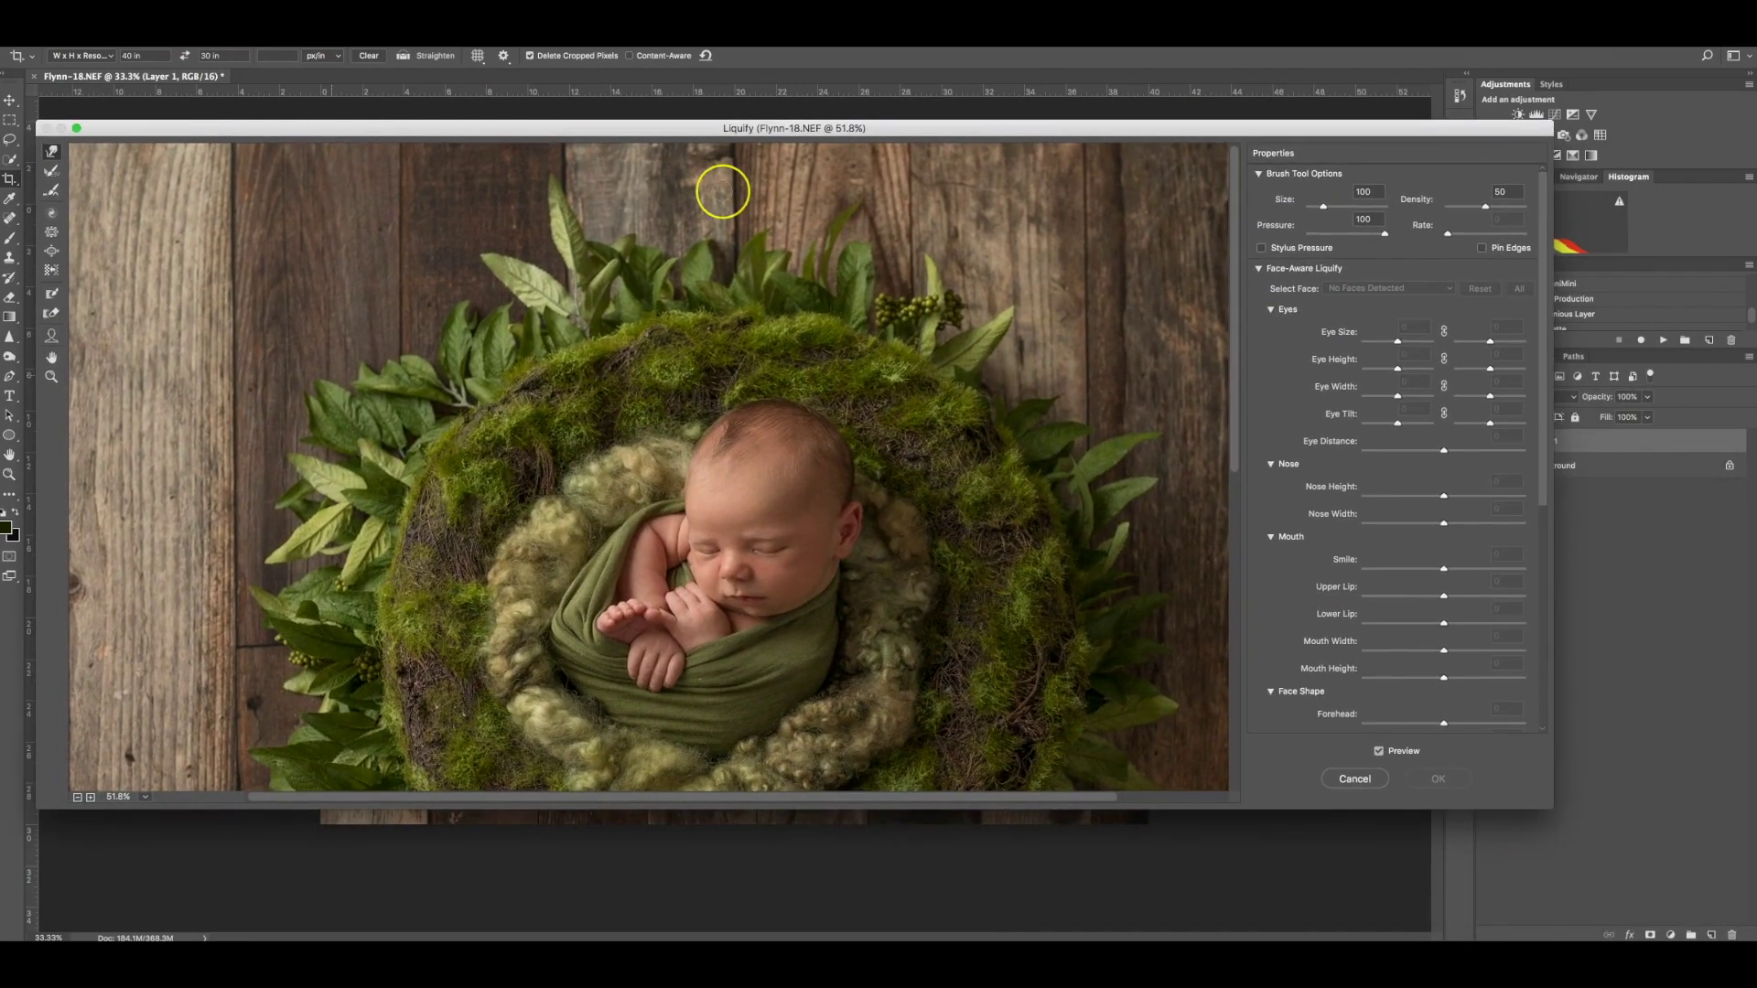
scroll(723, 192, down, 2)
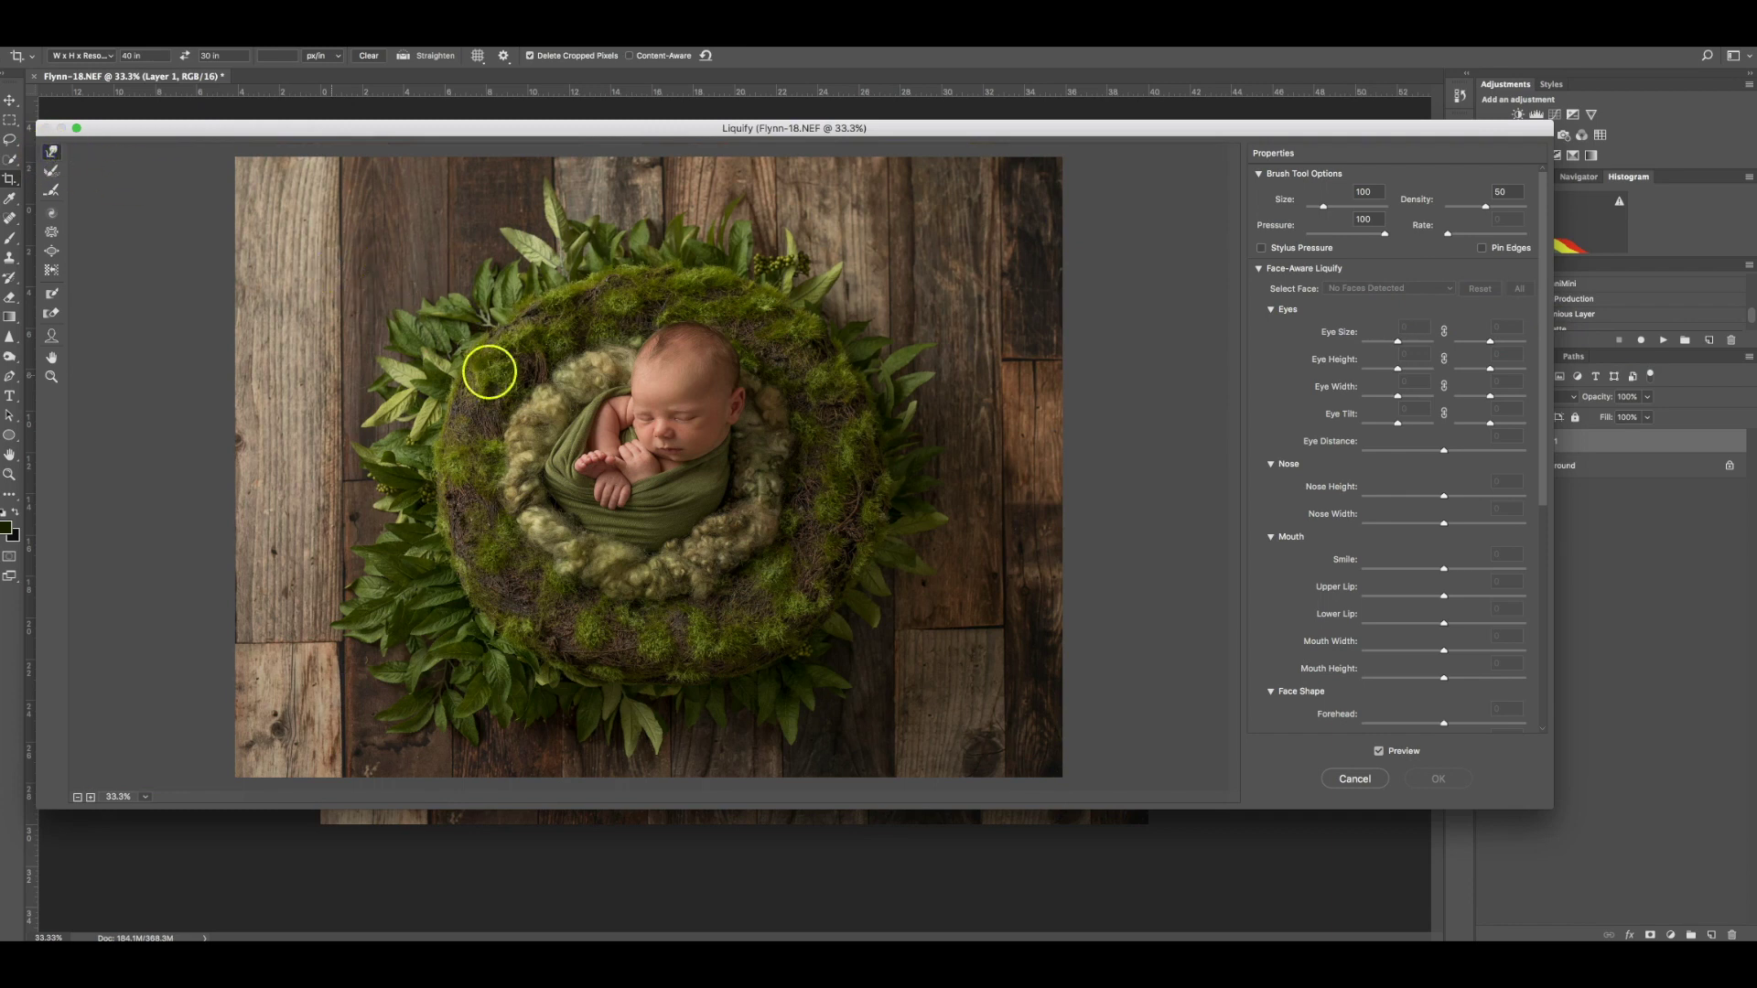
Step: Set the Forward Warp brush size to 1200 and reshape the moss wreath's upper-left, lower-left and lower-right outer edges
key(bracketright)
key(bracketright)
key(bracketright)
key(bracketright)
key(bracketright)
key(bracketright)
key(bracketright)
key(bracketright)
key(bracketright)
key(bracketright)
key(bracketright)
key(bracketright)
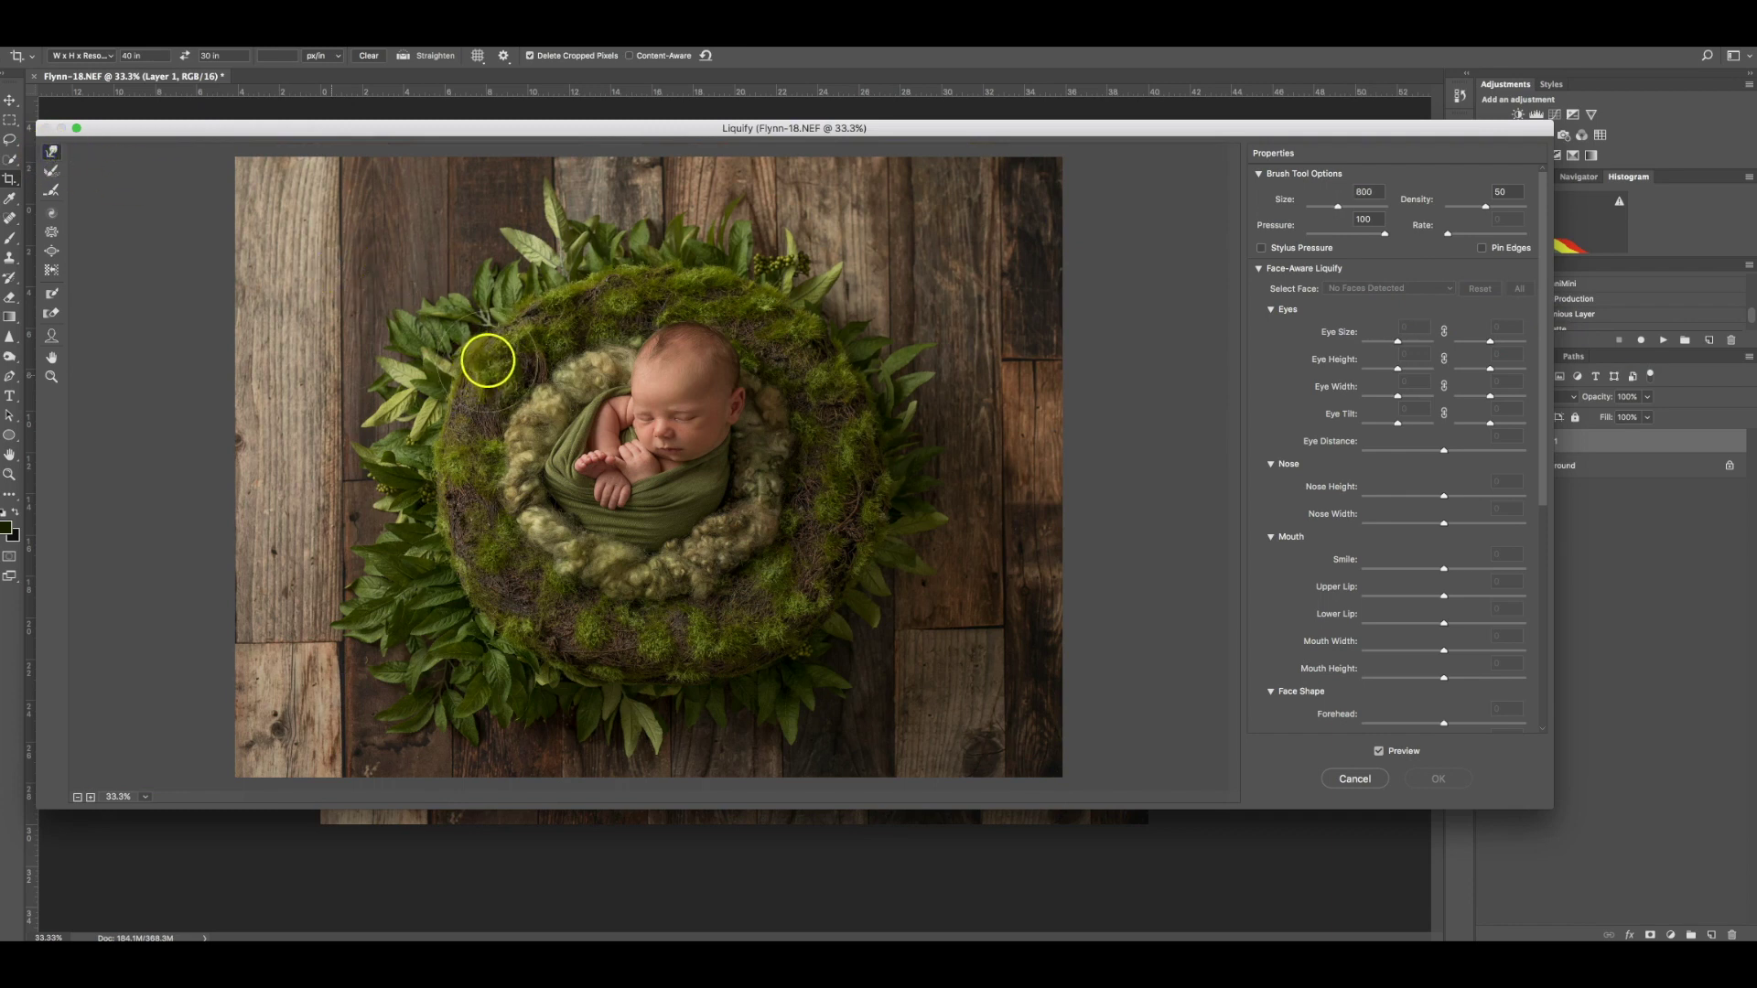
key(bracketright)
key(bracketright)
mouse_move(506, 305)
mouse_down()
mouse_move(459, 345)
mouse_move(472, 348)
mouse_up()
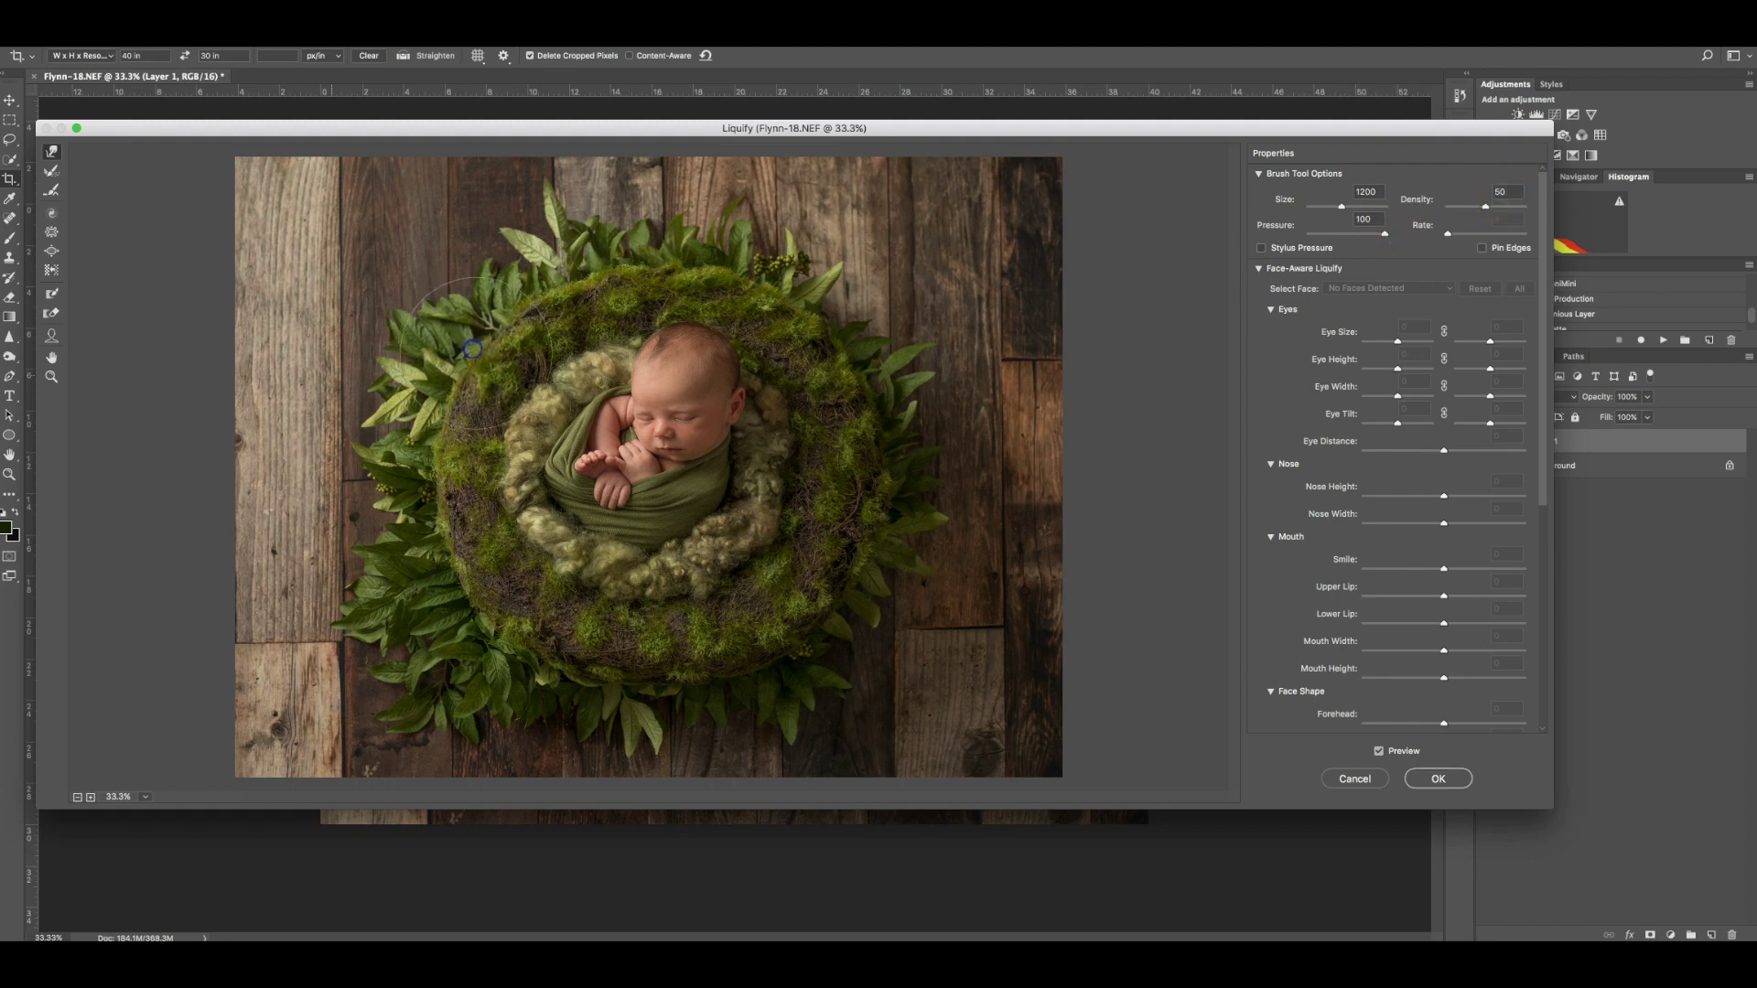
mouse_move(547, 660)
mouse_down()
mouse_move(517, 690)
mouse_move(468, 595)
mouse_up()
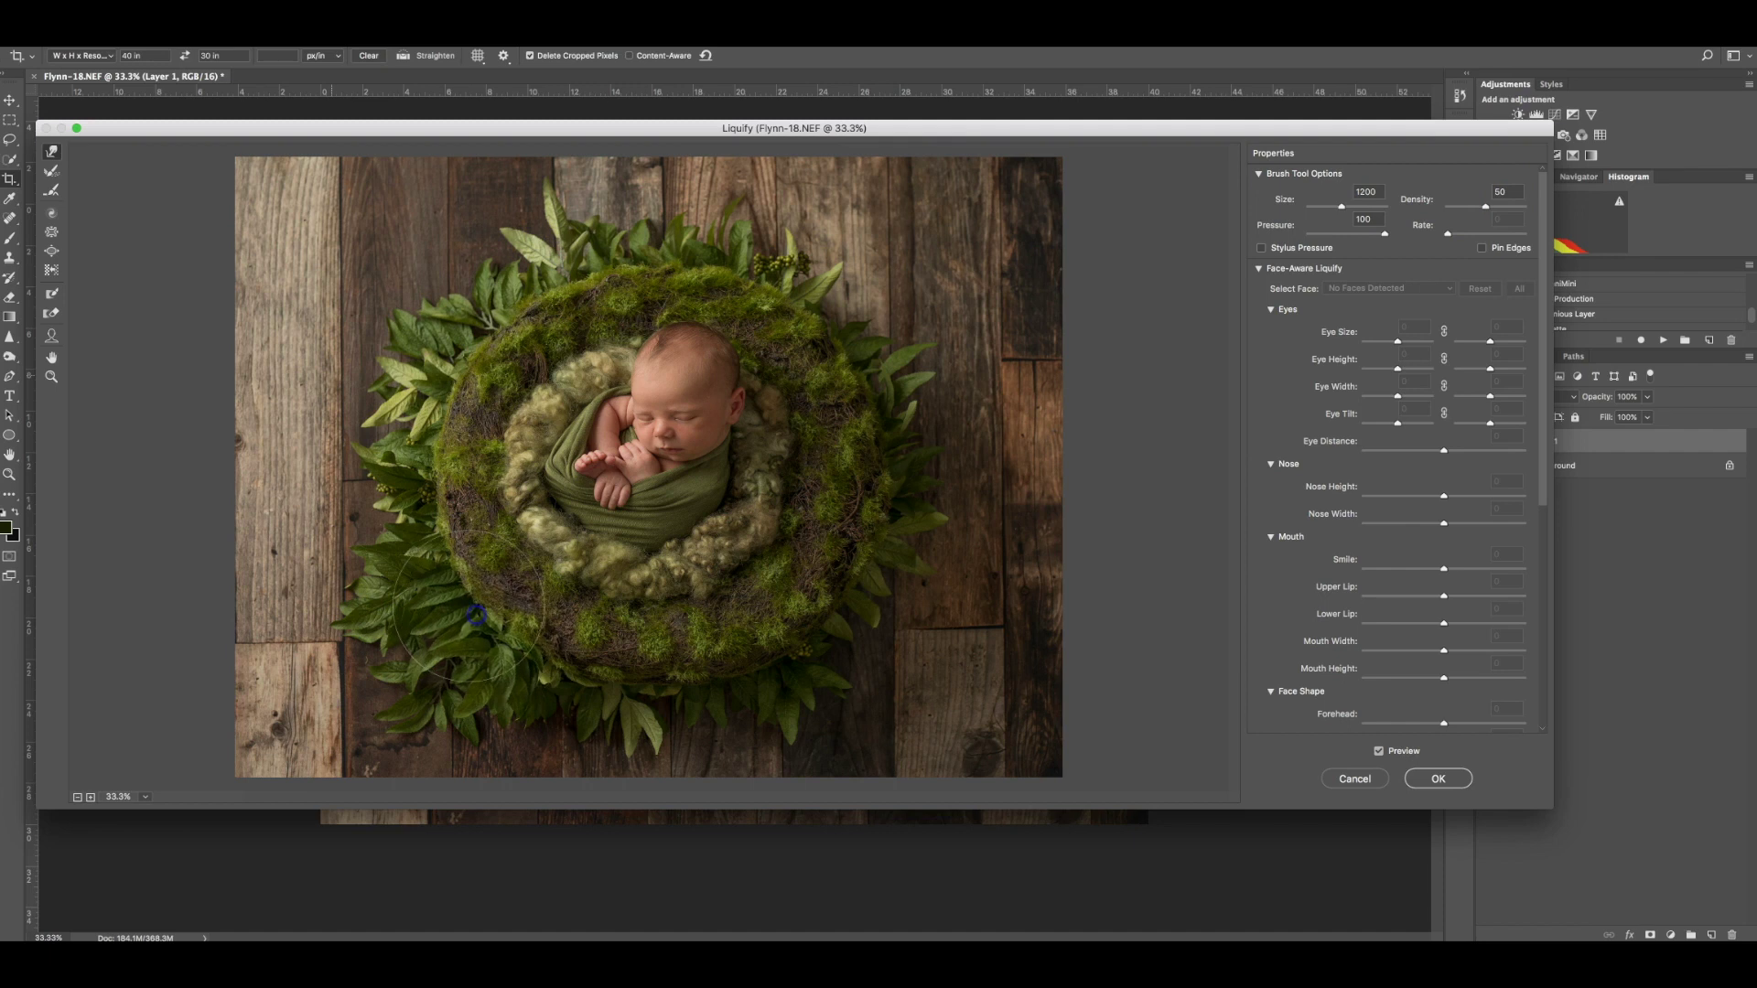
drag(783, 642, 793, 629)
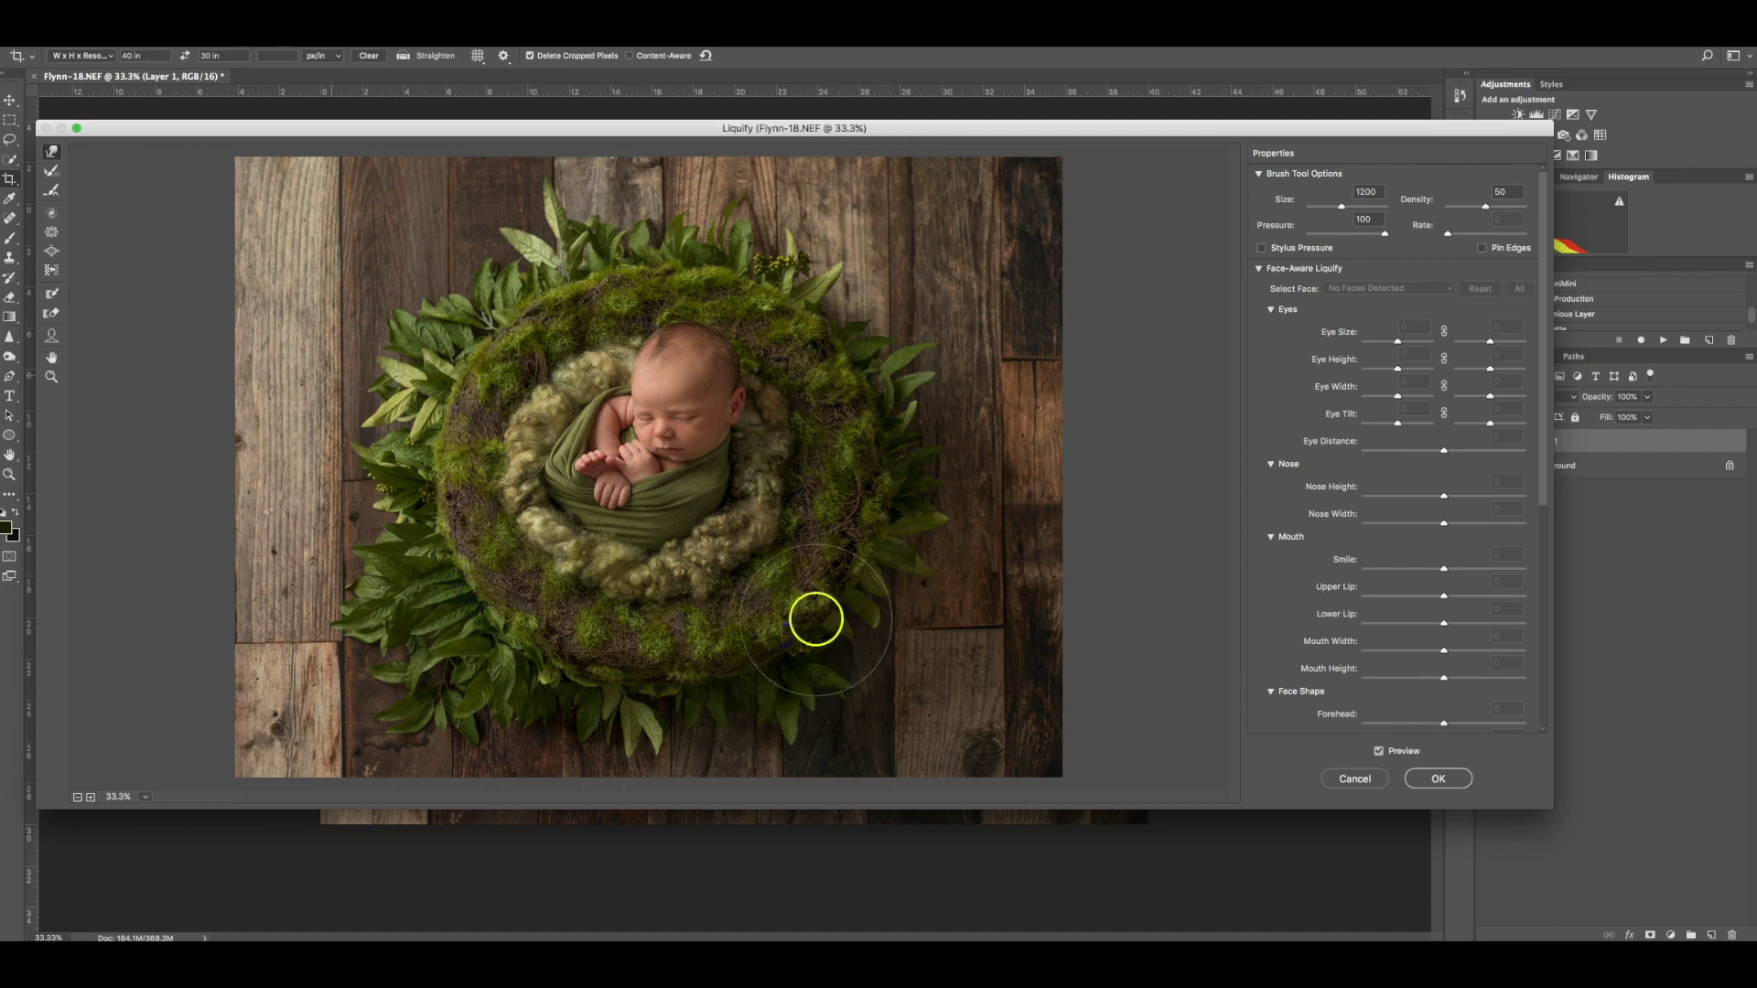
Step: Reduce the brush size to 600 and reshape the right, left and lower edges of the inner wool ring
key(bracketleft)
key(bracketleft)
key(bracketleft)
key(bracketleft)
key(bracketleft)
key(bracketleft)
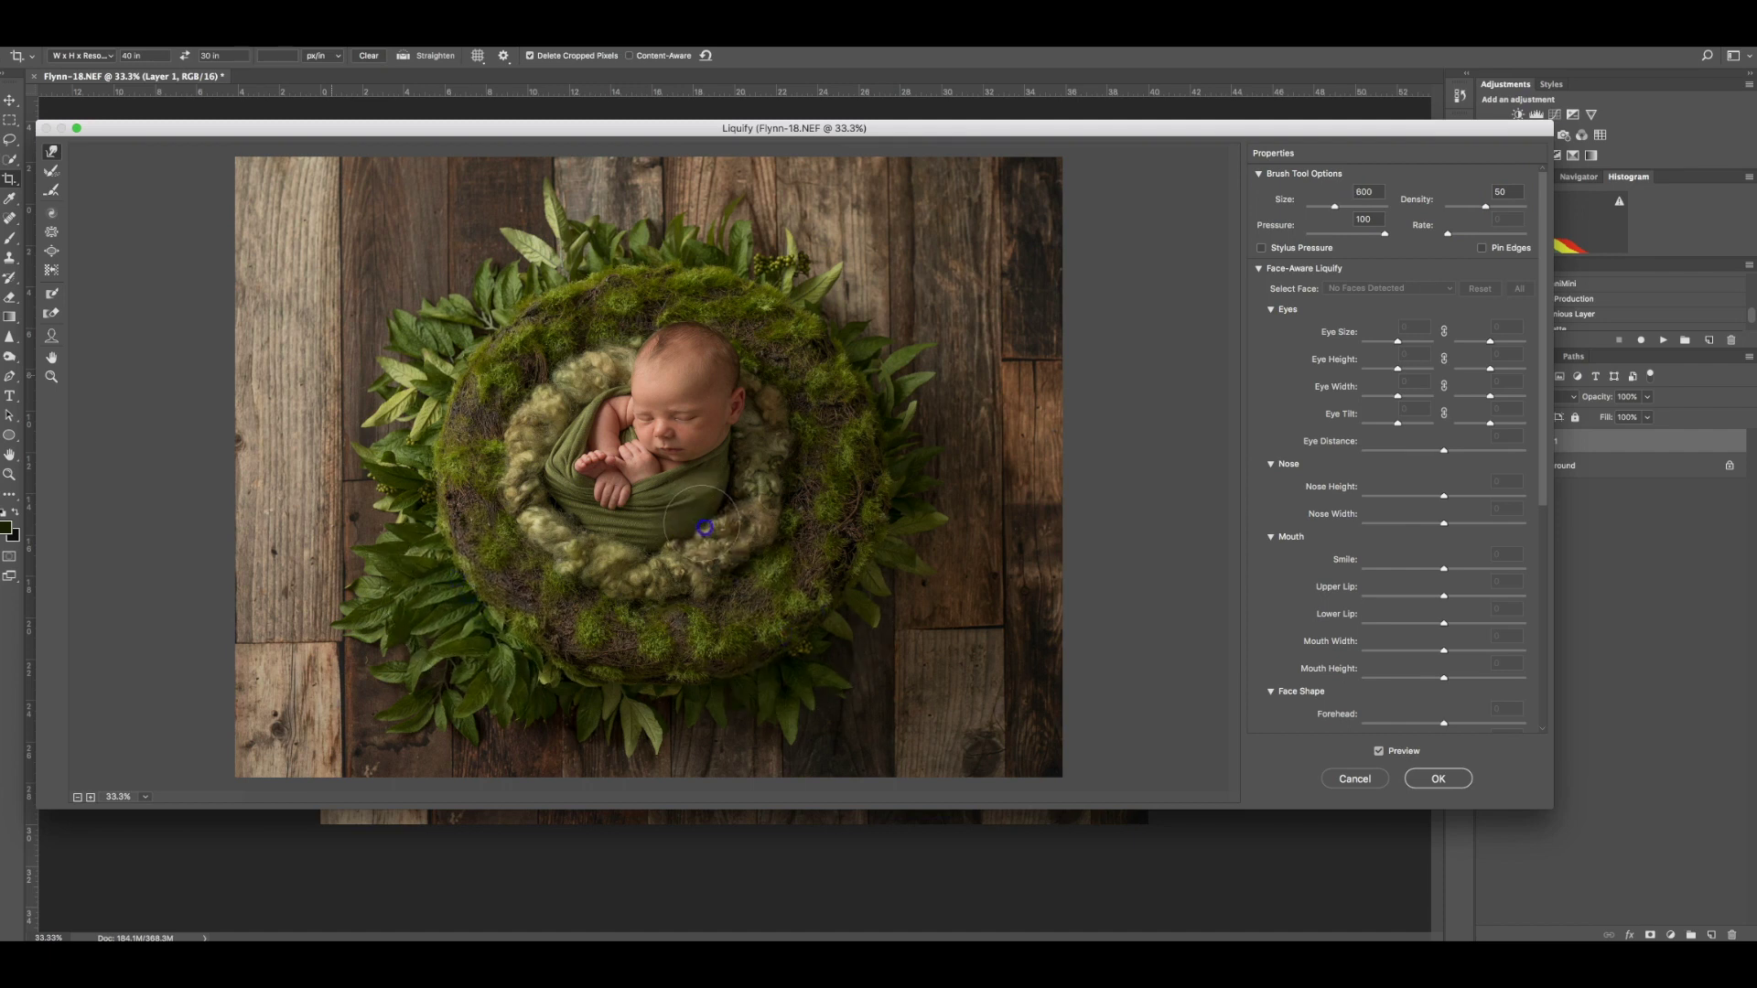
drag(783, 538, 770, 535)
drag(789, 439, 783, 401)
drag(502, 485, 494, 442)
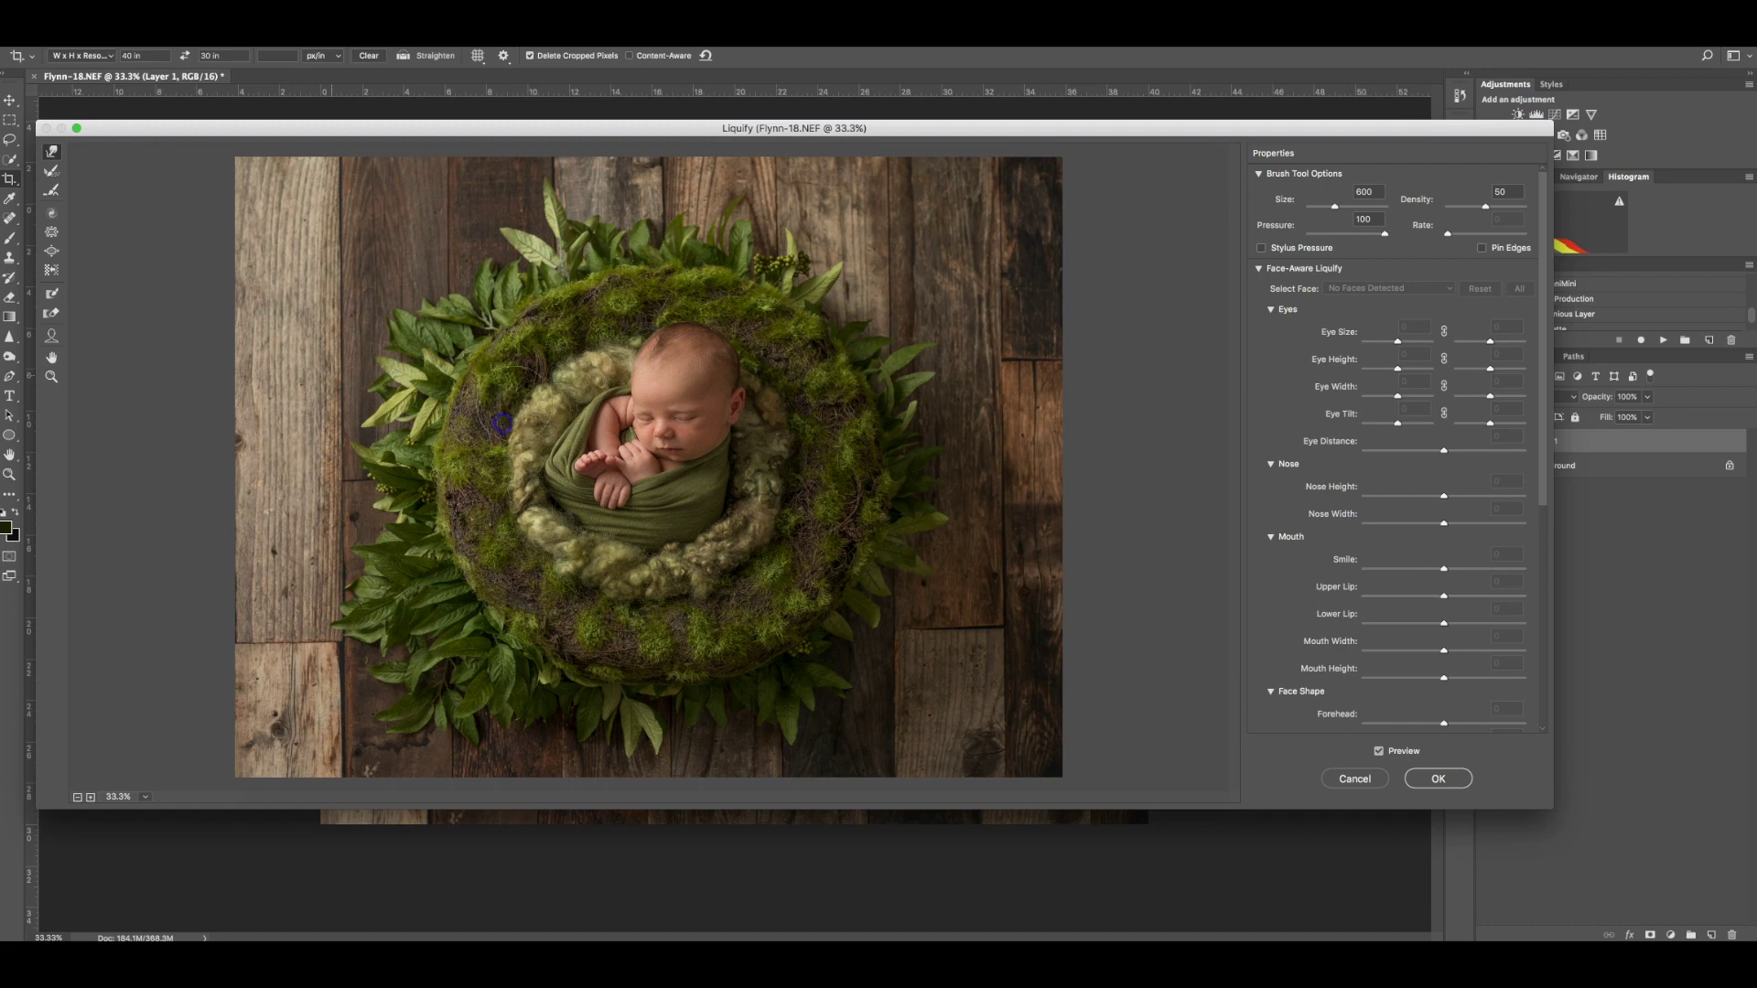
drag(550, 547, 576, 563)
Step: Enlarge the brush size to 1300 and even out the moss wreath's outer rim into a rounder shape
key(bracketright)
key(bracketright)
key(bracketright)
key(bracketright)
key(bracketright)
key(bracketright)
key(bracketright)
drag(816, 302, 847, 334)
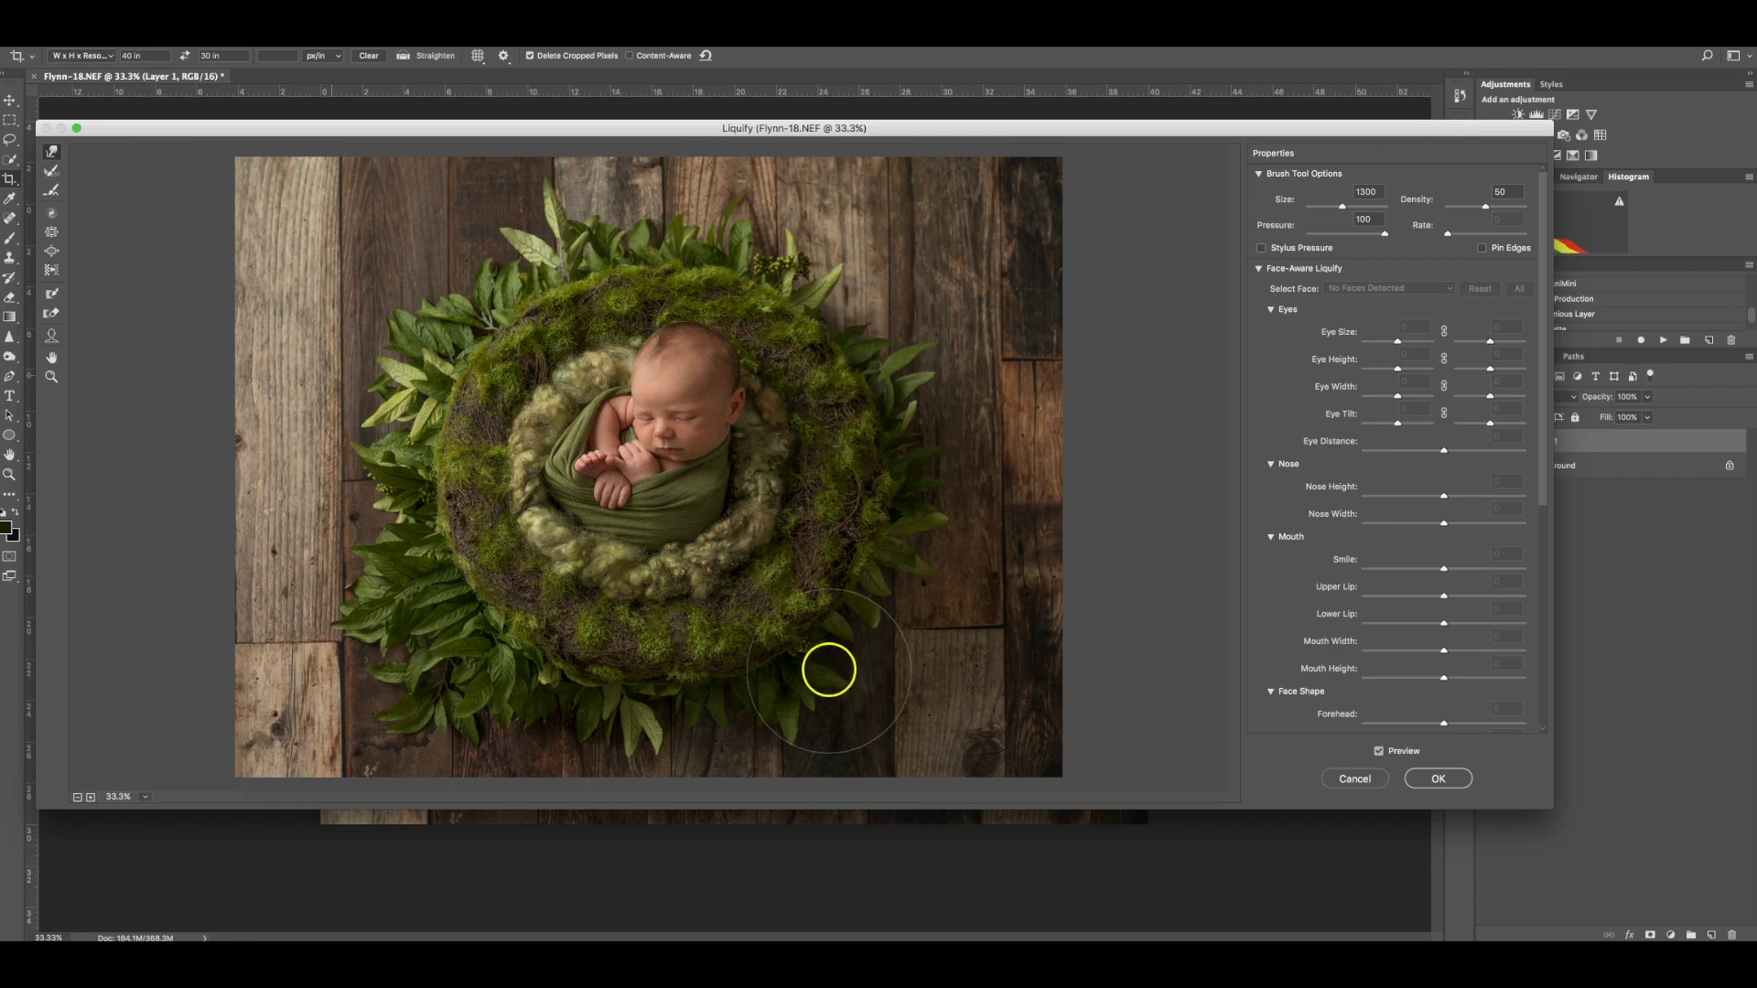
drag(693, 685, 688, 675)
mouse_move(578, 688)
mouse_down()
mouse_move(485, 644)
mouse_move(458, 567)
mouse_up()
mouse_move(444, 485)
mouse_down()
mouse_move(450, 524)
mouse_move(429, 456)
mouse_move(472, 343)
mouse_up()
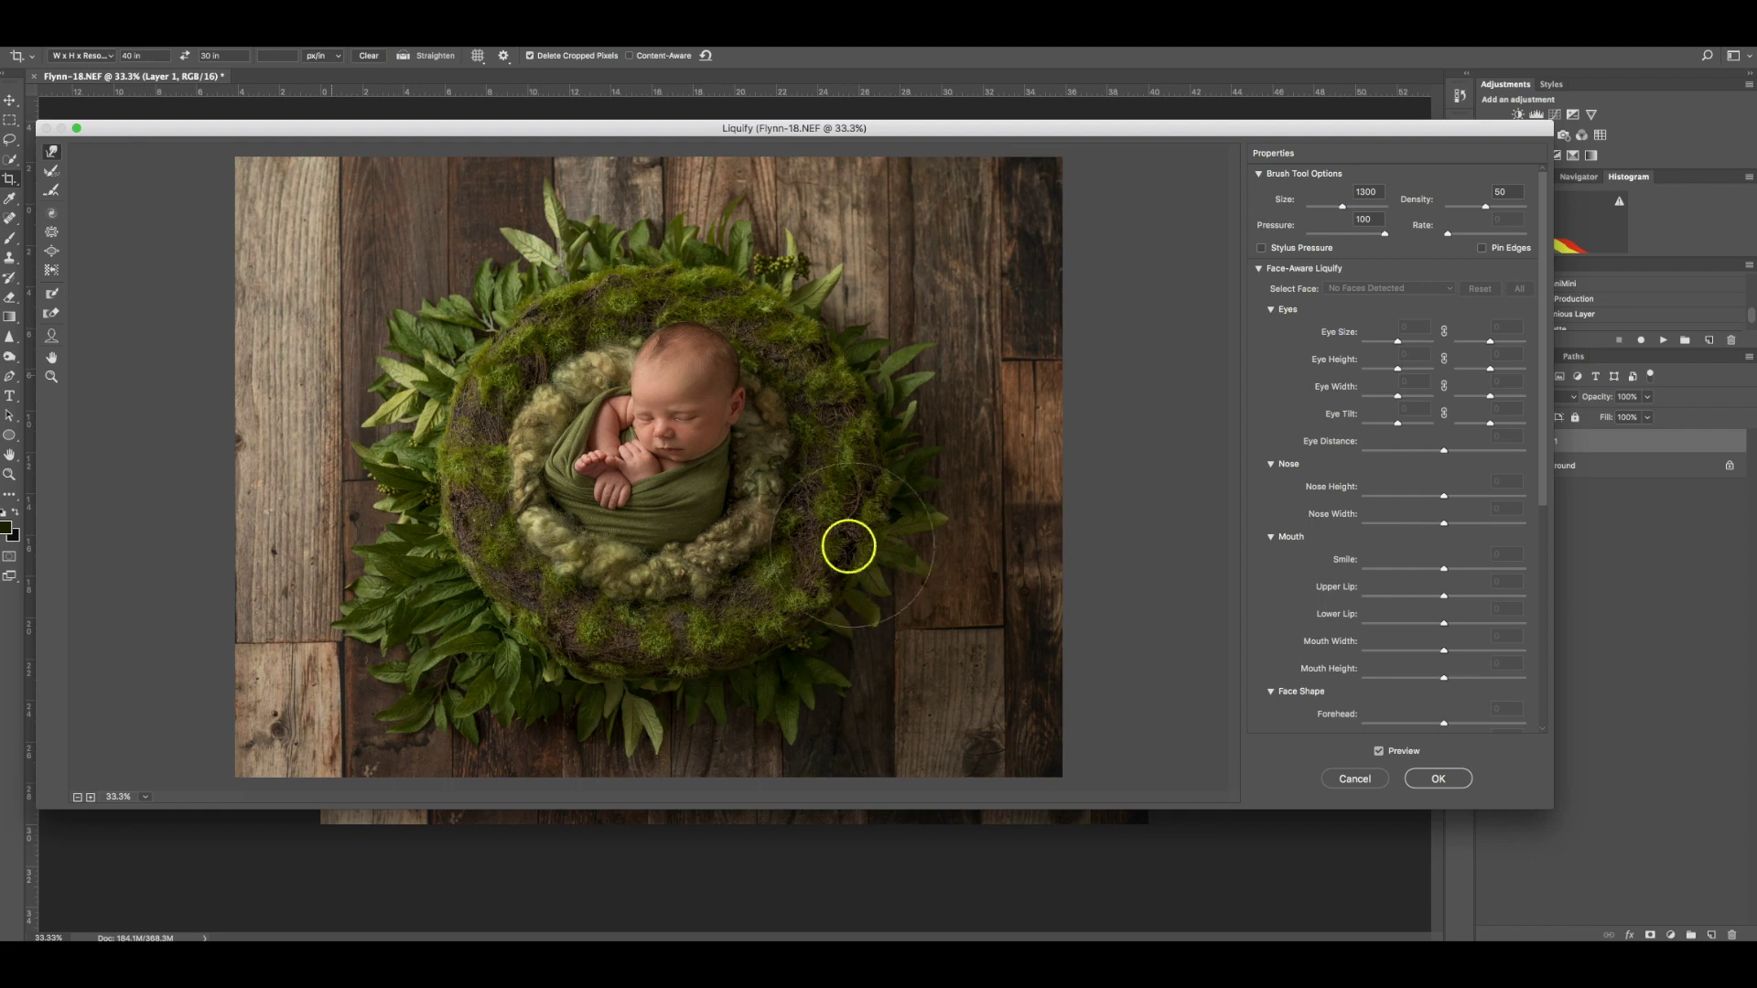
click(845, 587)
mouse_move(845, 587)
mouse_down()
mouse_move(905, 483)
mouse_move(886, 377)
mouse_up()
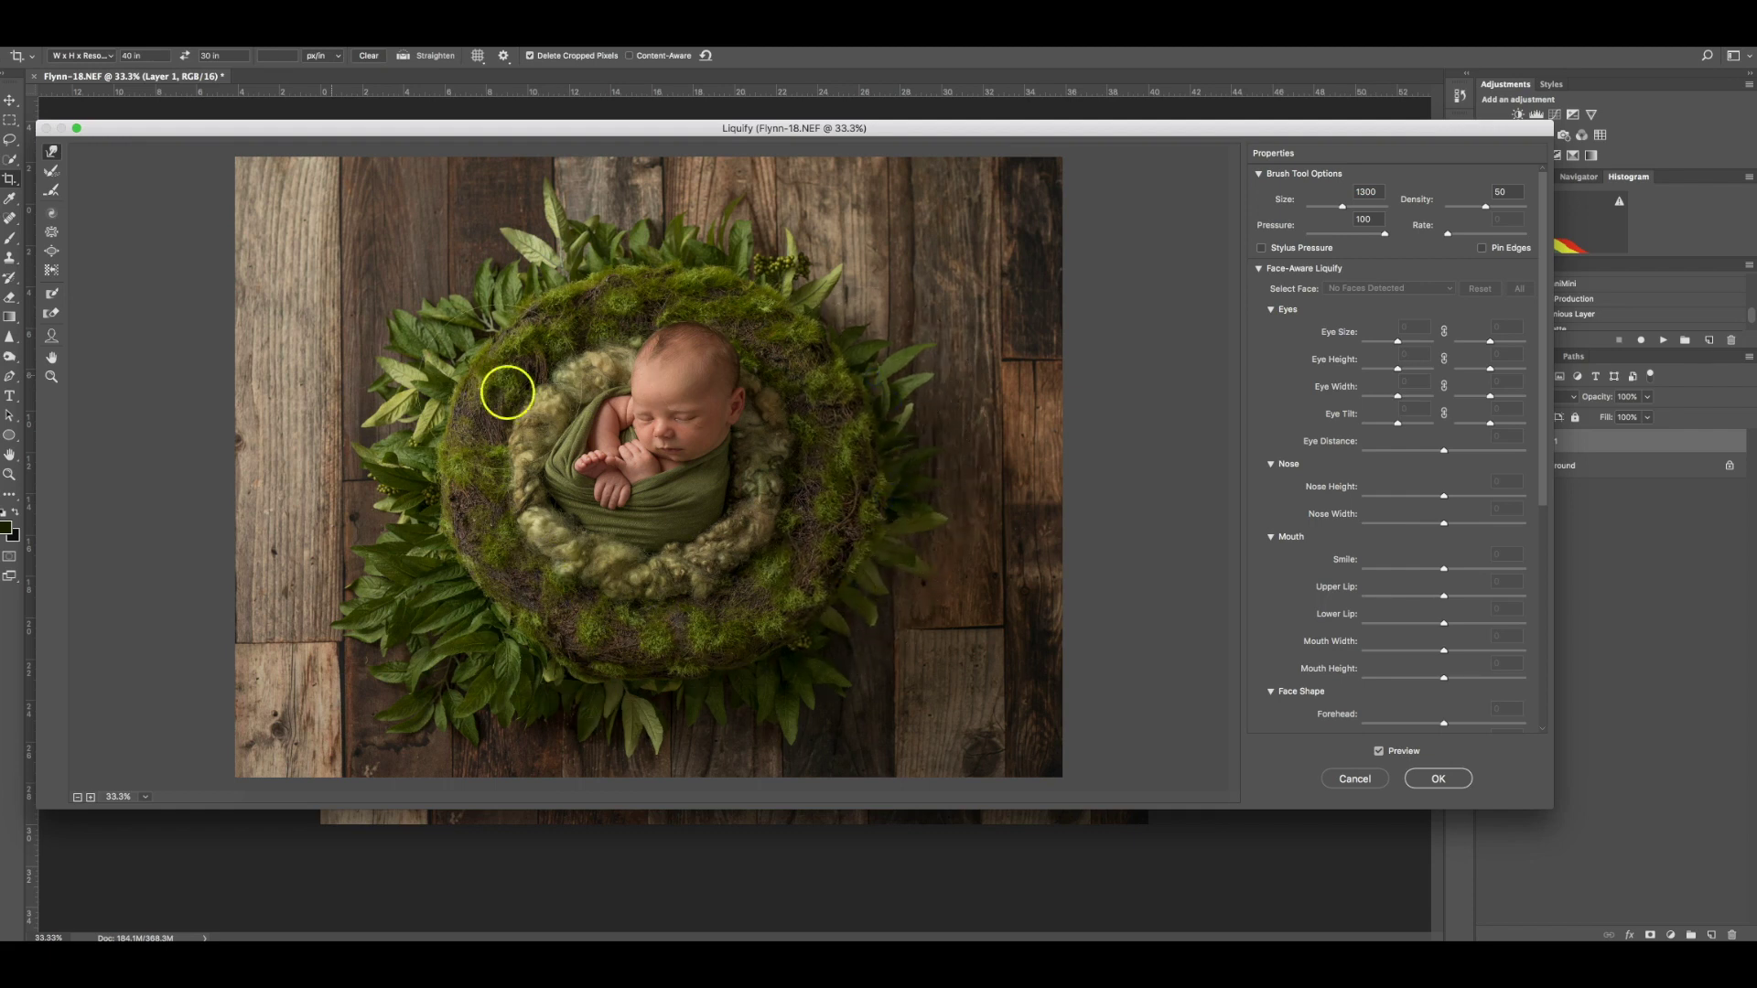
Step: Push the wool ring's left and lower edges inward, and refine its right side with the brush size reduced to 800
mouse_move(514, 402)
mouse_down()
mouse_move(553, 559)
mouse_move(655, 599)
mouse_up()
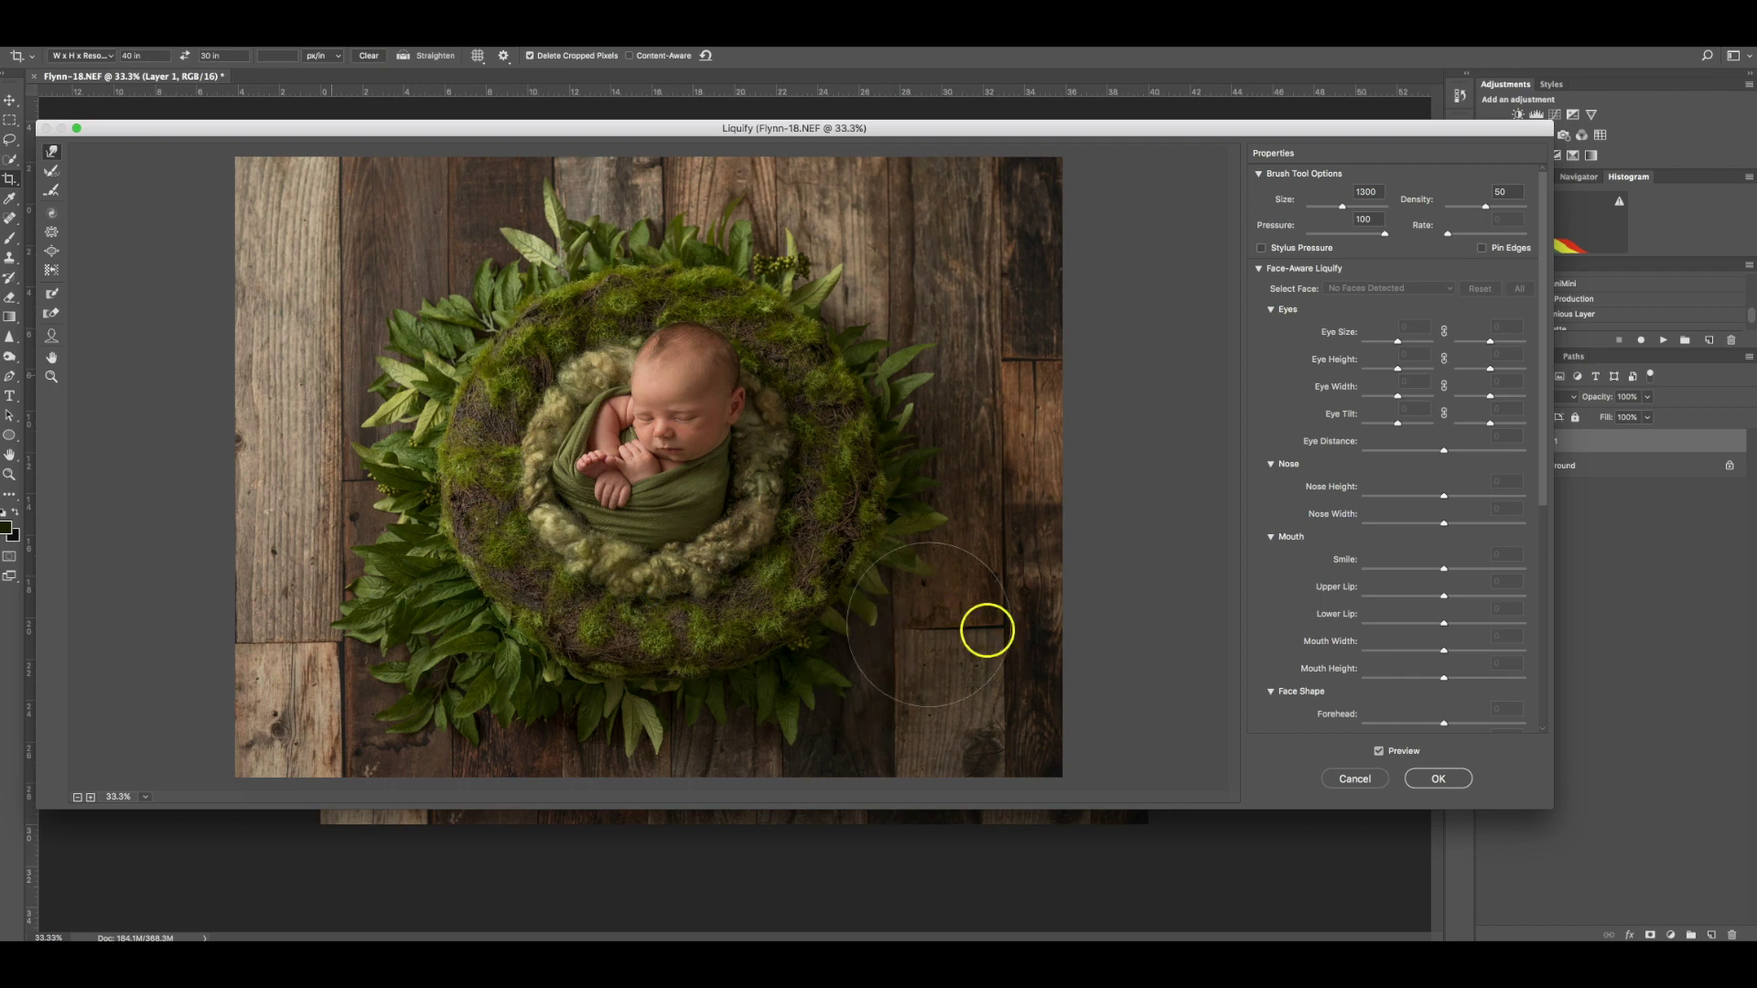
key(bracketleft)
key(bracketleft)
key(bracketleft)
key(bracketleft)
key(bracketleft)
drag(805, 480, 784, 496)
drag(759, 563, 762, 561)
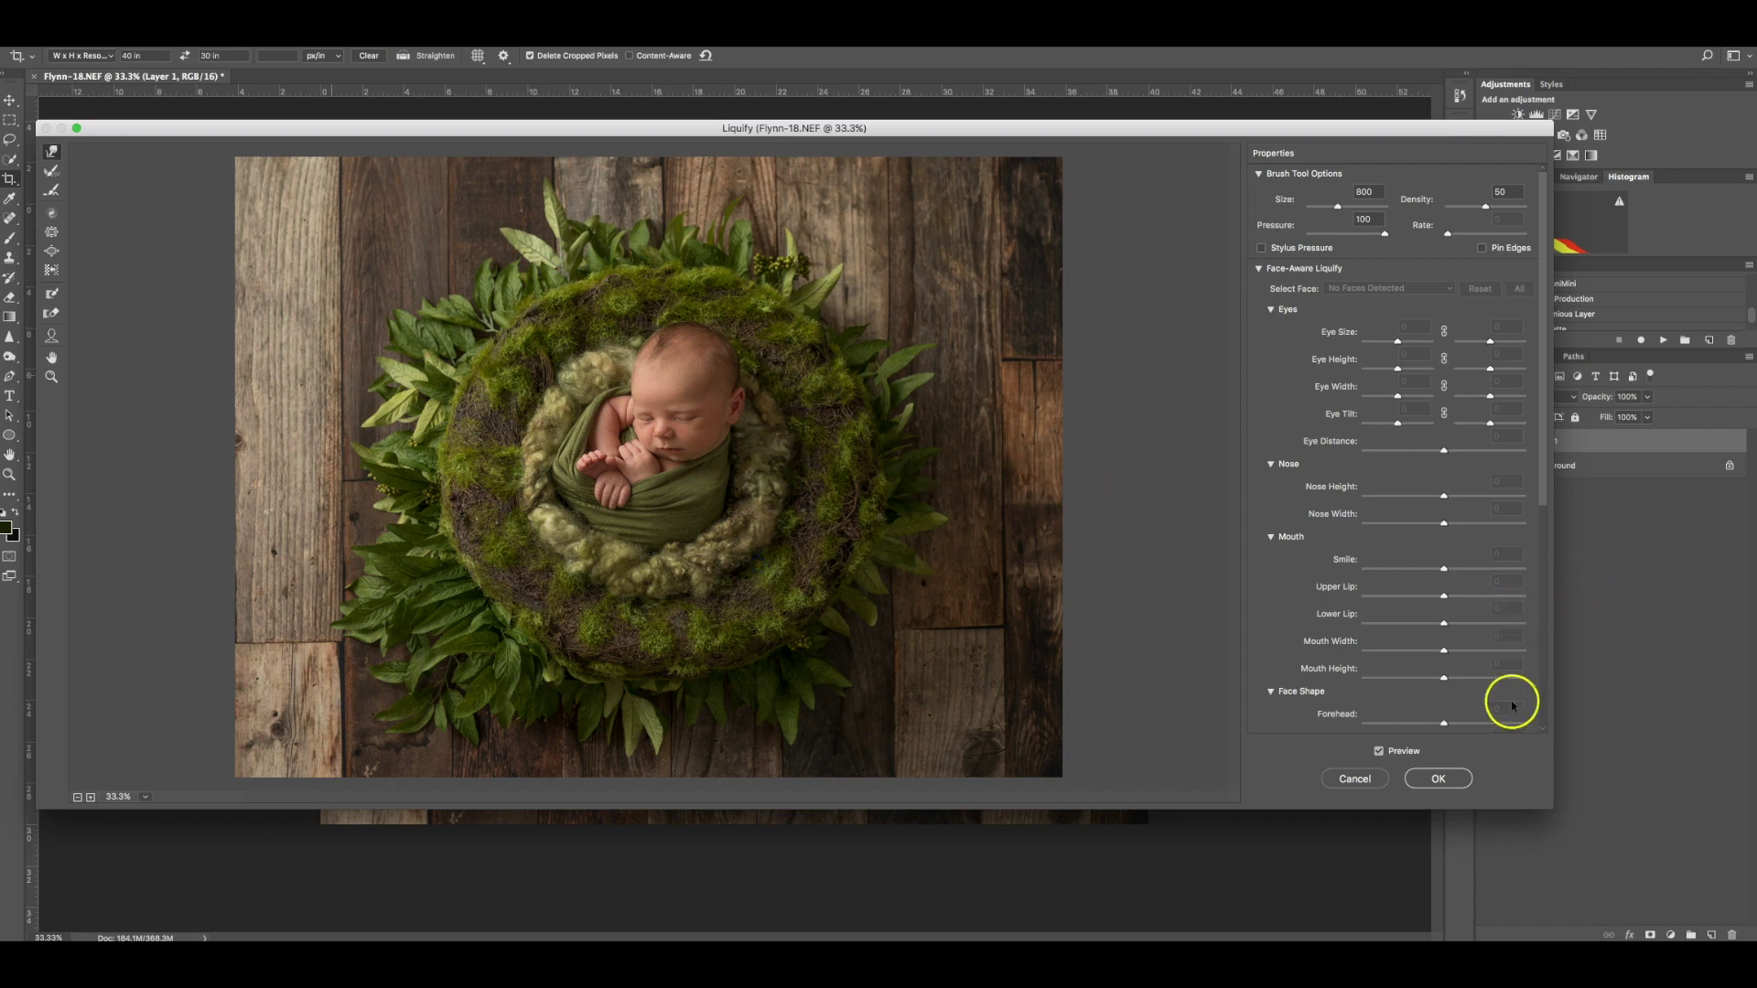
Step: Apply the Liquify changes and toggle Layer 1 off and on to compare the wreath before and after
click(1440, 779)
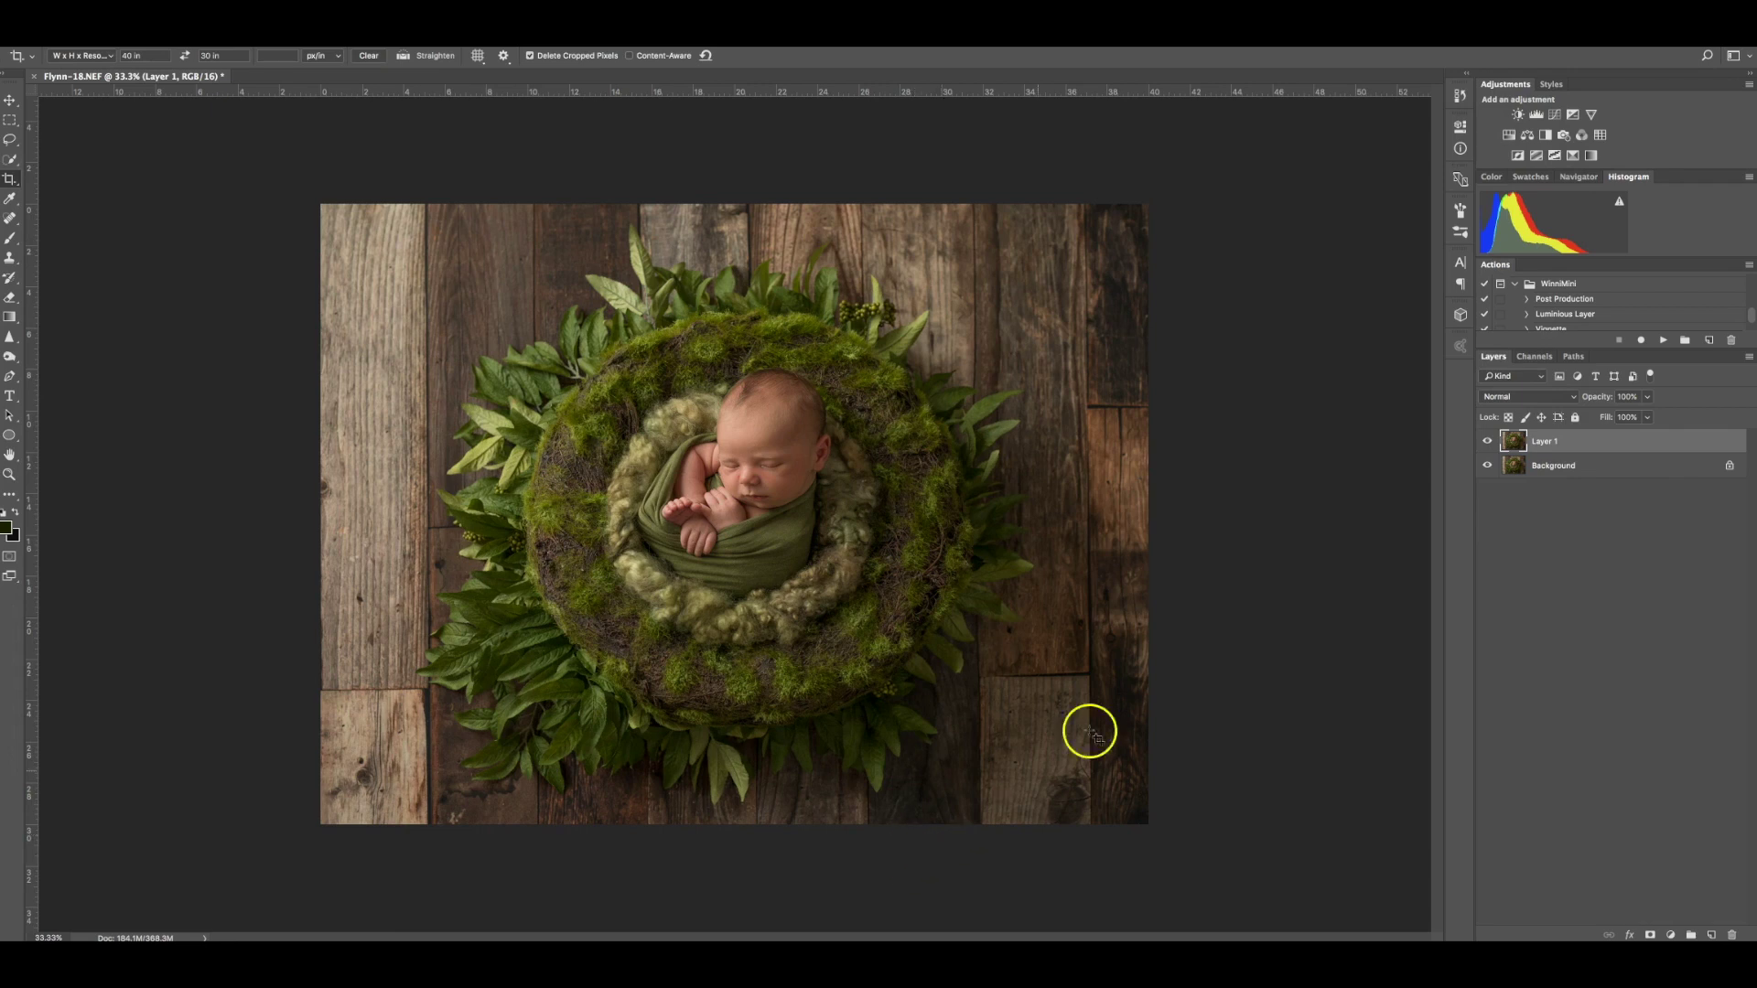
click(1487, 442)
click(1486, 442)
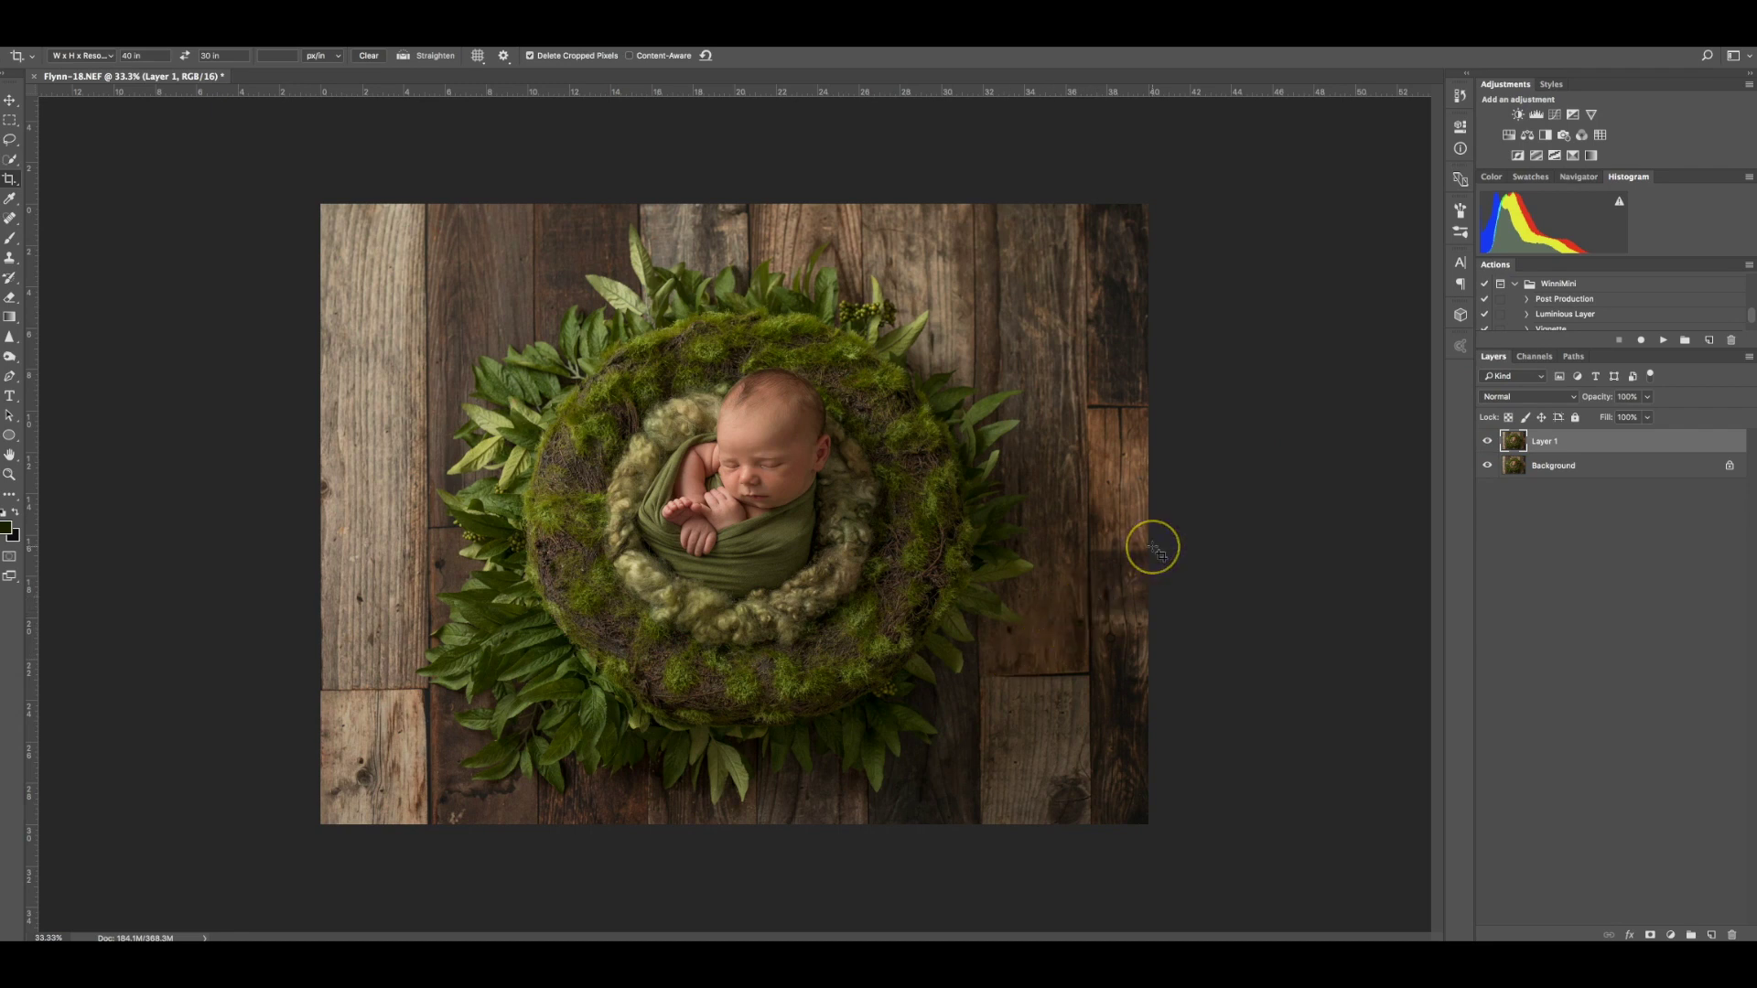
Step: Merge Layer 1 into the background and add a Curves adjustment with a slightly lowered midpoint and an inverted mask
key(ctrl+e)
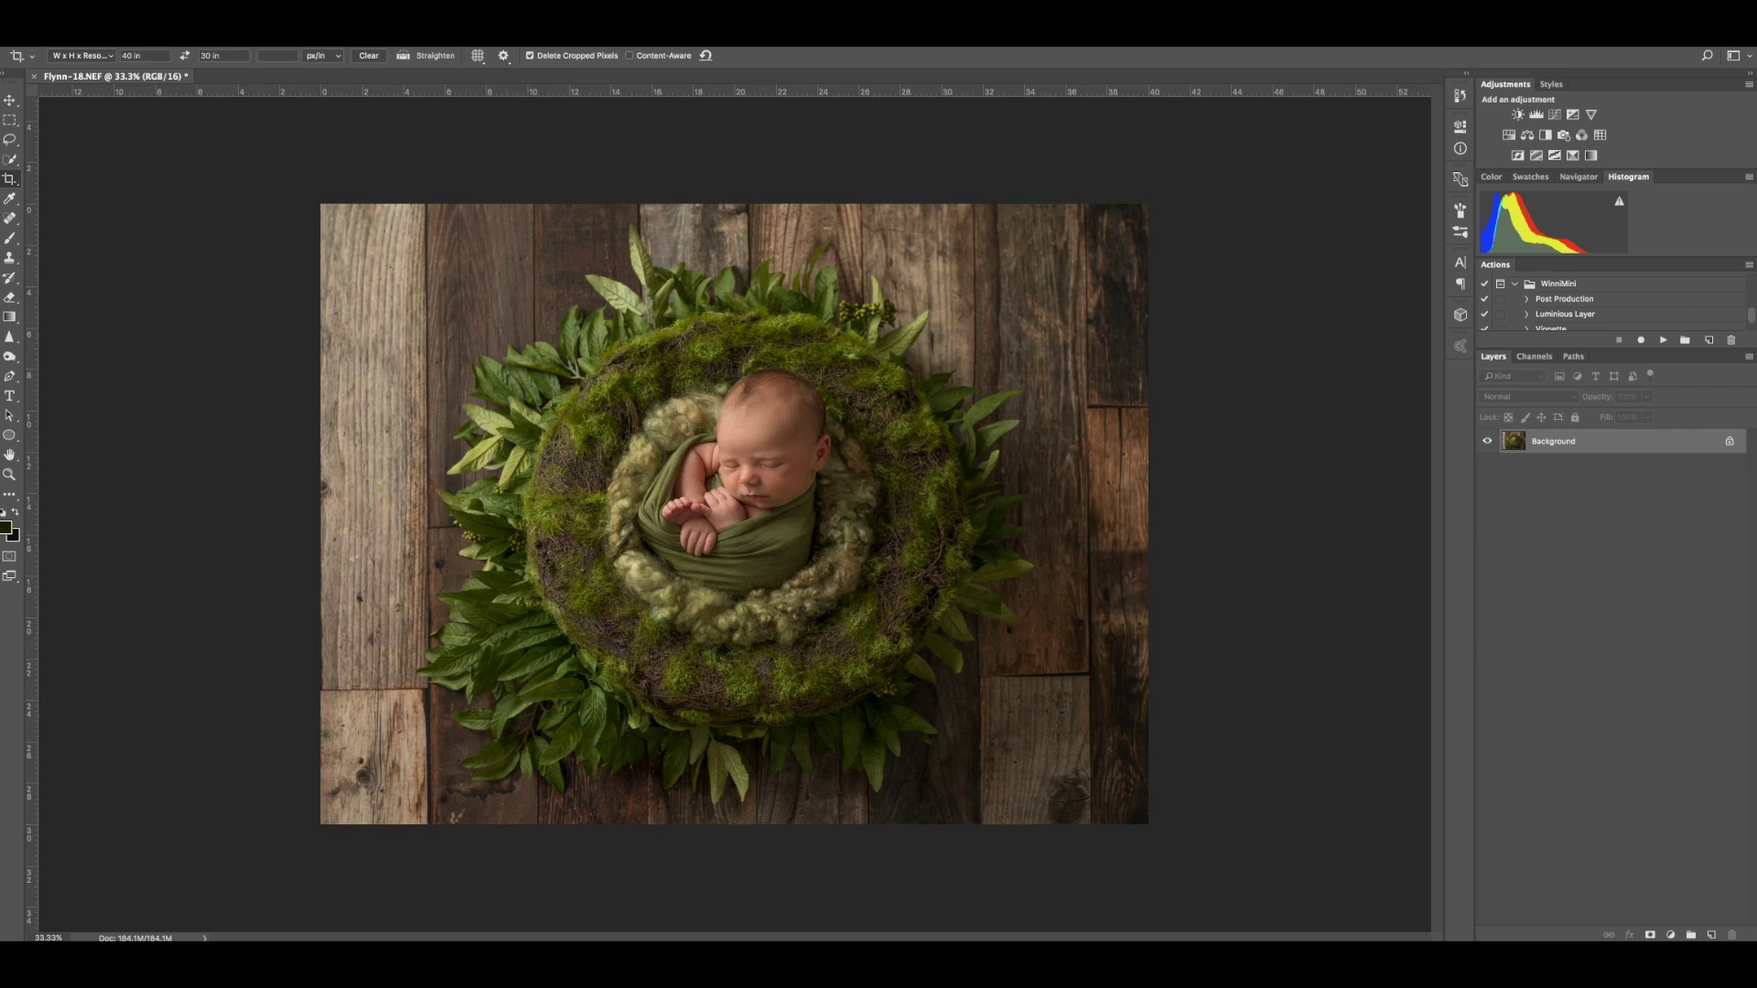
click(1556, 117)
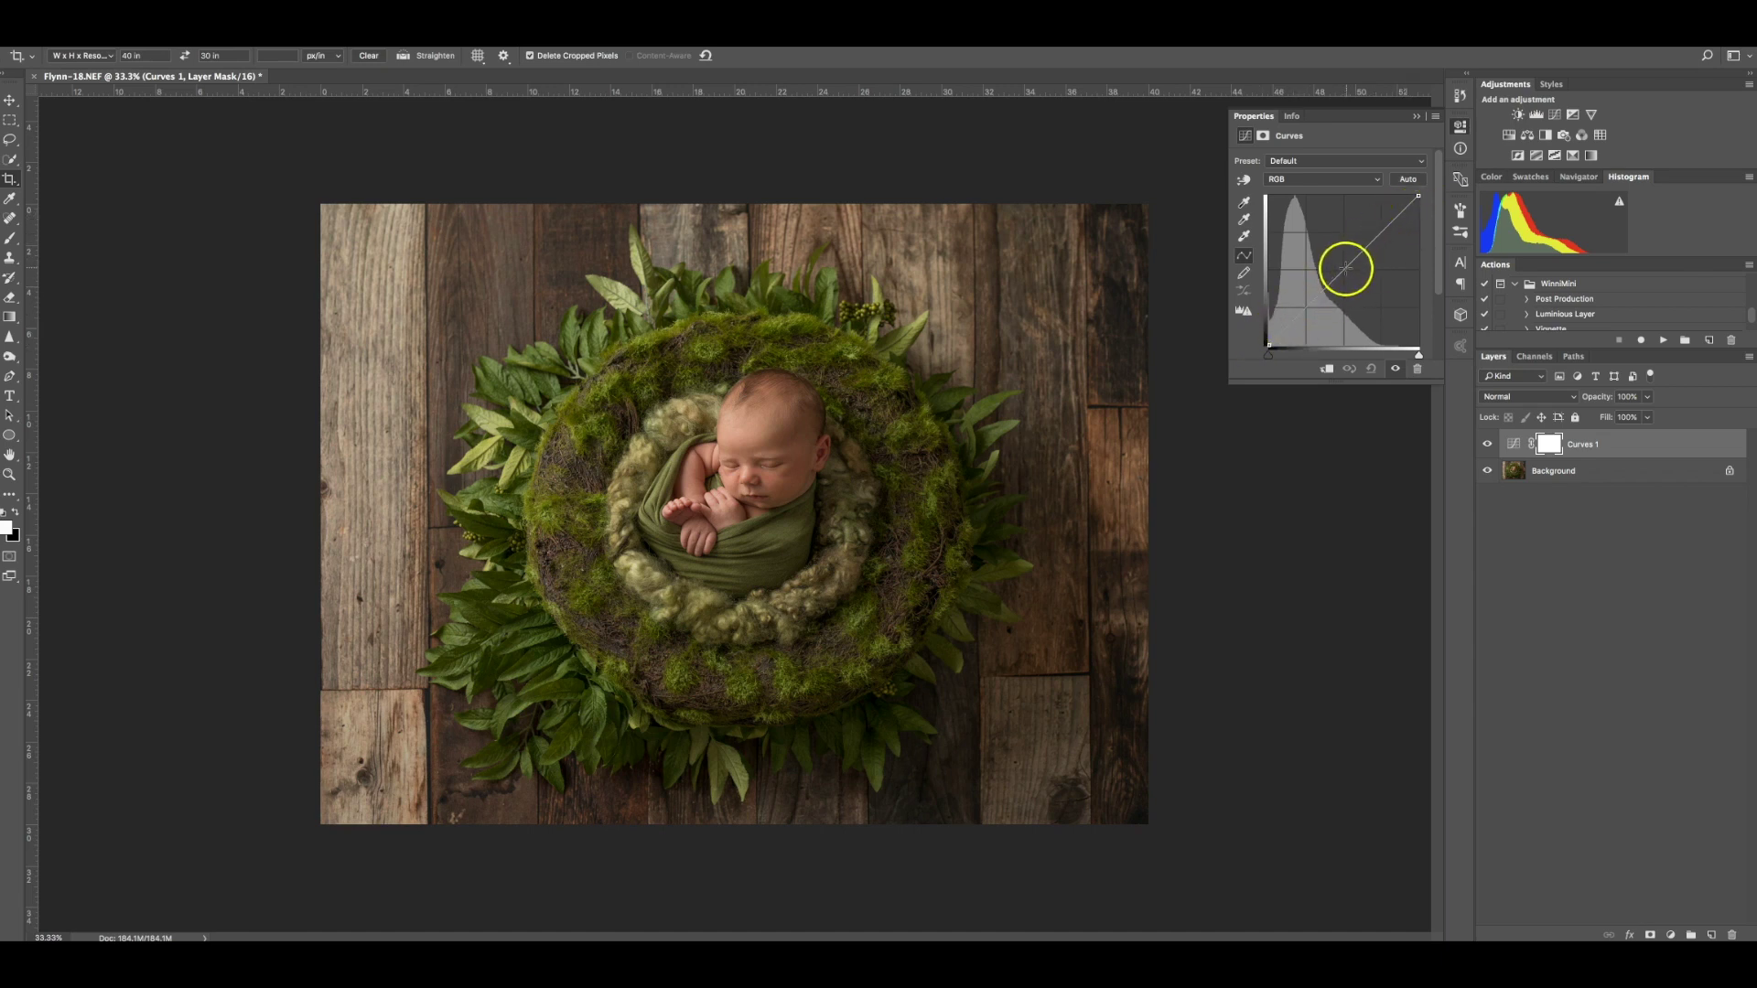
drag(1344, 271, 1349, 275)
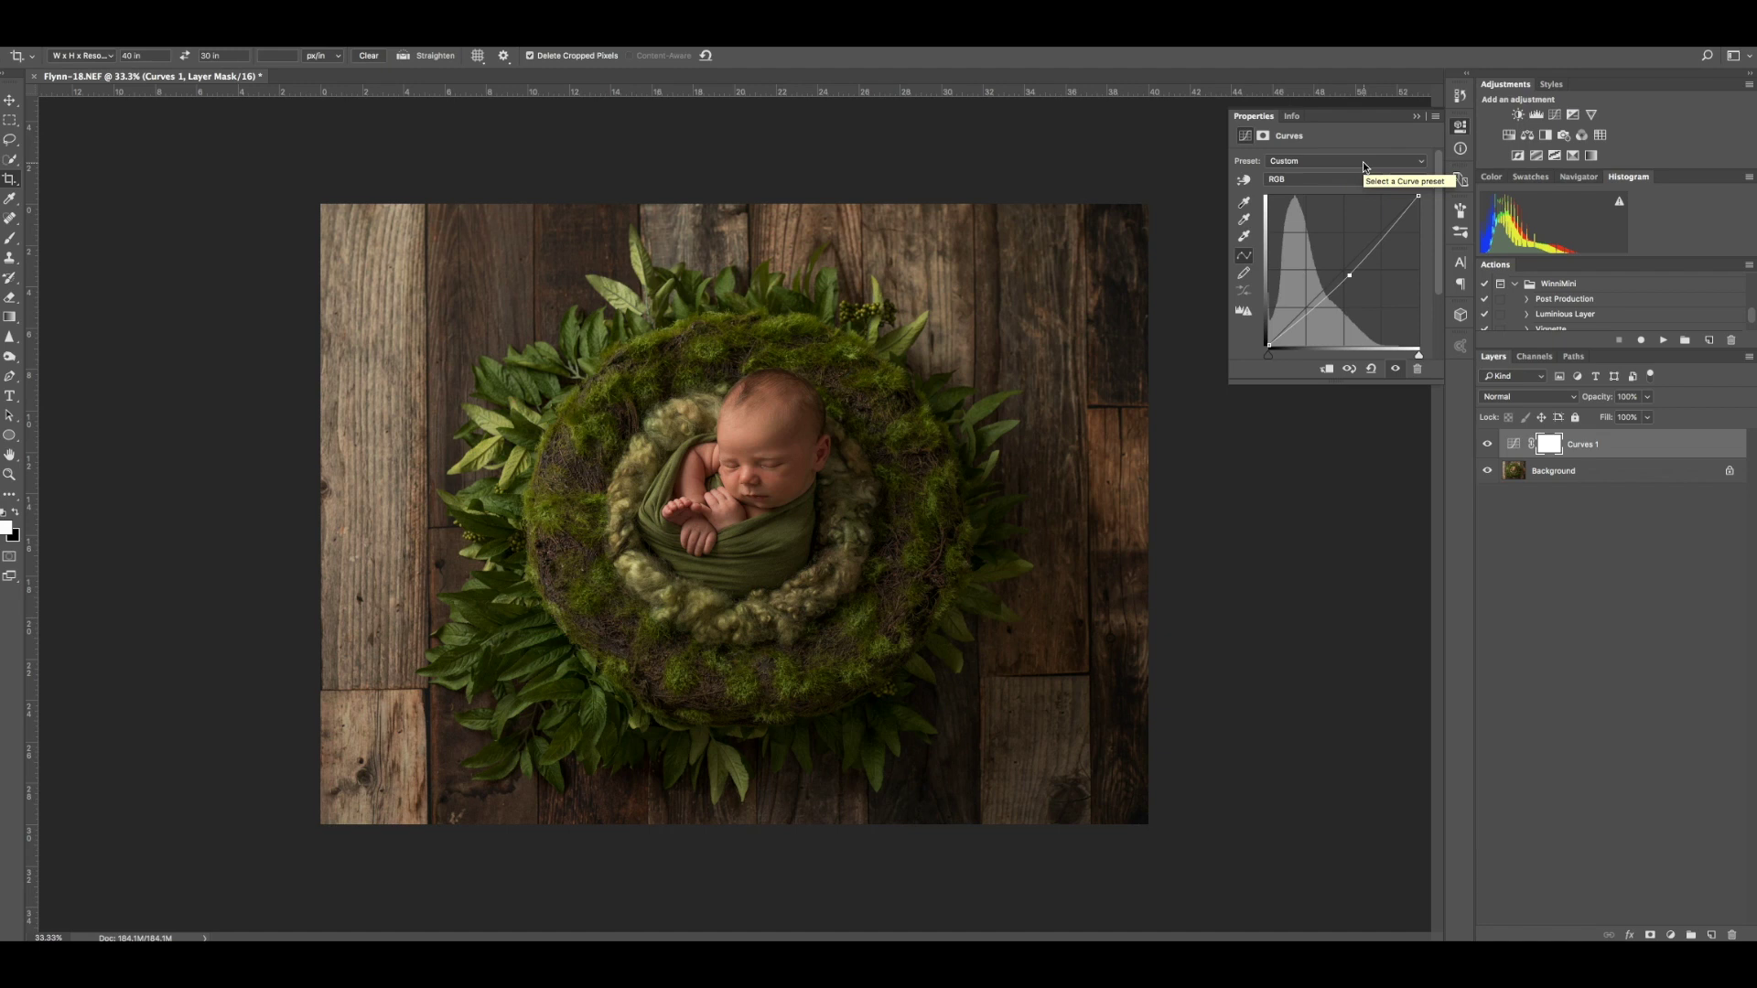
key(super+i)
Step: Paint white on the Curves mask with a 1000 px brush down the bright plank along the photo's left edge to darken it
click(11, 237)
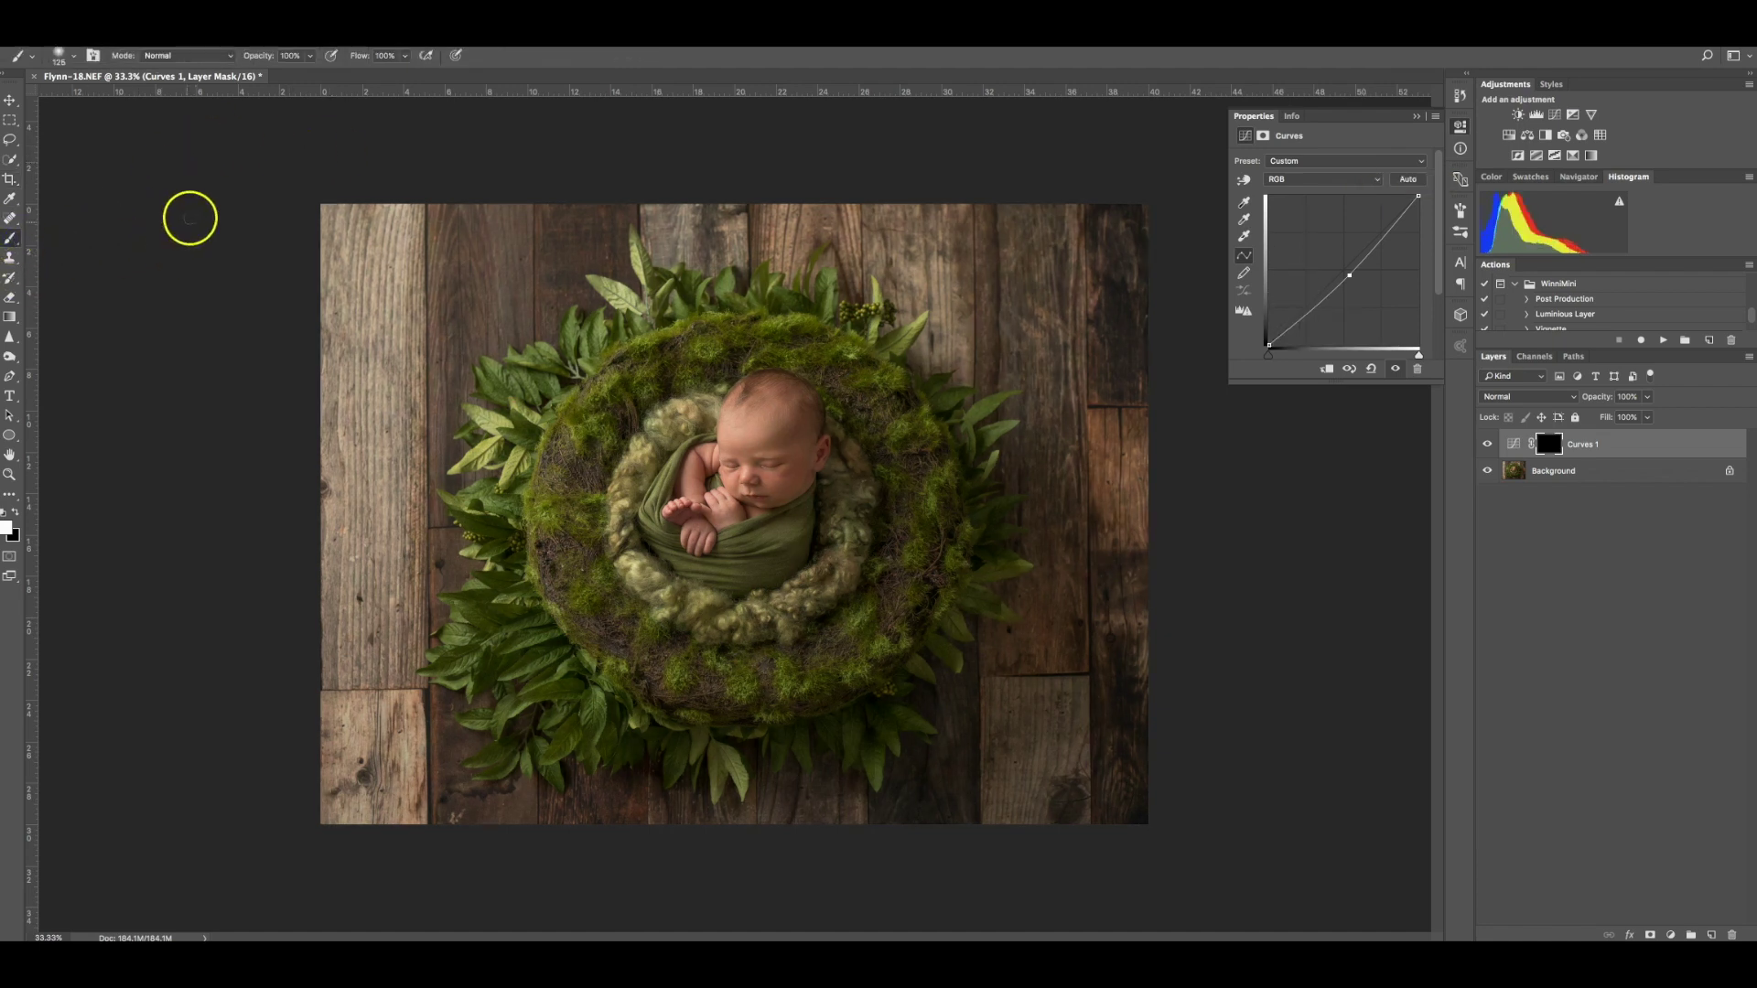
key(bracketright)
key(bracketright)
key(bracketright)
key(bracketright)
key(bracketright)
key(bracketright)
key(bracketright)
key(bracketright)
key(bracketright)
key(bracketright)
key(bracketright)
key(bracketright)
key(bracketright)
key(bracketright)
key(bracketright)
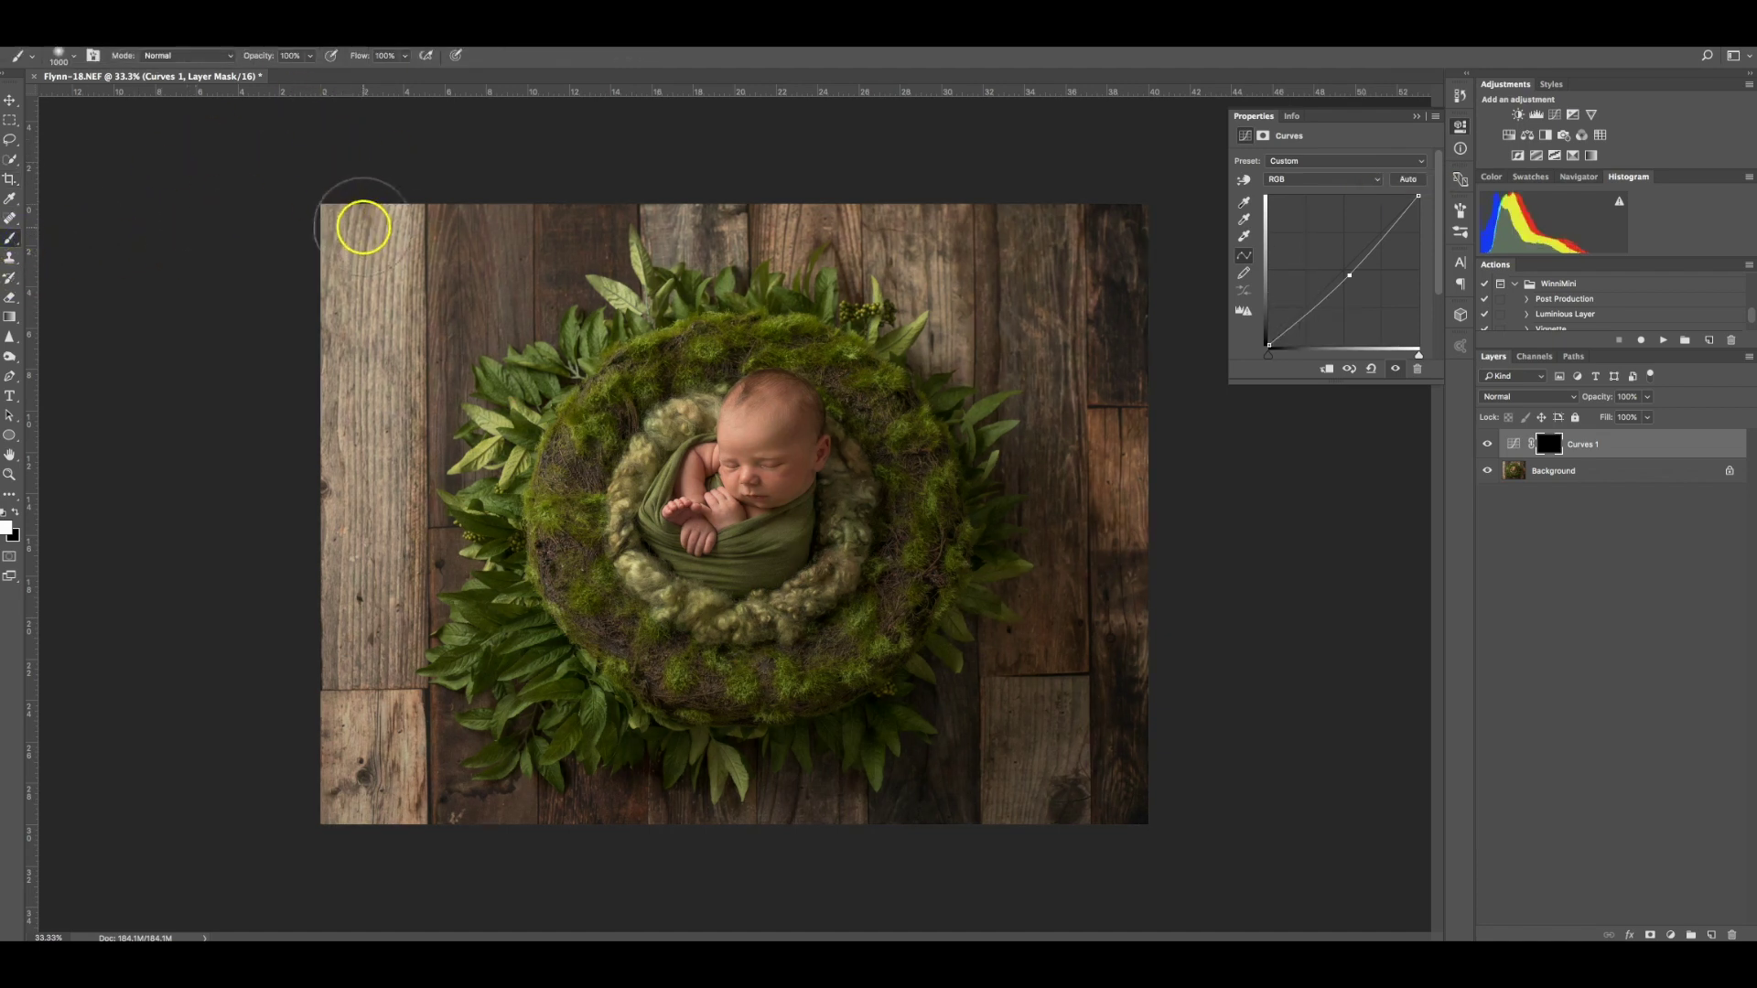
click(361, 227)
mouse_move(361, 227)
mouse_down()
mouse_move(341, 792)
mouse_move(367, 730)
mouse_move(365, 179)
mouse_move(364, 675)
mouse_up()
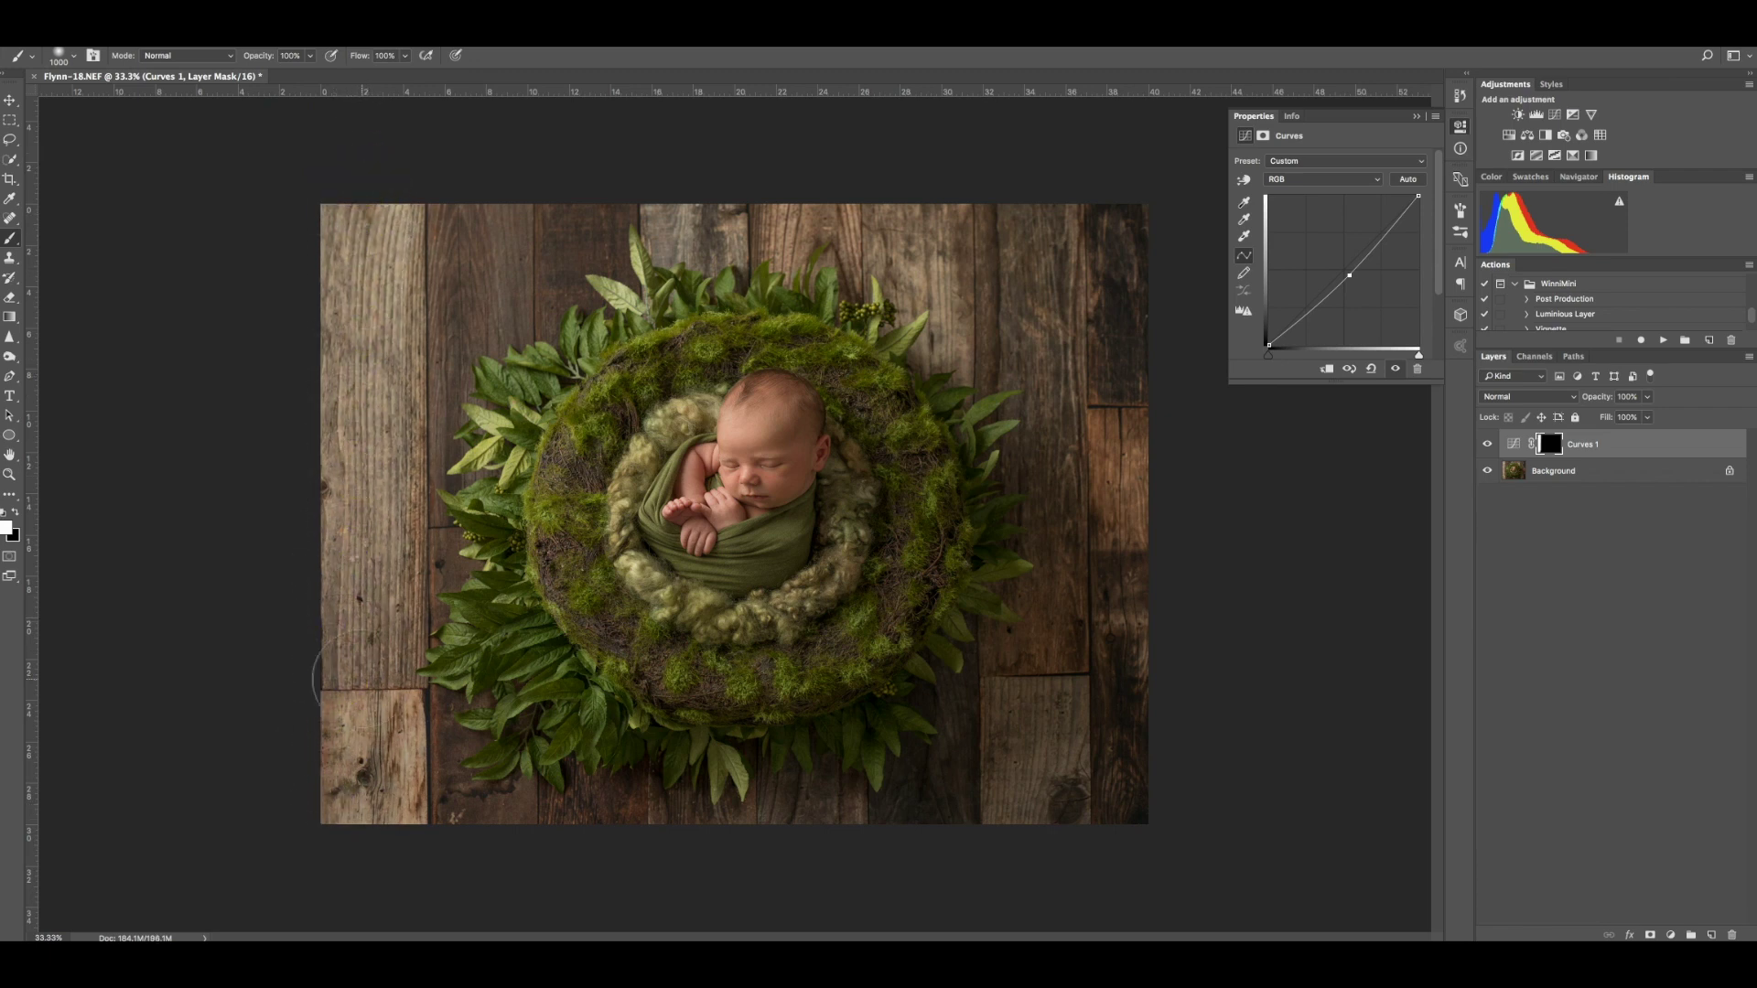
Step: Lower the curve's midpoint slightly further, compare with the layer off and on, and merge the adjustment into the background
mouse_move(1349, 274)
mouse_down()
mouse_move(1373, 314)
mouse_move(1356, 282)
mouse_up()
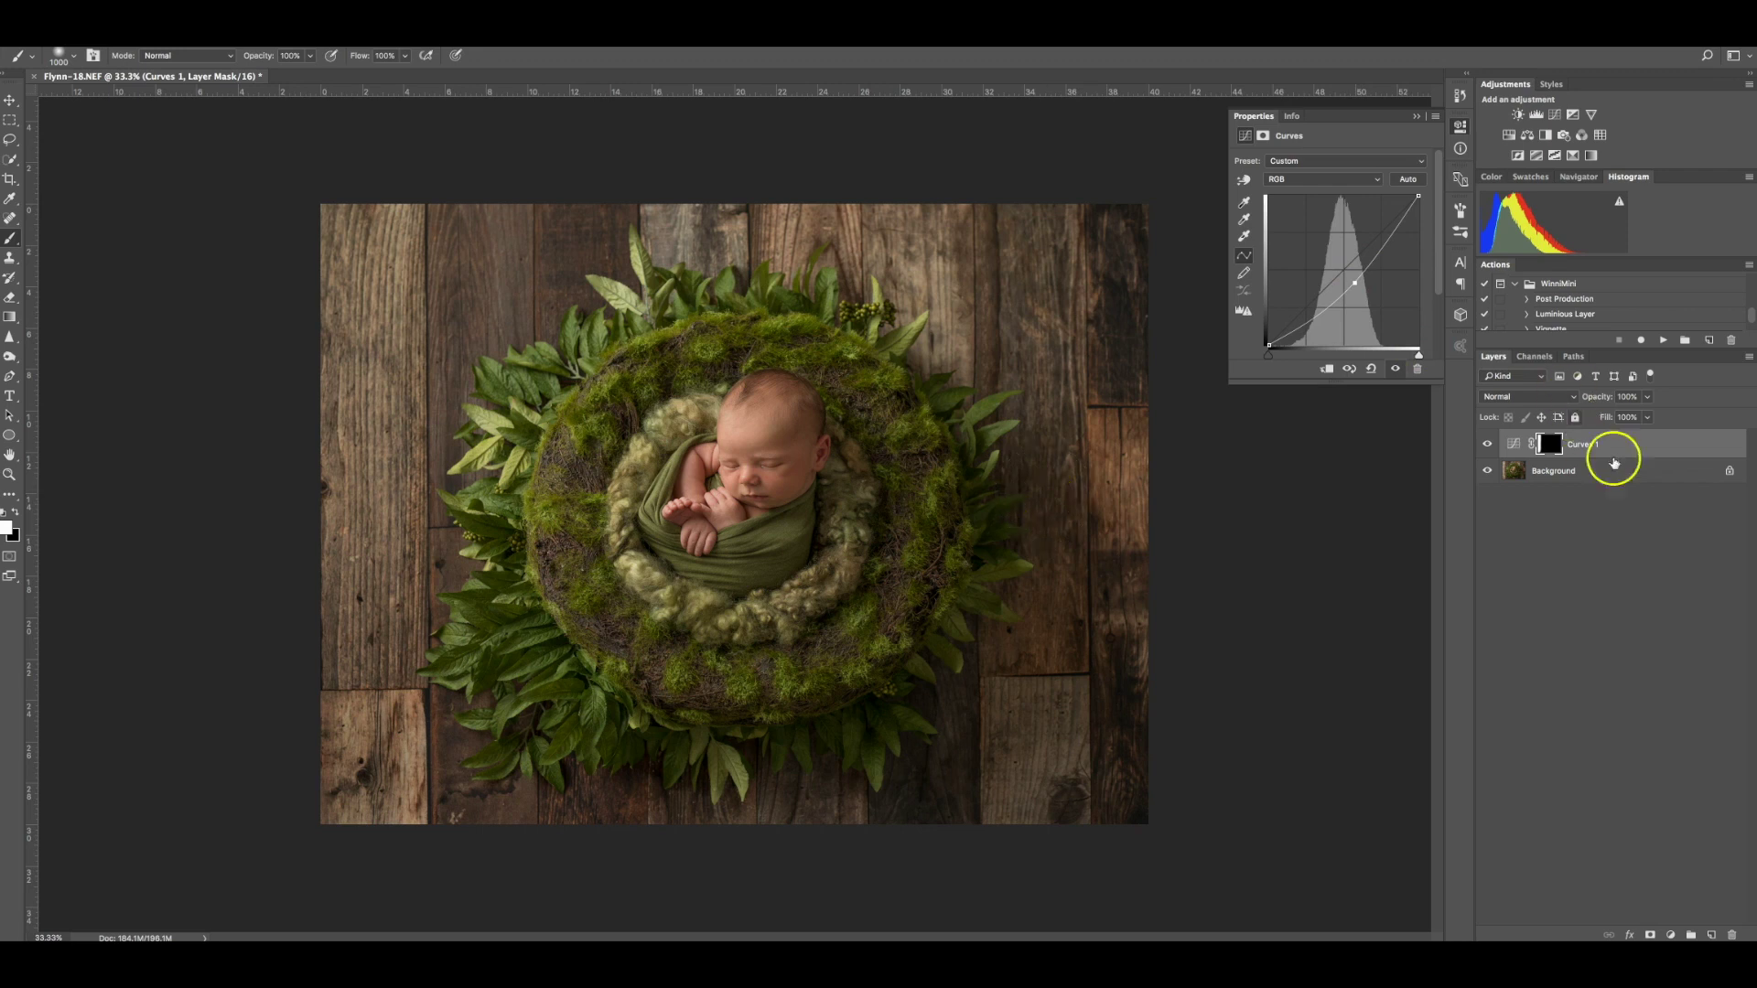
click(1487, 445)
click(1487, 447)
key(Delete)
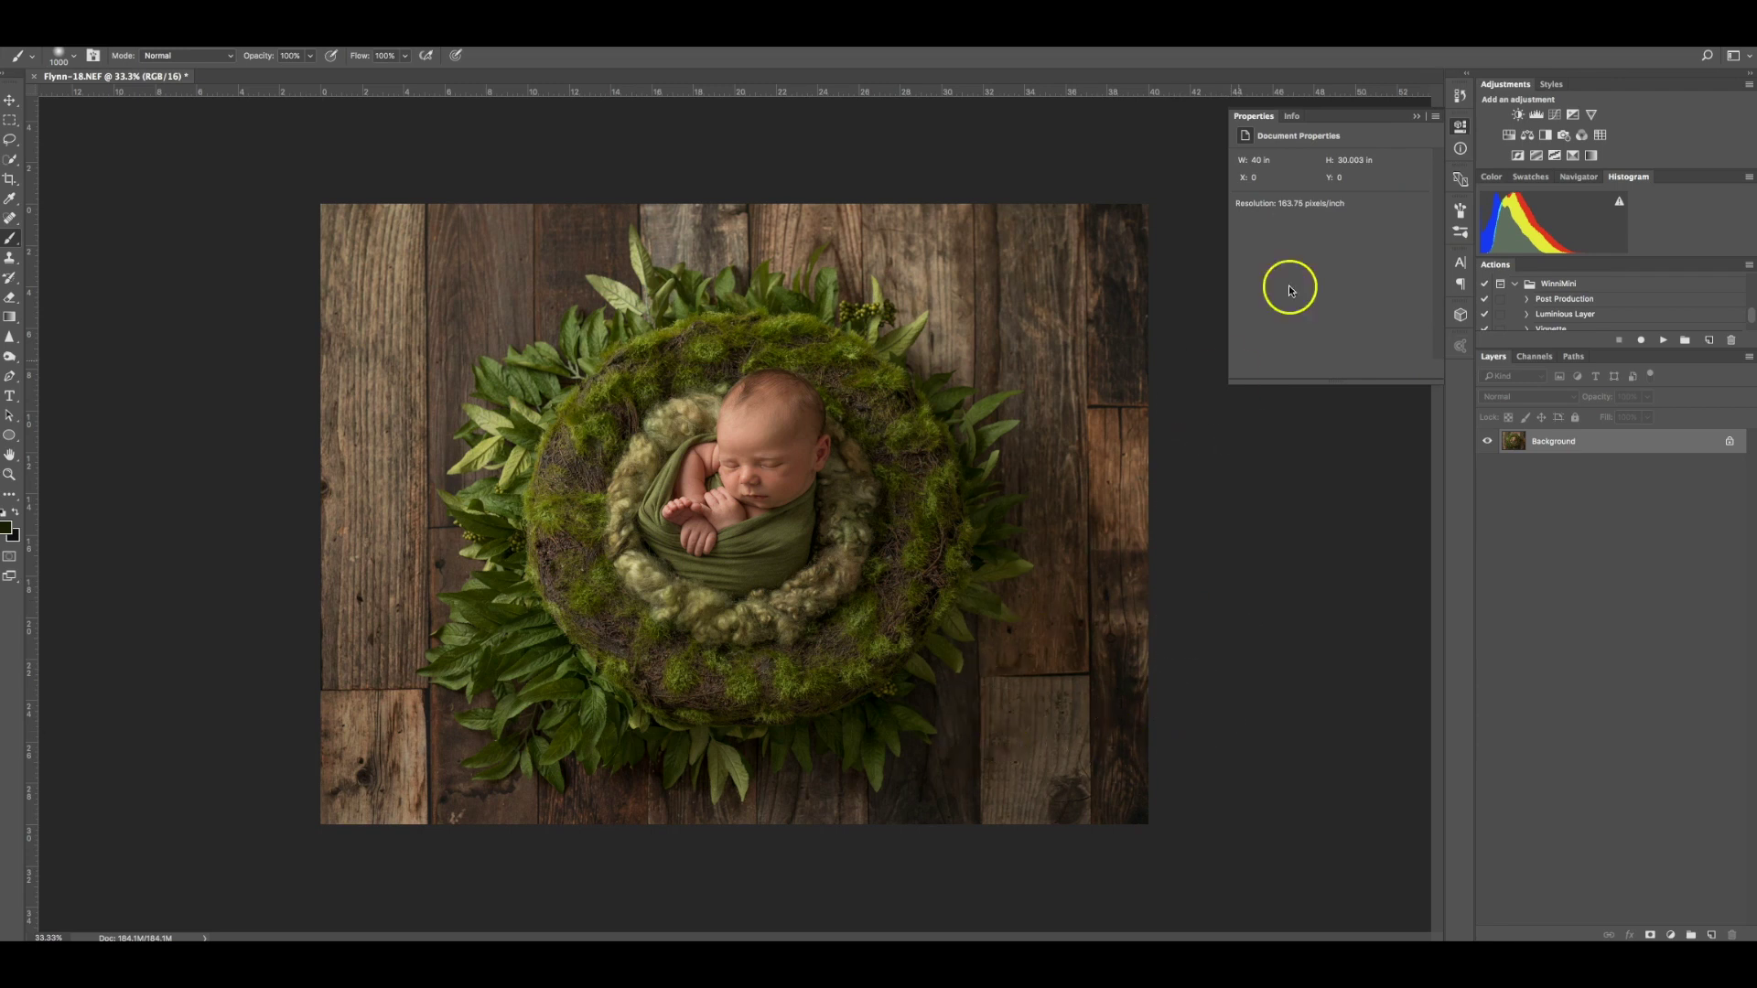
Step: Add another Curves adjustment that slightly lifts the shadows and invert its mask to black
click(1554, 114)
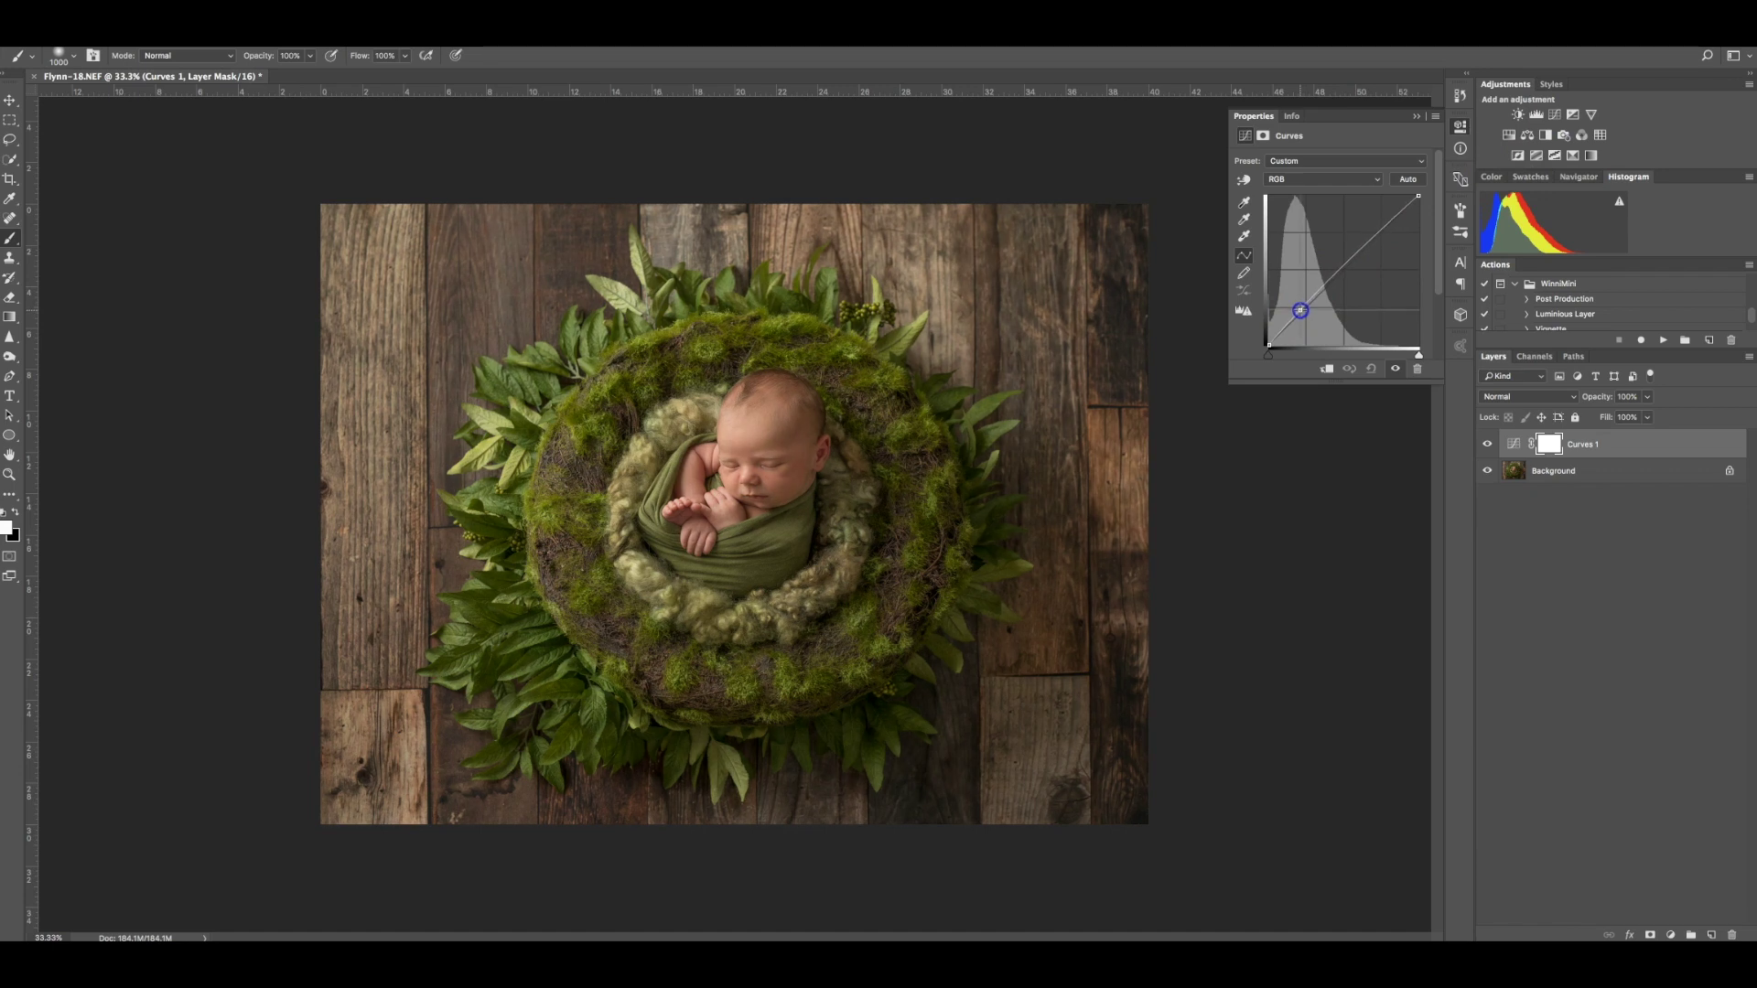
drag(1299, 307, 1297, 307)
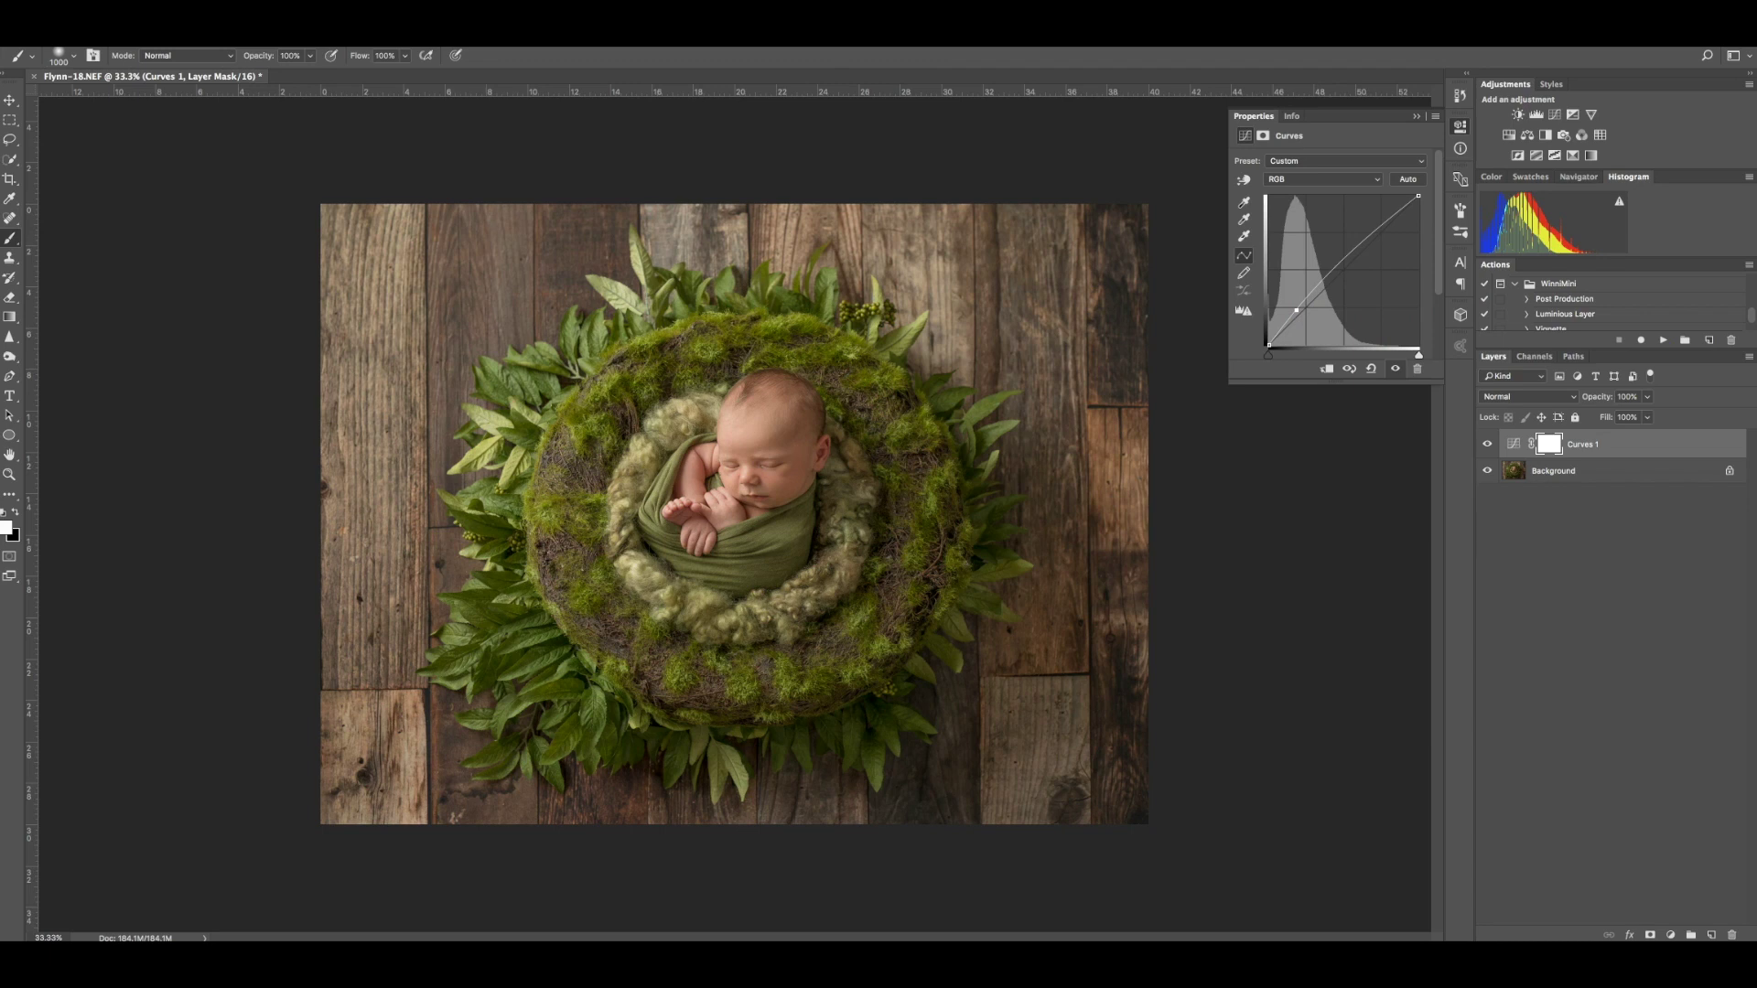
key(ctrl+i)
Step: Brighten the wreath's right and lower-right leaves and nearby planks by painting the mask with an enlarged brush, and merge the layer down
key(bracketright)
key(bracketright)
key(bracketright)
key(bracketright)
key(bracketright)
click(1043, 539)
mouse_move(1044, 540)
mouse_down()
mouse_move(1040, 605)
mouse_move(993, 691)
mouse_move(904, 771)
mouse_move(1081, 788)
mouse_move(1097, 719)
mouse_move(809, 750)
mouse_move(922, 742)
mouse_up()
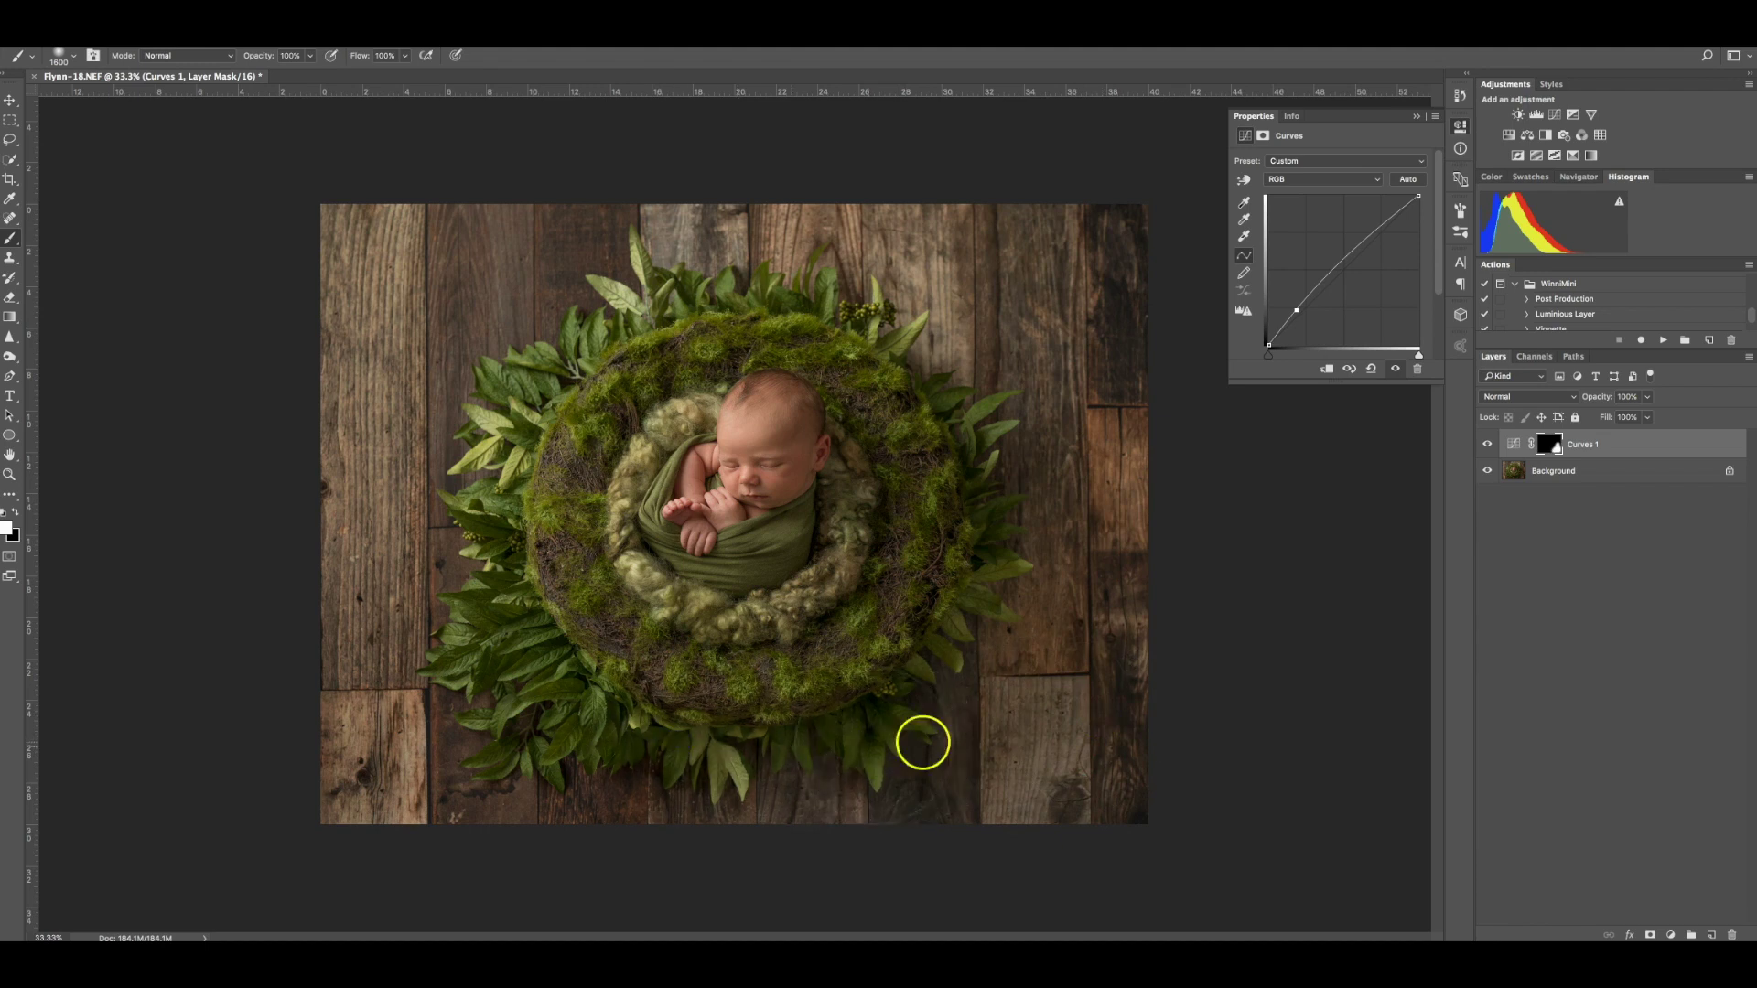
drag(1131, 316, 1137, 249)
mouse_move(1033, 558)
mouse_down()
mouse_move(981, 443)
mouse_move(1020, 657)
mouse_move(1200, 781)
mouse_move(928, 745)
mouse_move(980, 687)
mouse_up()
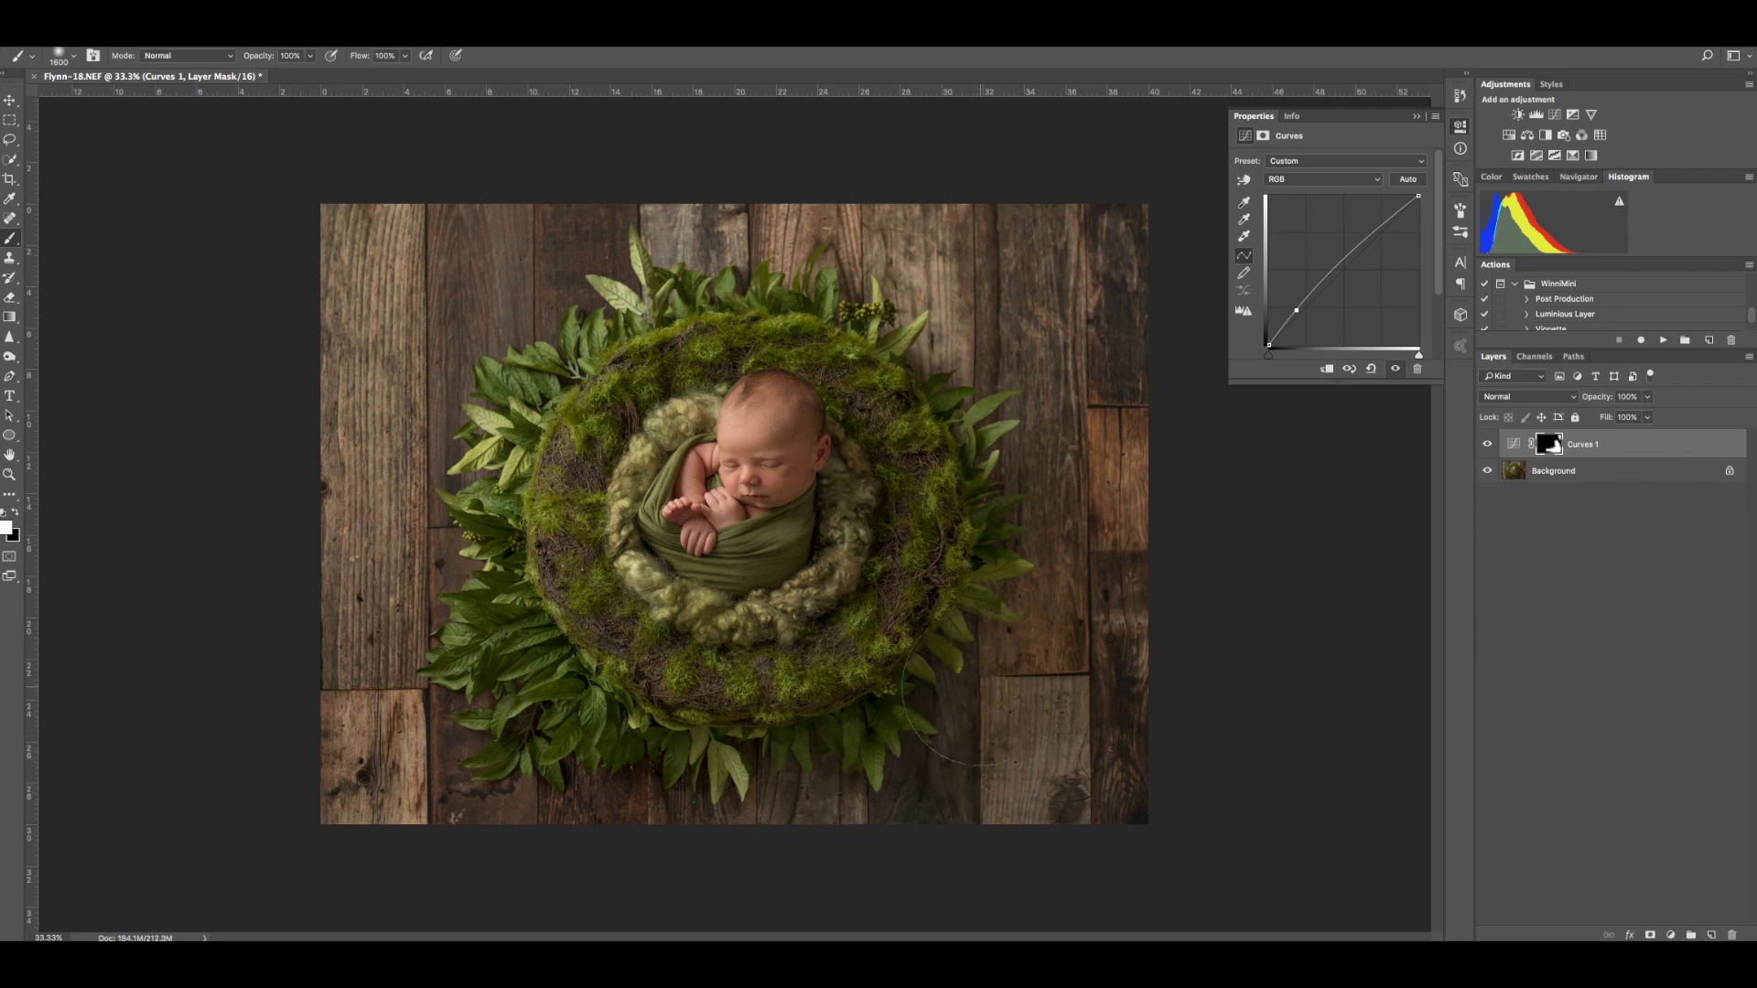
key(super+e)
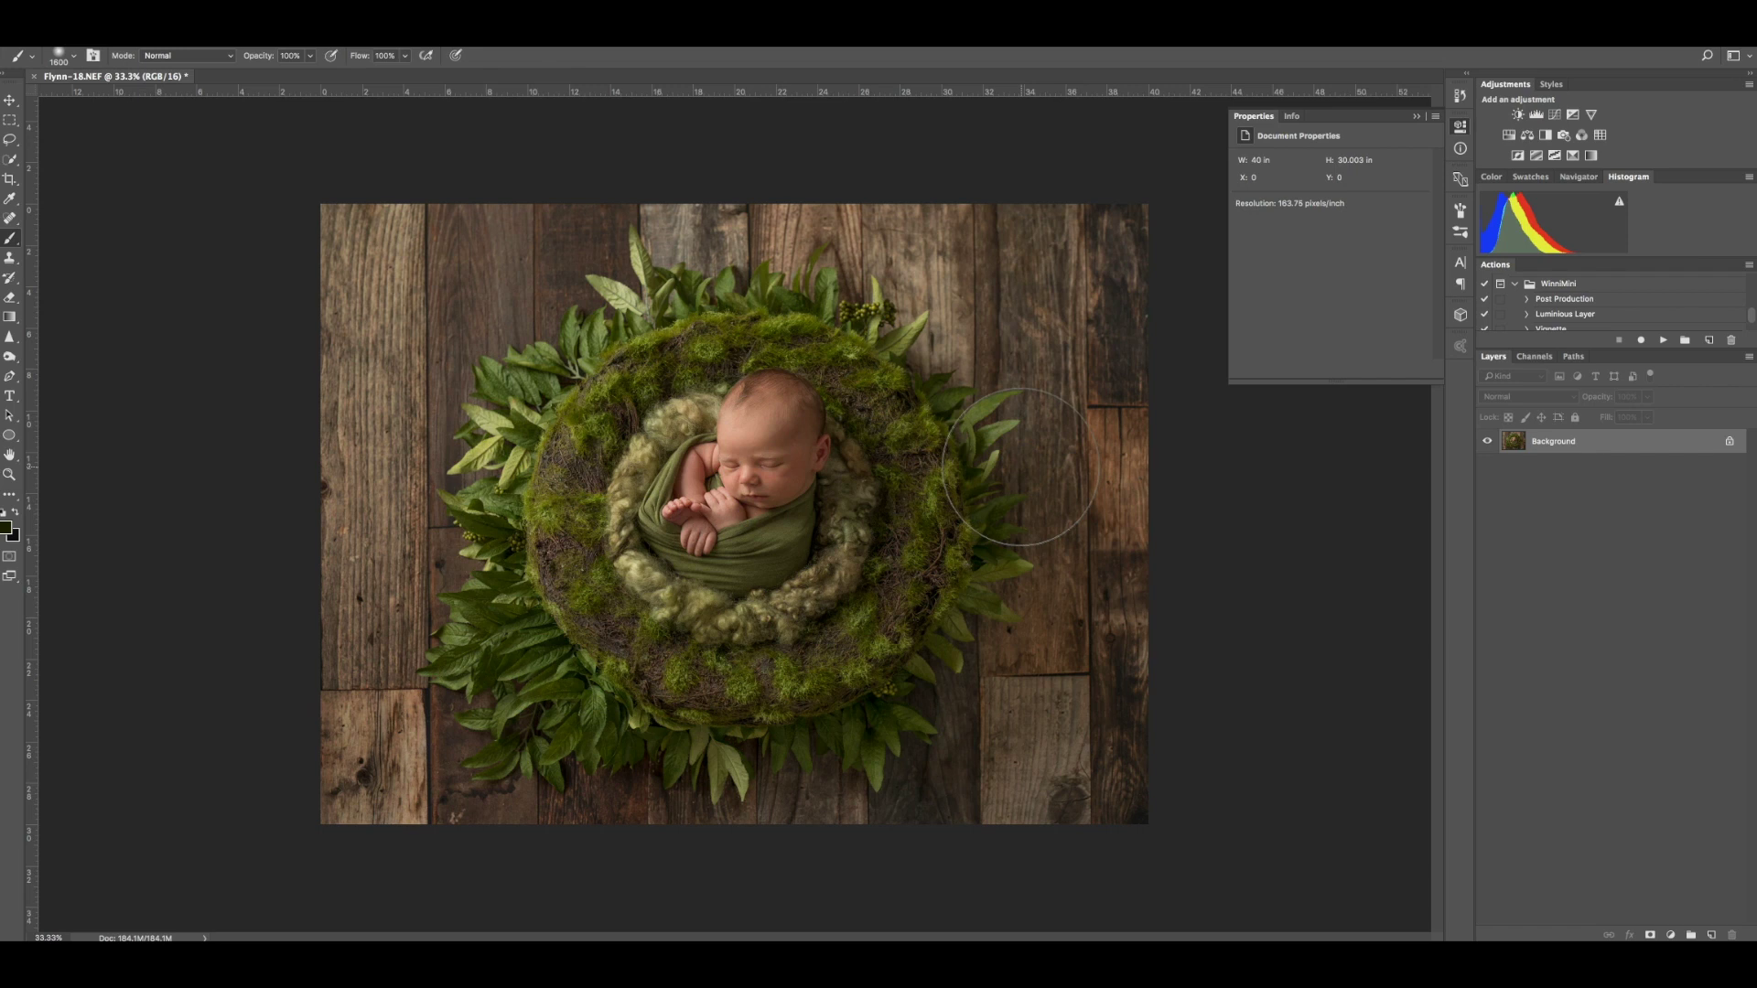
Step: Choose the Spot Healing Brush and duplicate the background onto a new layer for retouching at 100% zoom
click(13, 219)
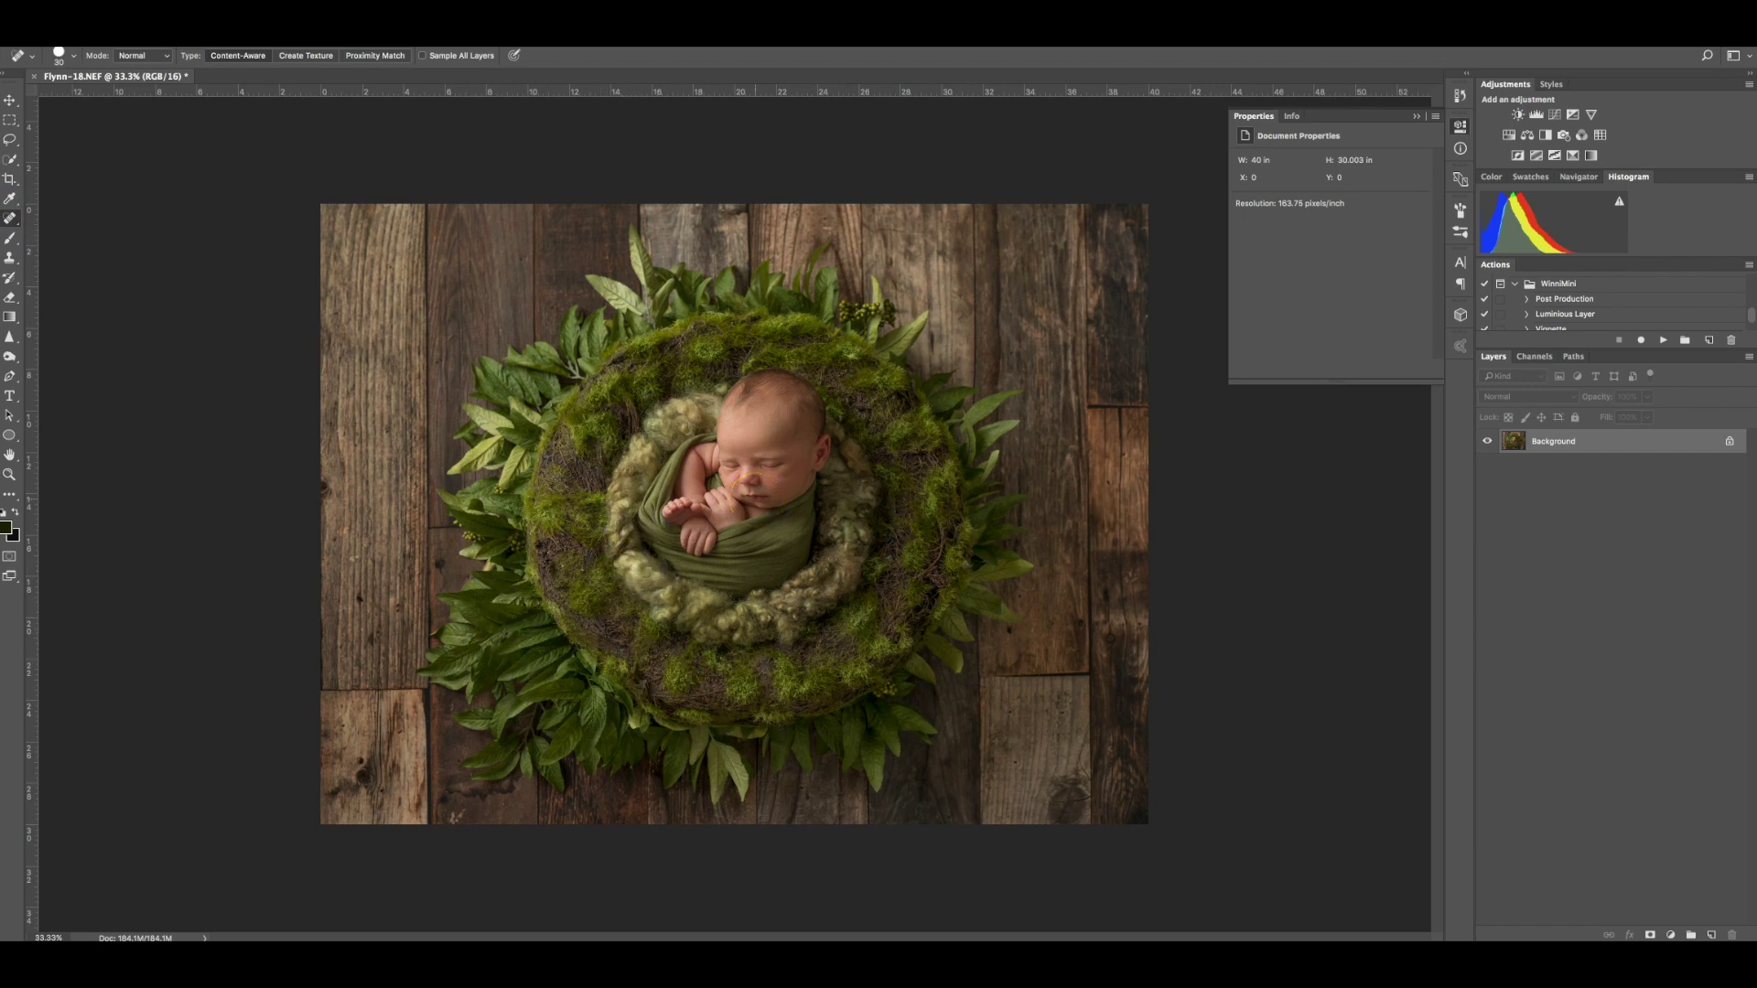
key(ctrl+plus)
key(ctrl+plus)
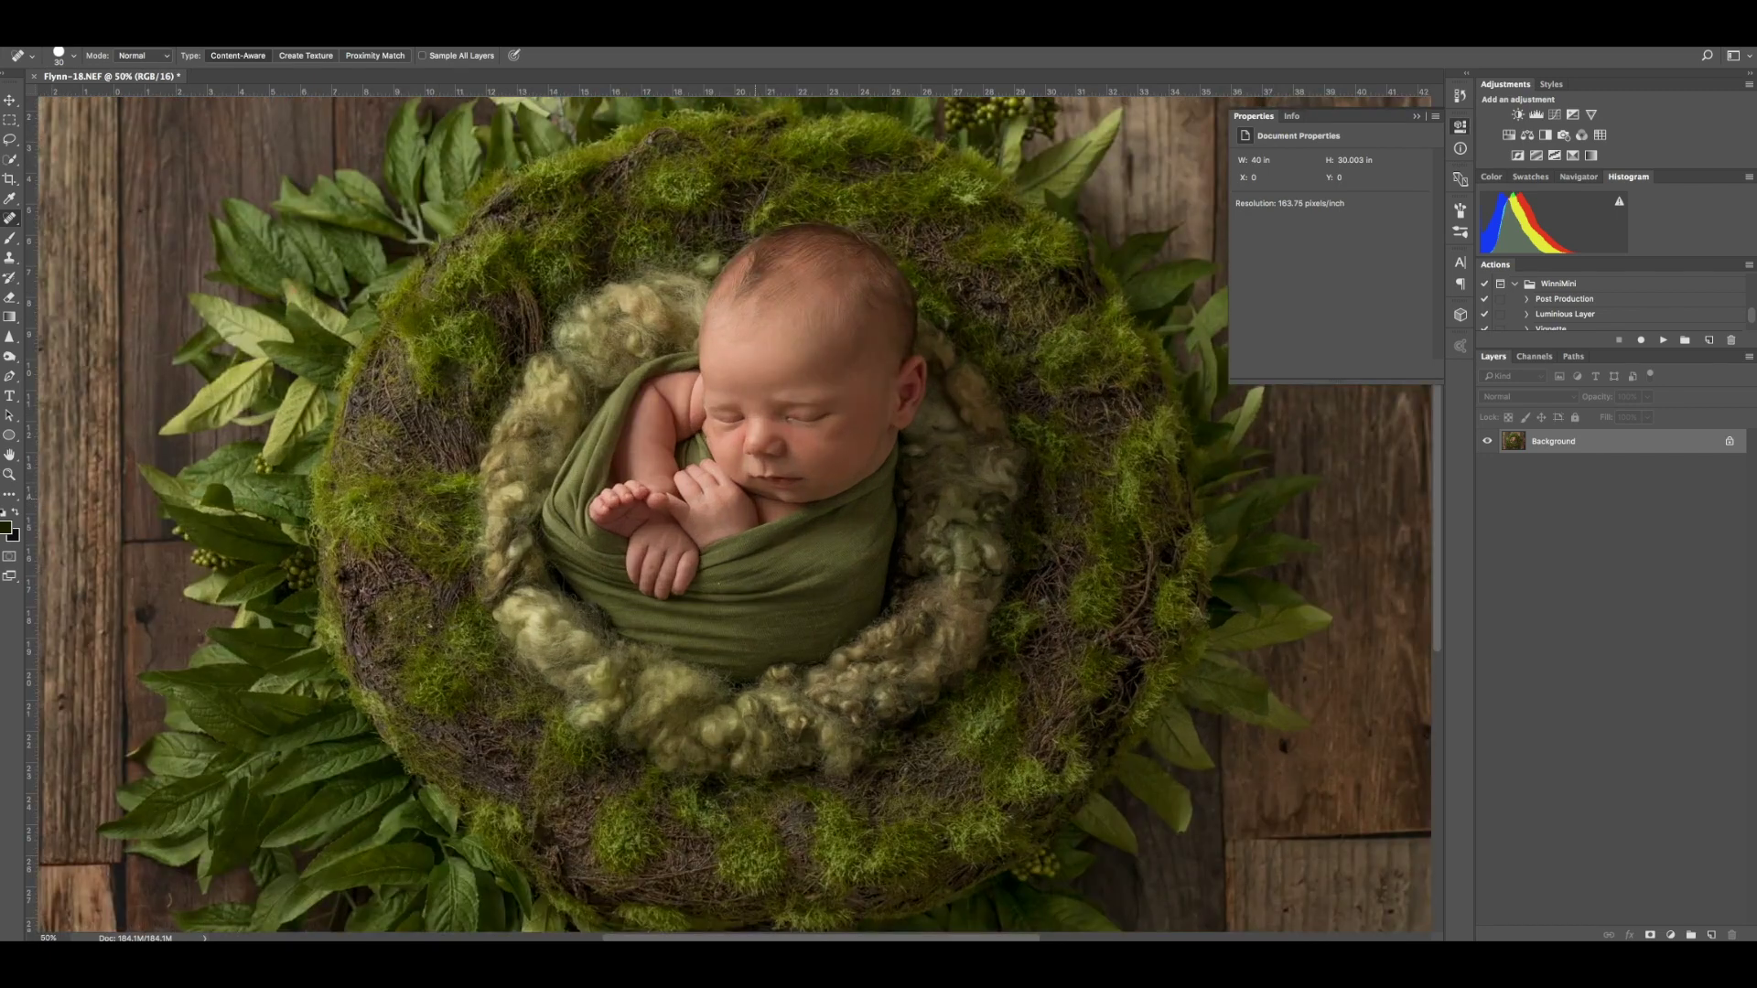
key(ctrl+plus)
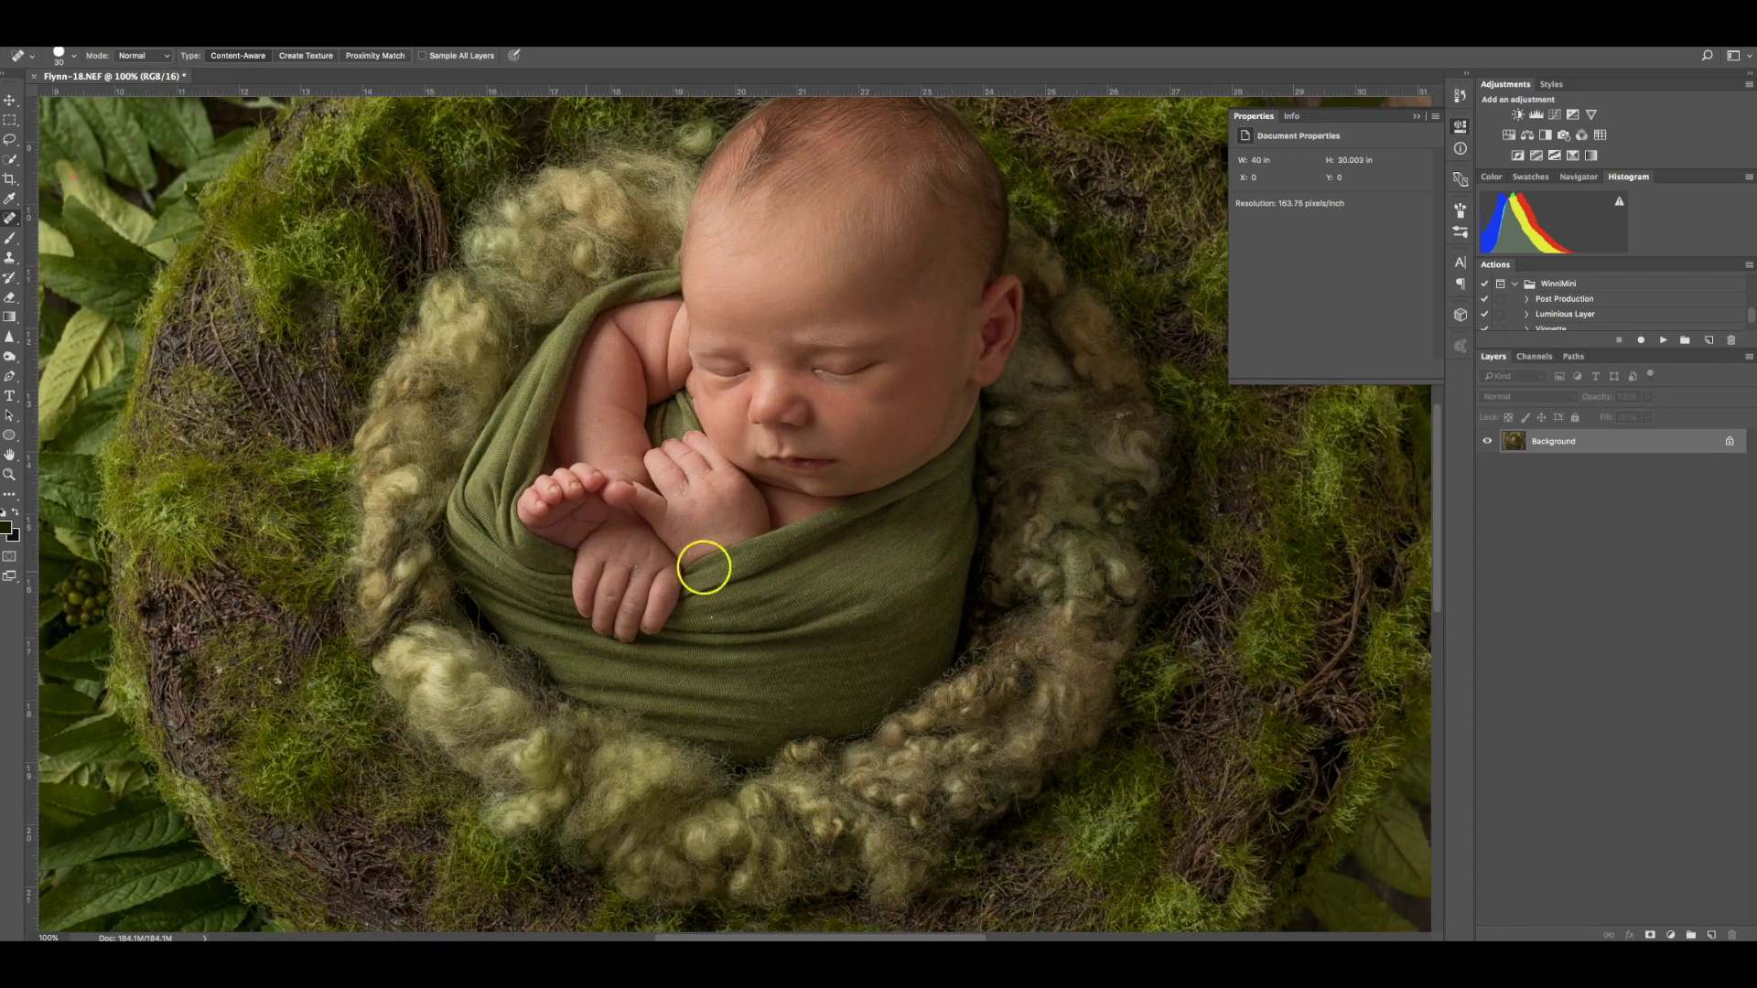
click(704, 620)
right_click(12, 220)
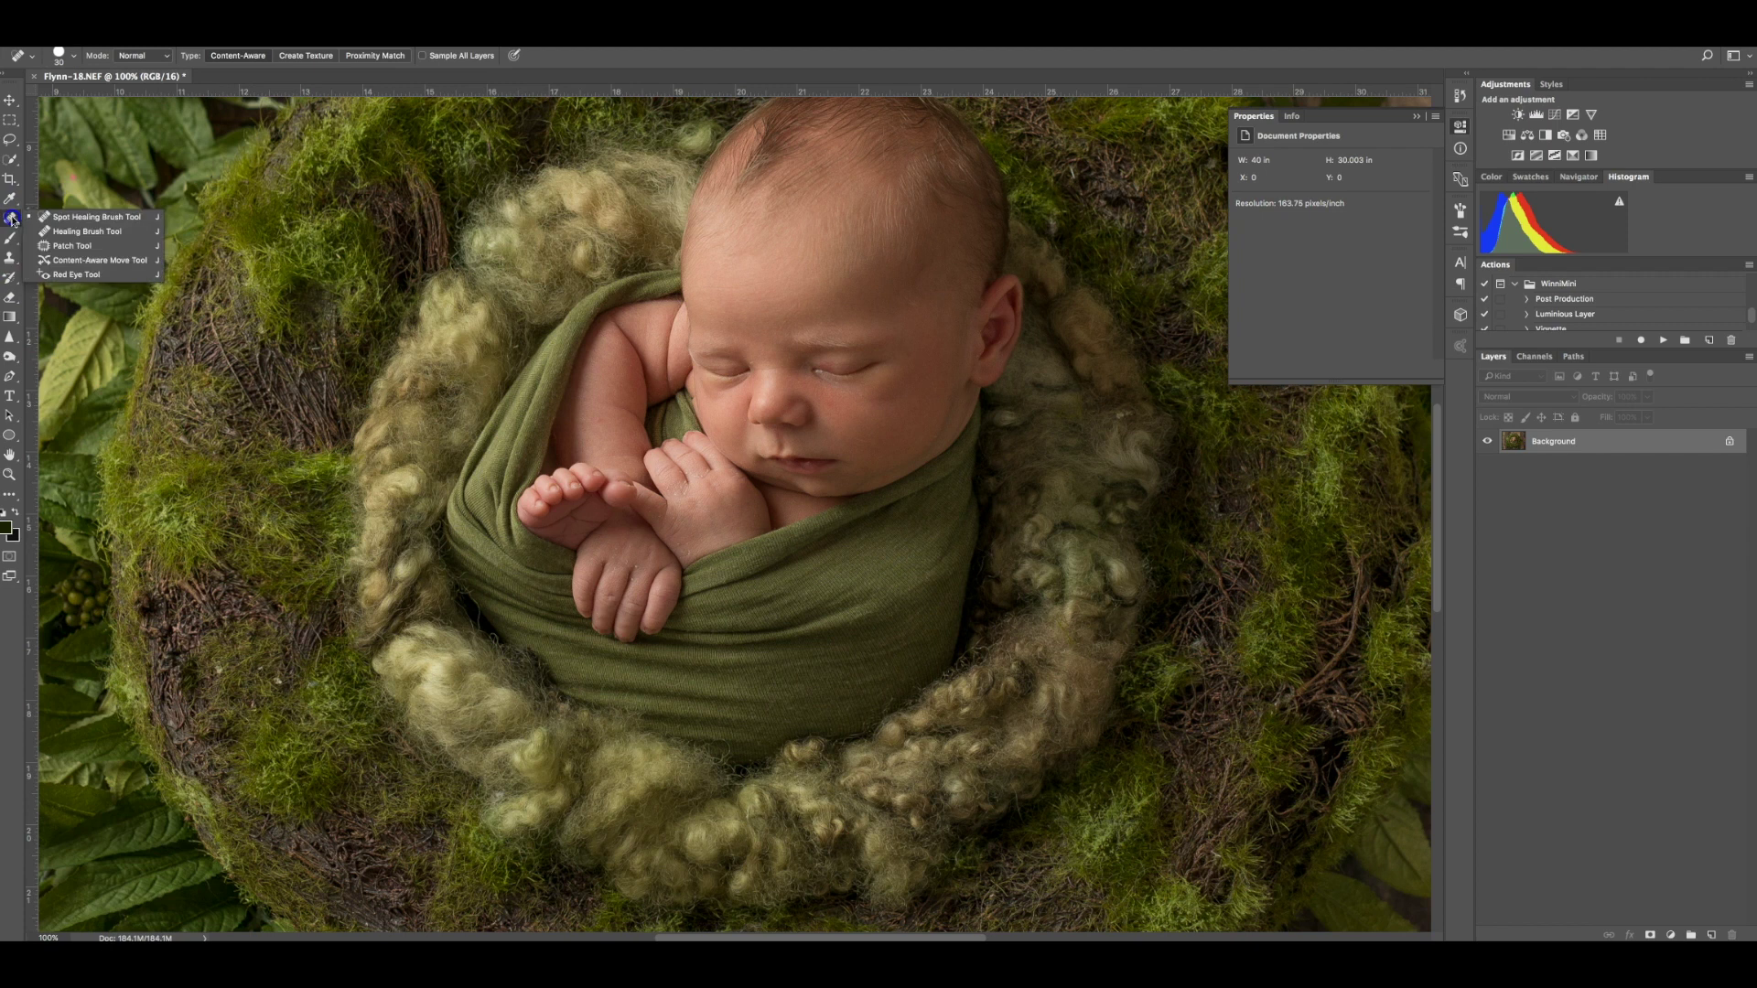
click(111, 217)
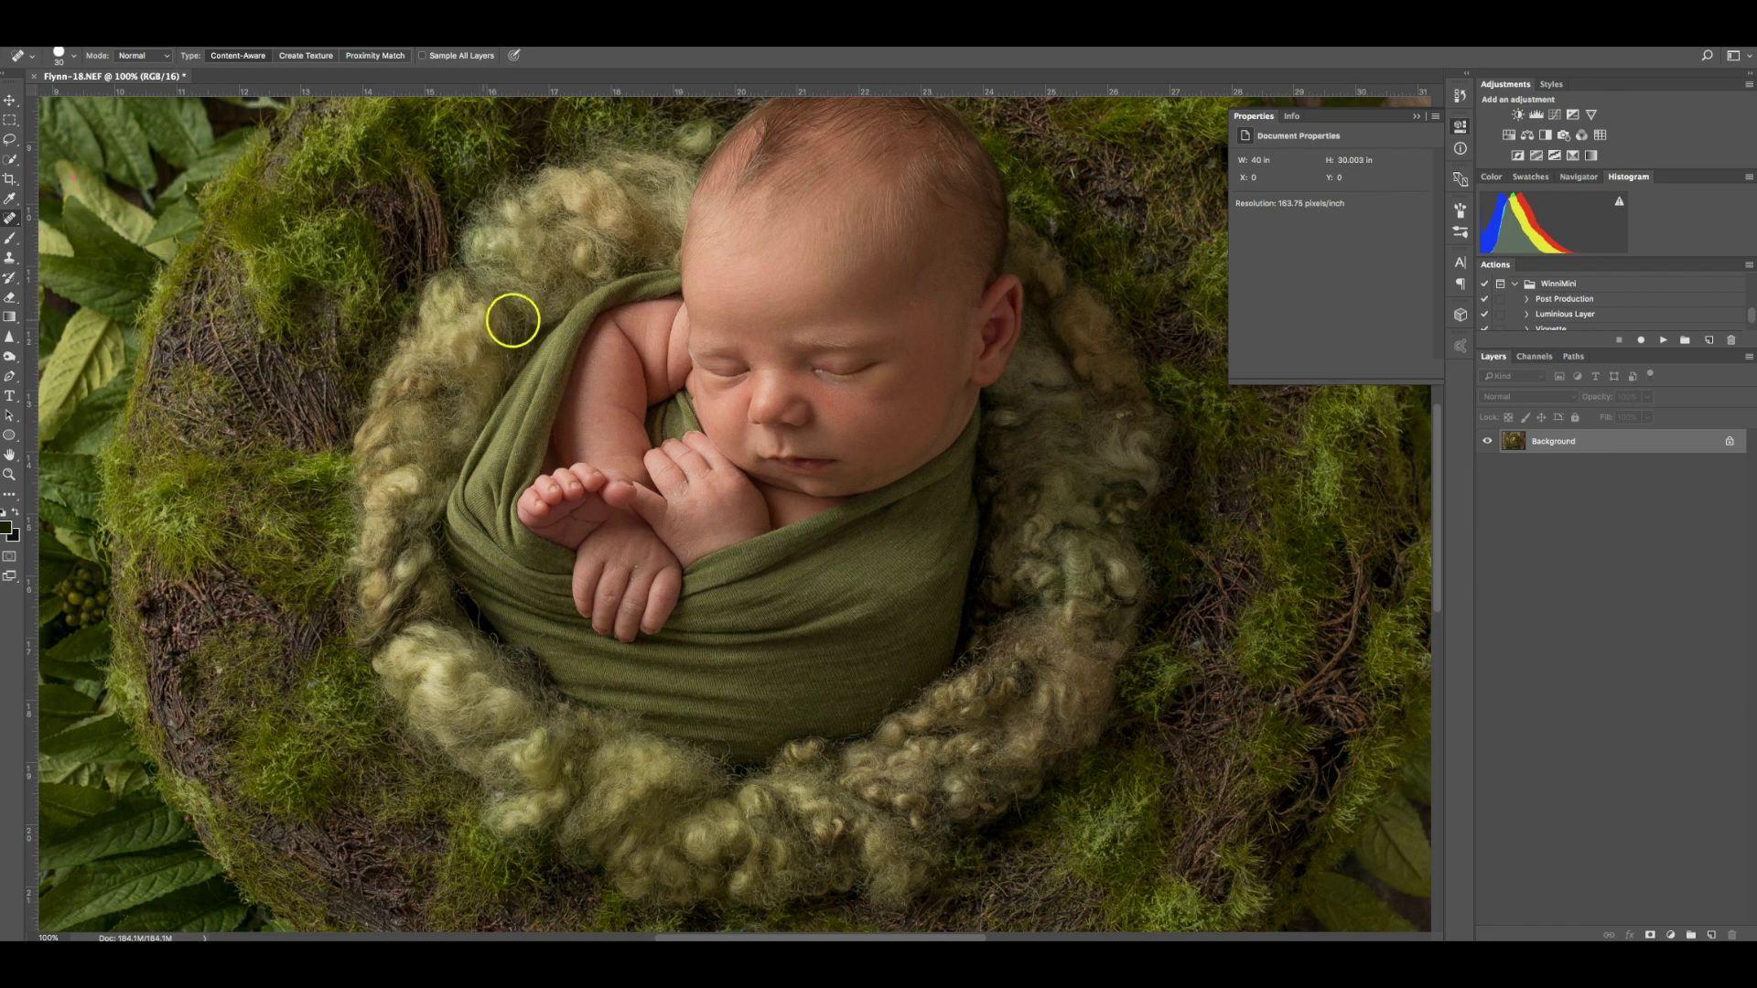
click(1196, 645)
click(708, 523)
key(ctrl+j)
Step: Heal stray marks on the moss wreath's upper rim and on the bare patch along its left side
drag(649, 493, 555, 499)
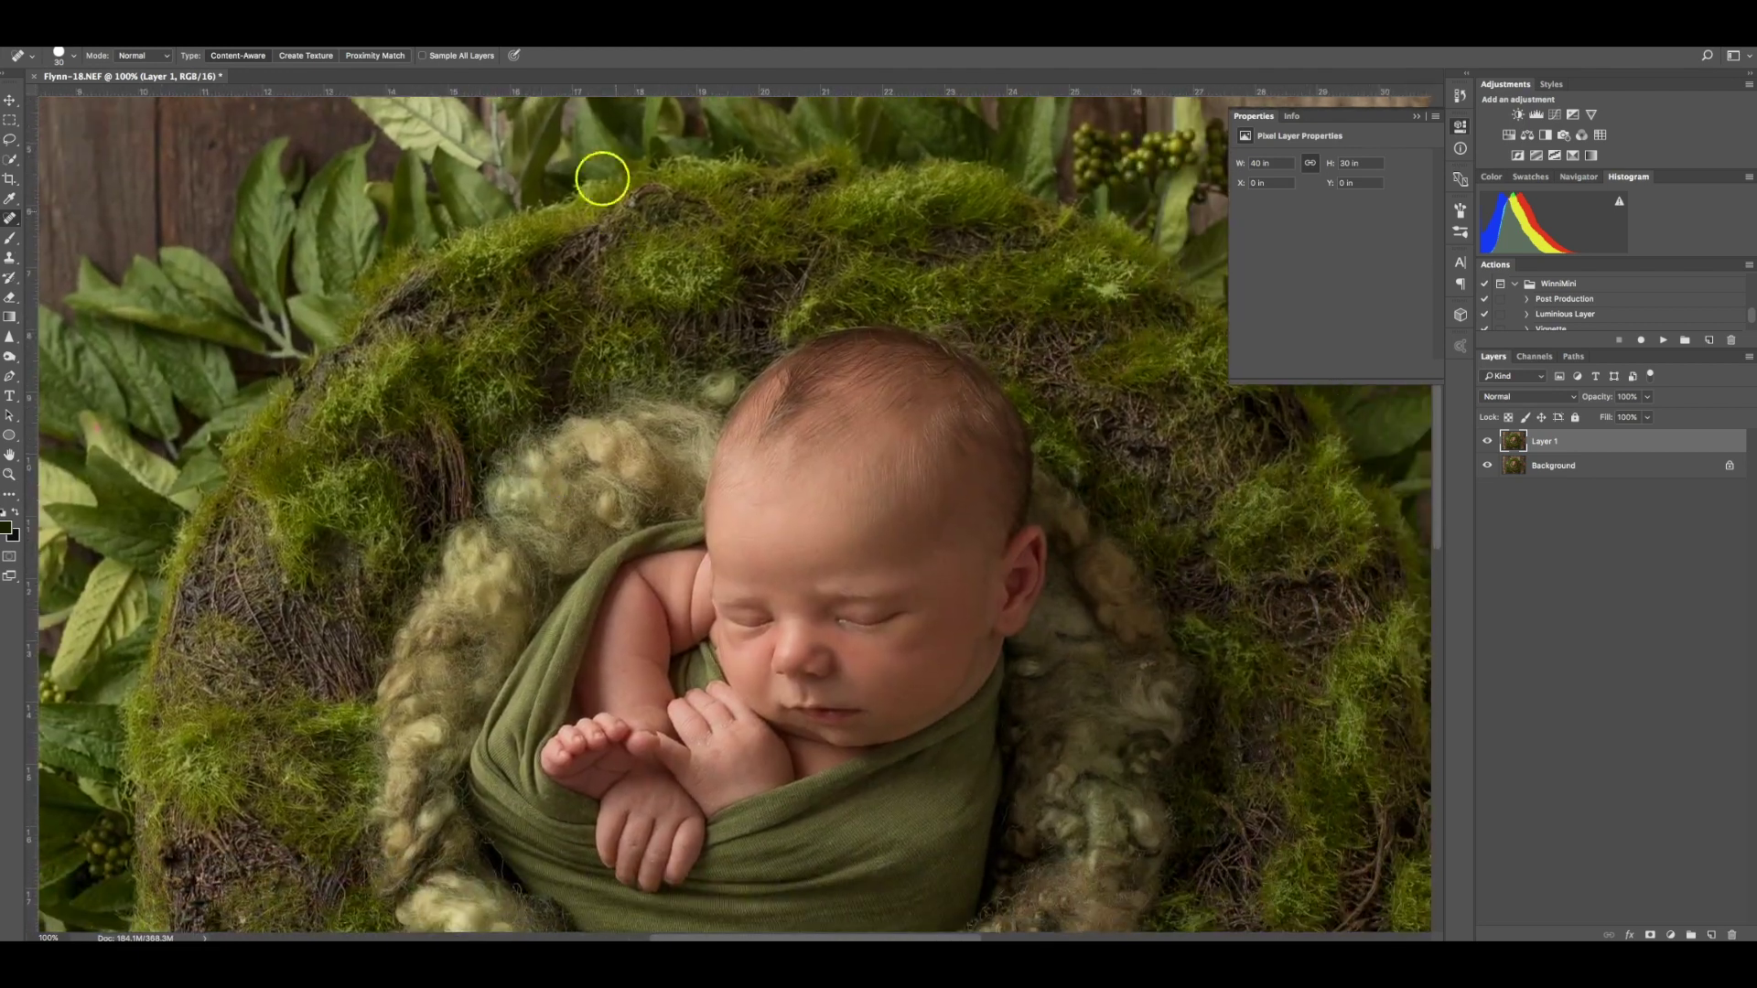
click(631, 206)
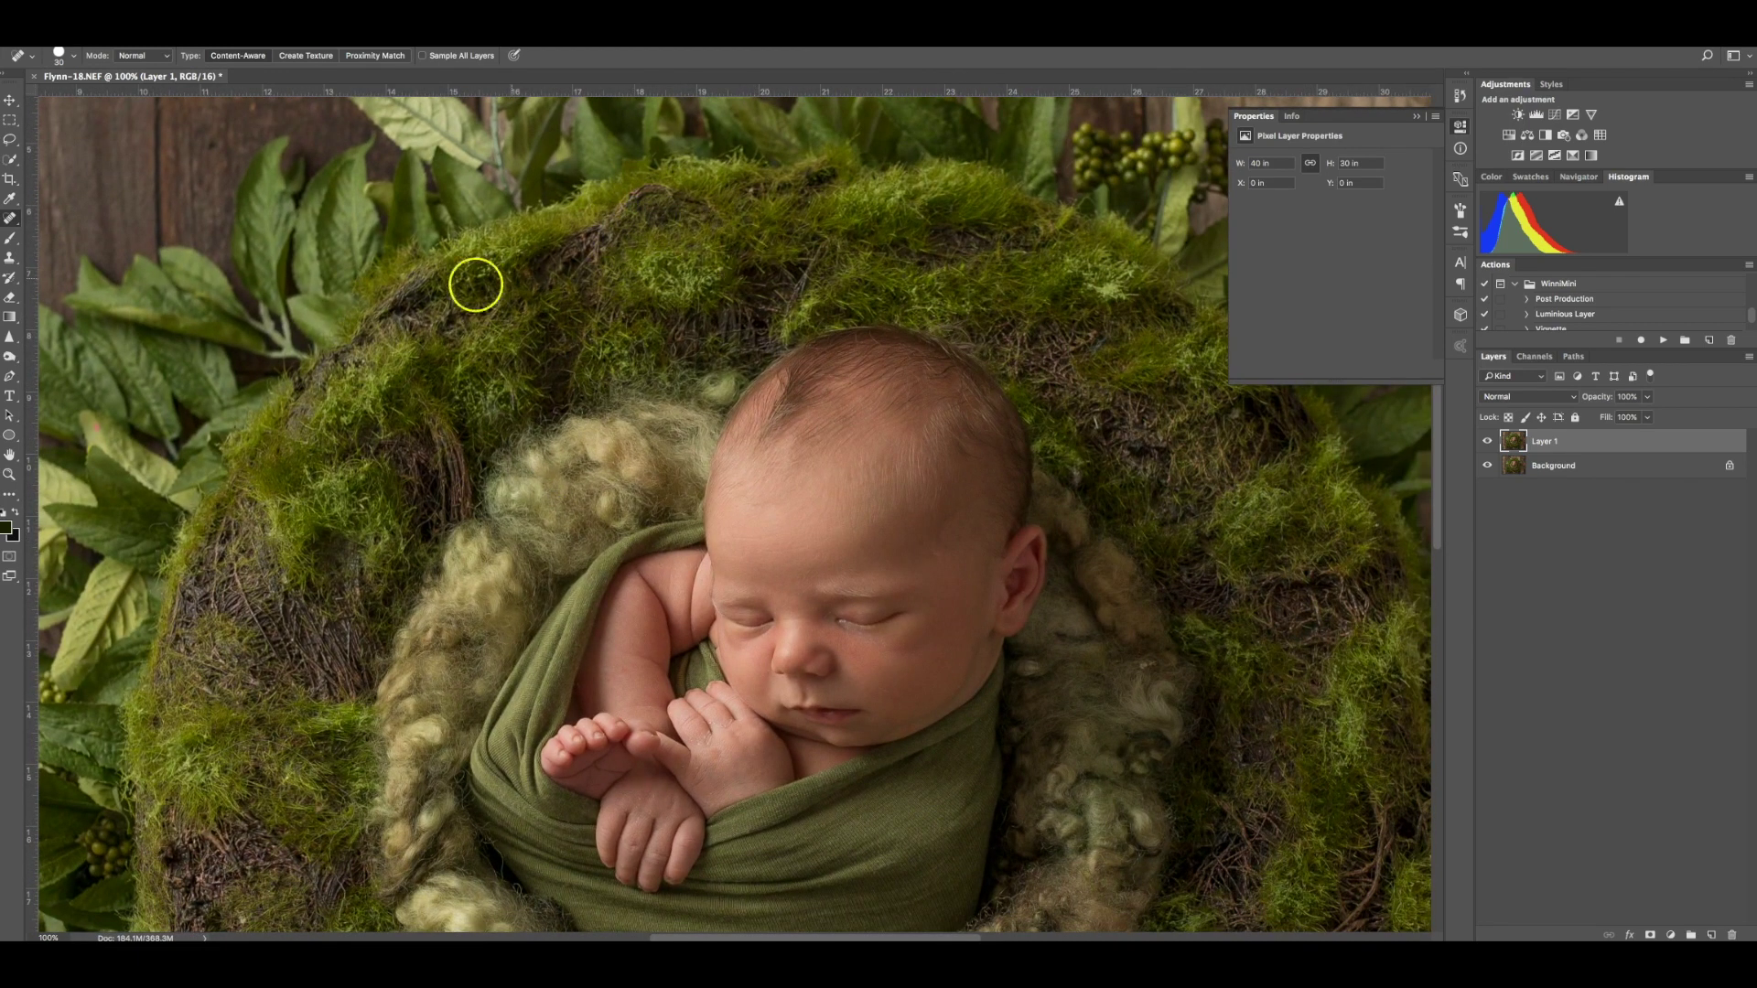
drag(289, 322, 621, 326)
scroll(620, 326, down, 10)
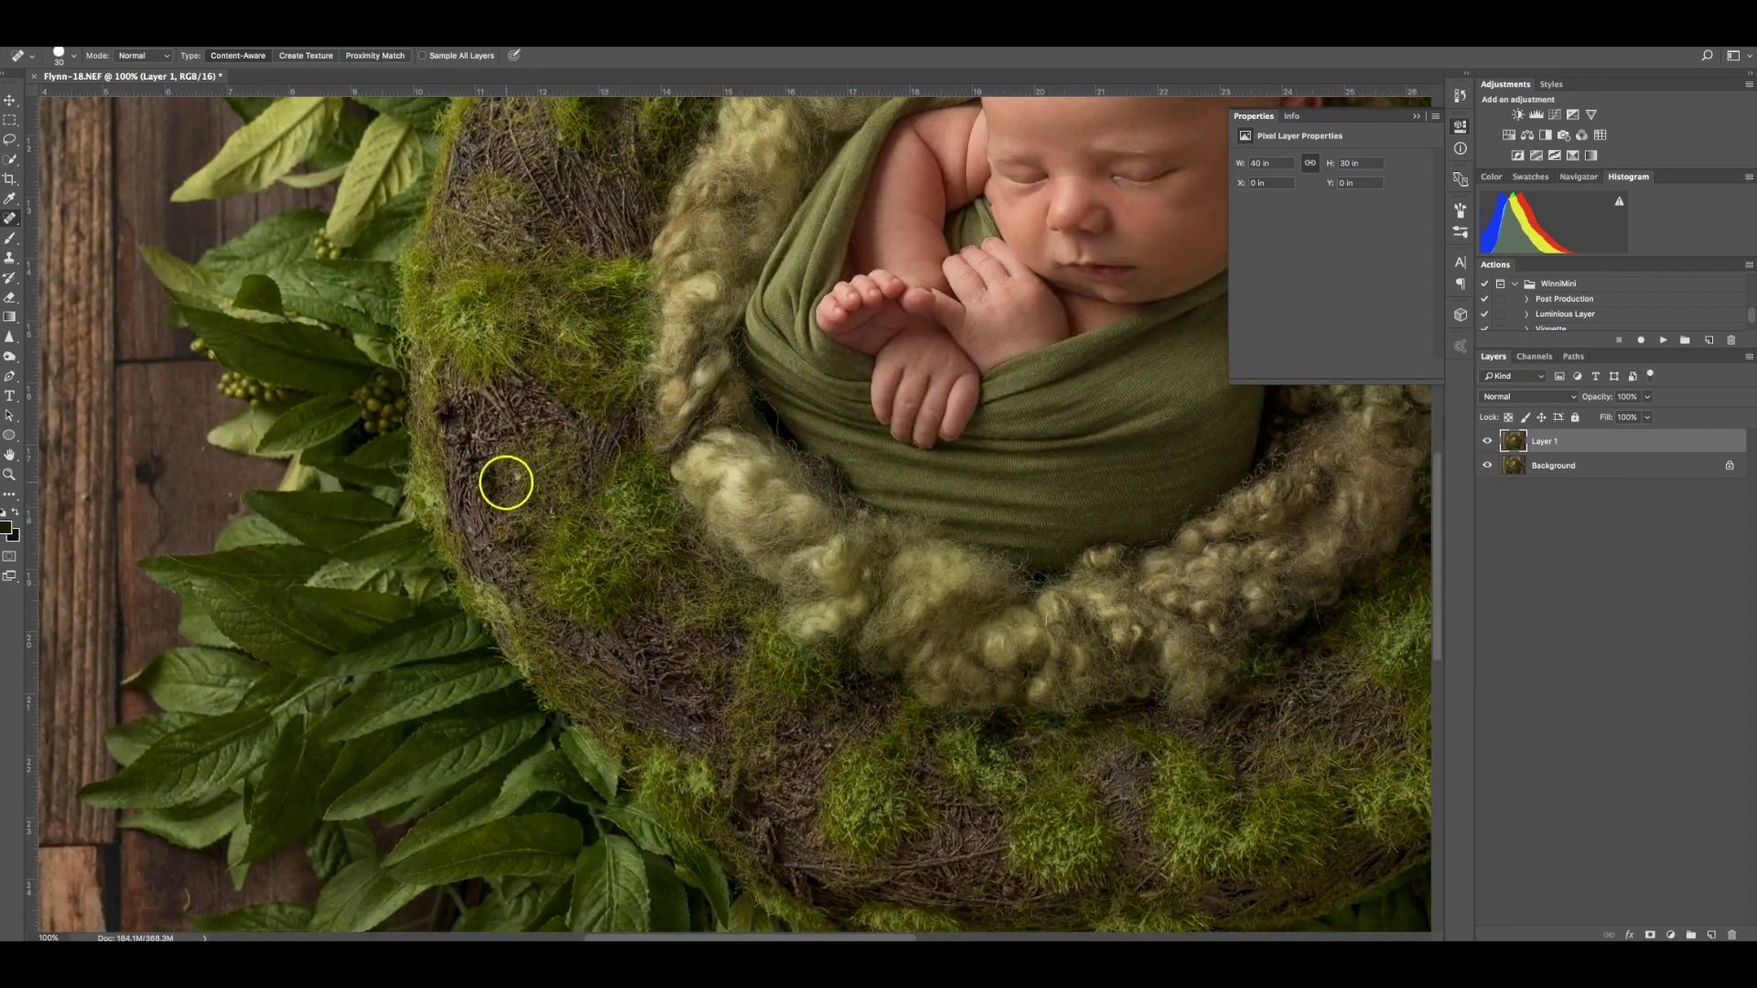
click(518, 475)
Step: Heal the marks on the dark plank below the leaves in the photo's lower-left corner
drag(521, 615, 449, 407)
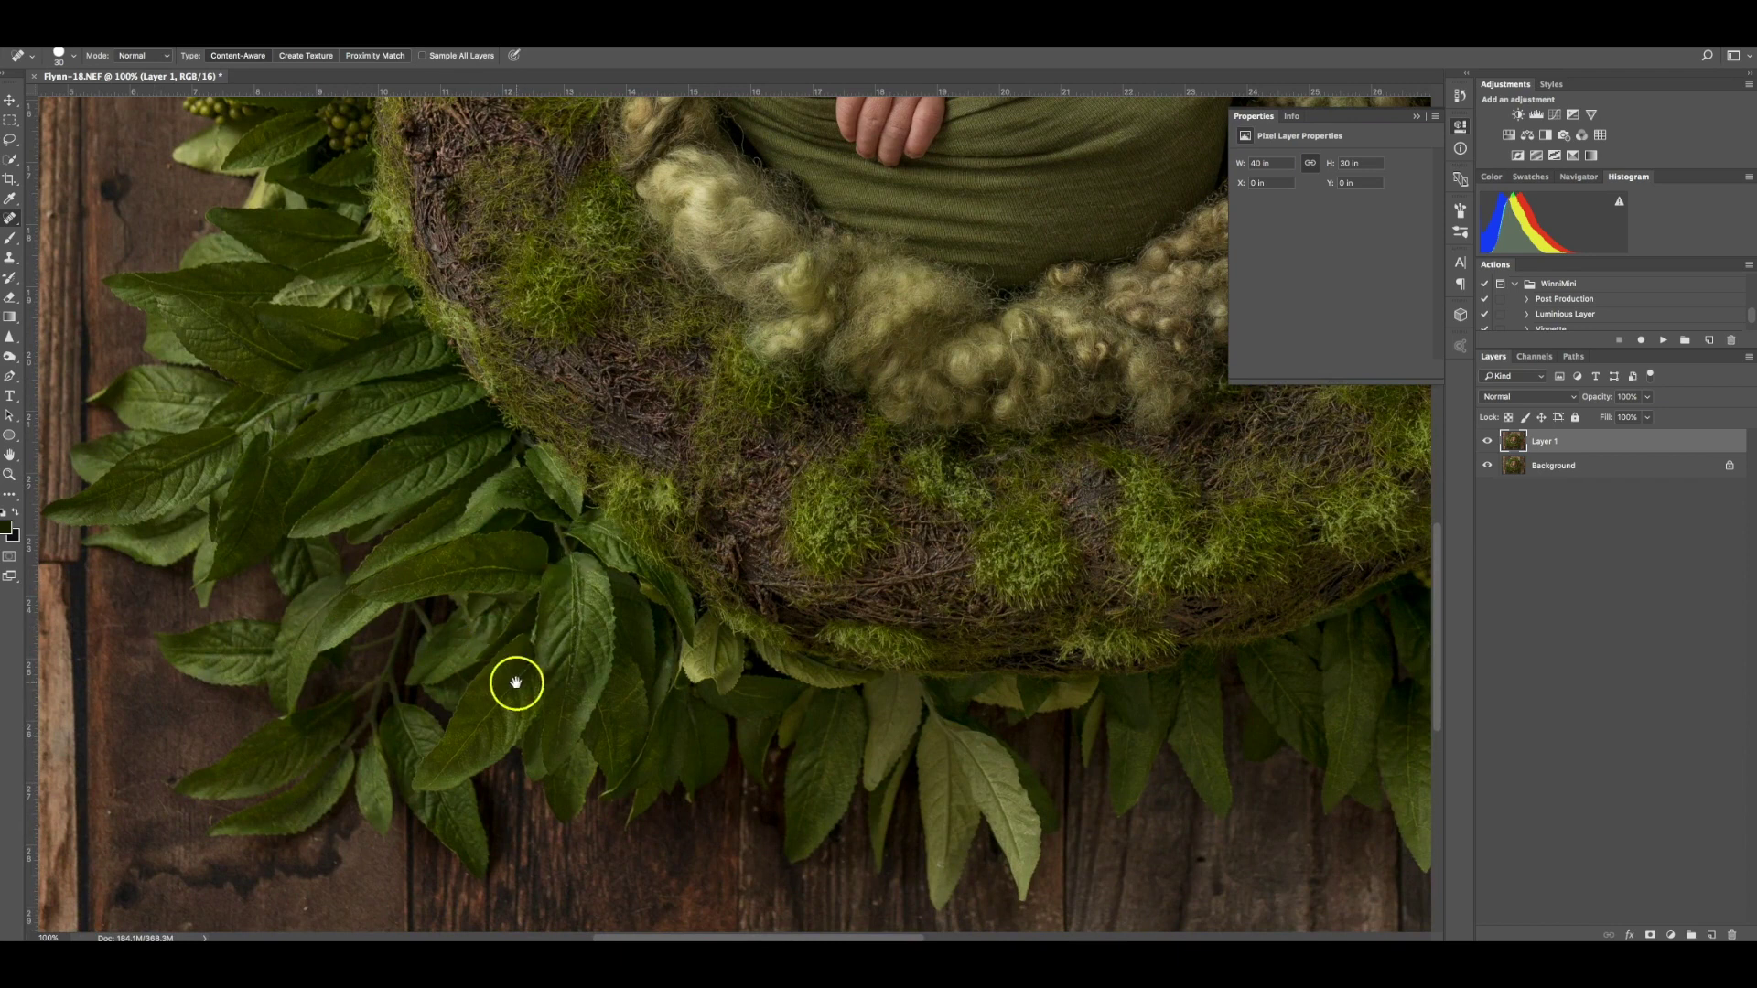
drag(513, 678, 546, 470)
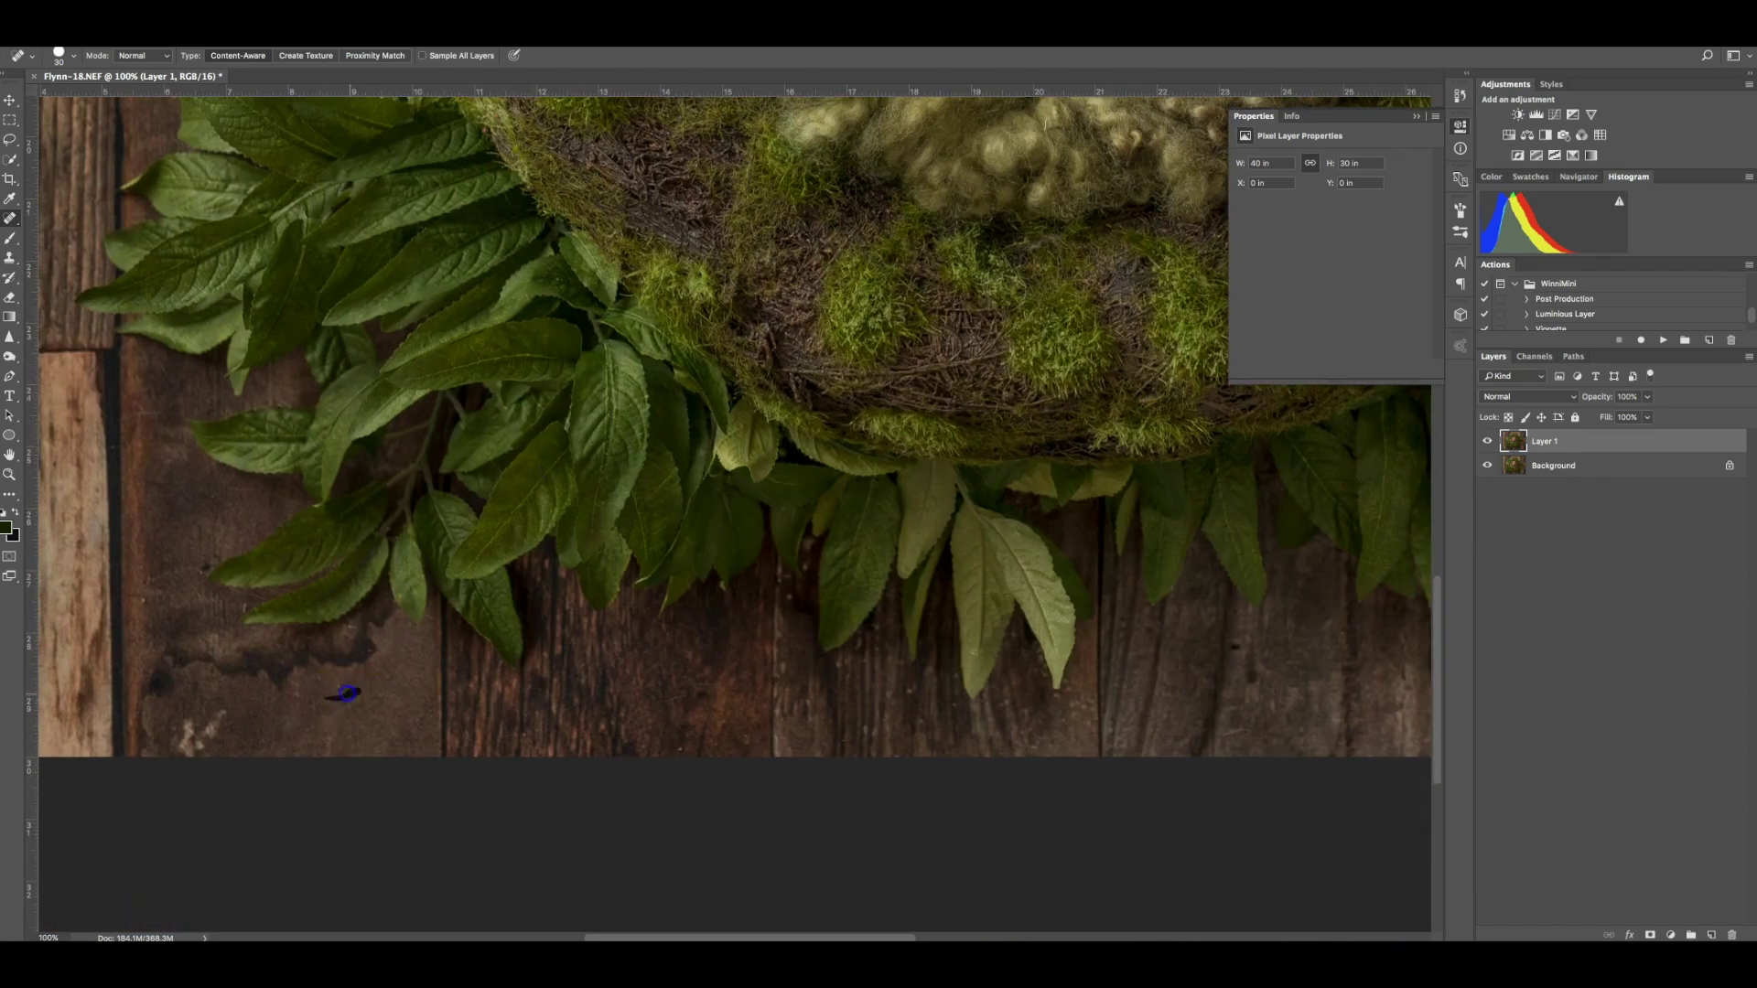
click(165, 613)
Step: Heal the distracting patches in the lower-right part of the moss wreath, just below the wool ring
mouse_move(701, 376)
mouse_down()
mouse_move(224, 513)
mouse_move(137, 567)
mouse_up()
drag(721, 469, 720, 450)
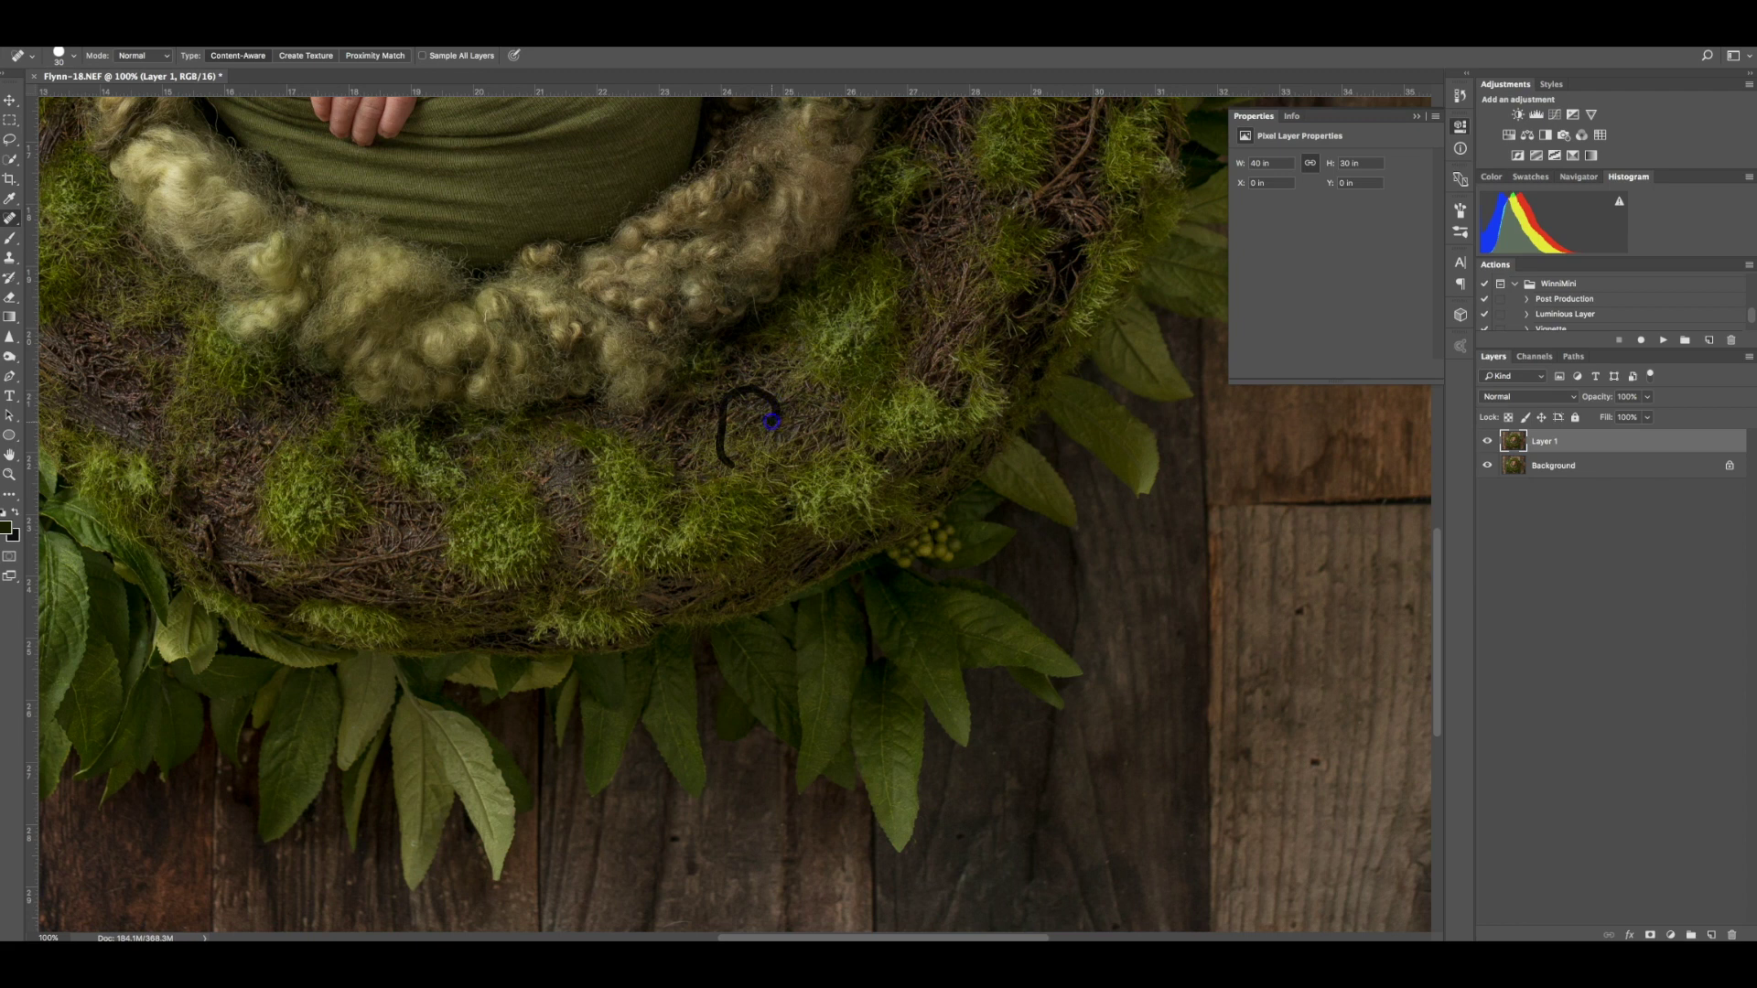
drag(773, 396, 775, 392)
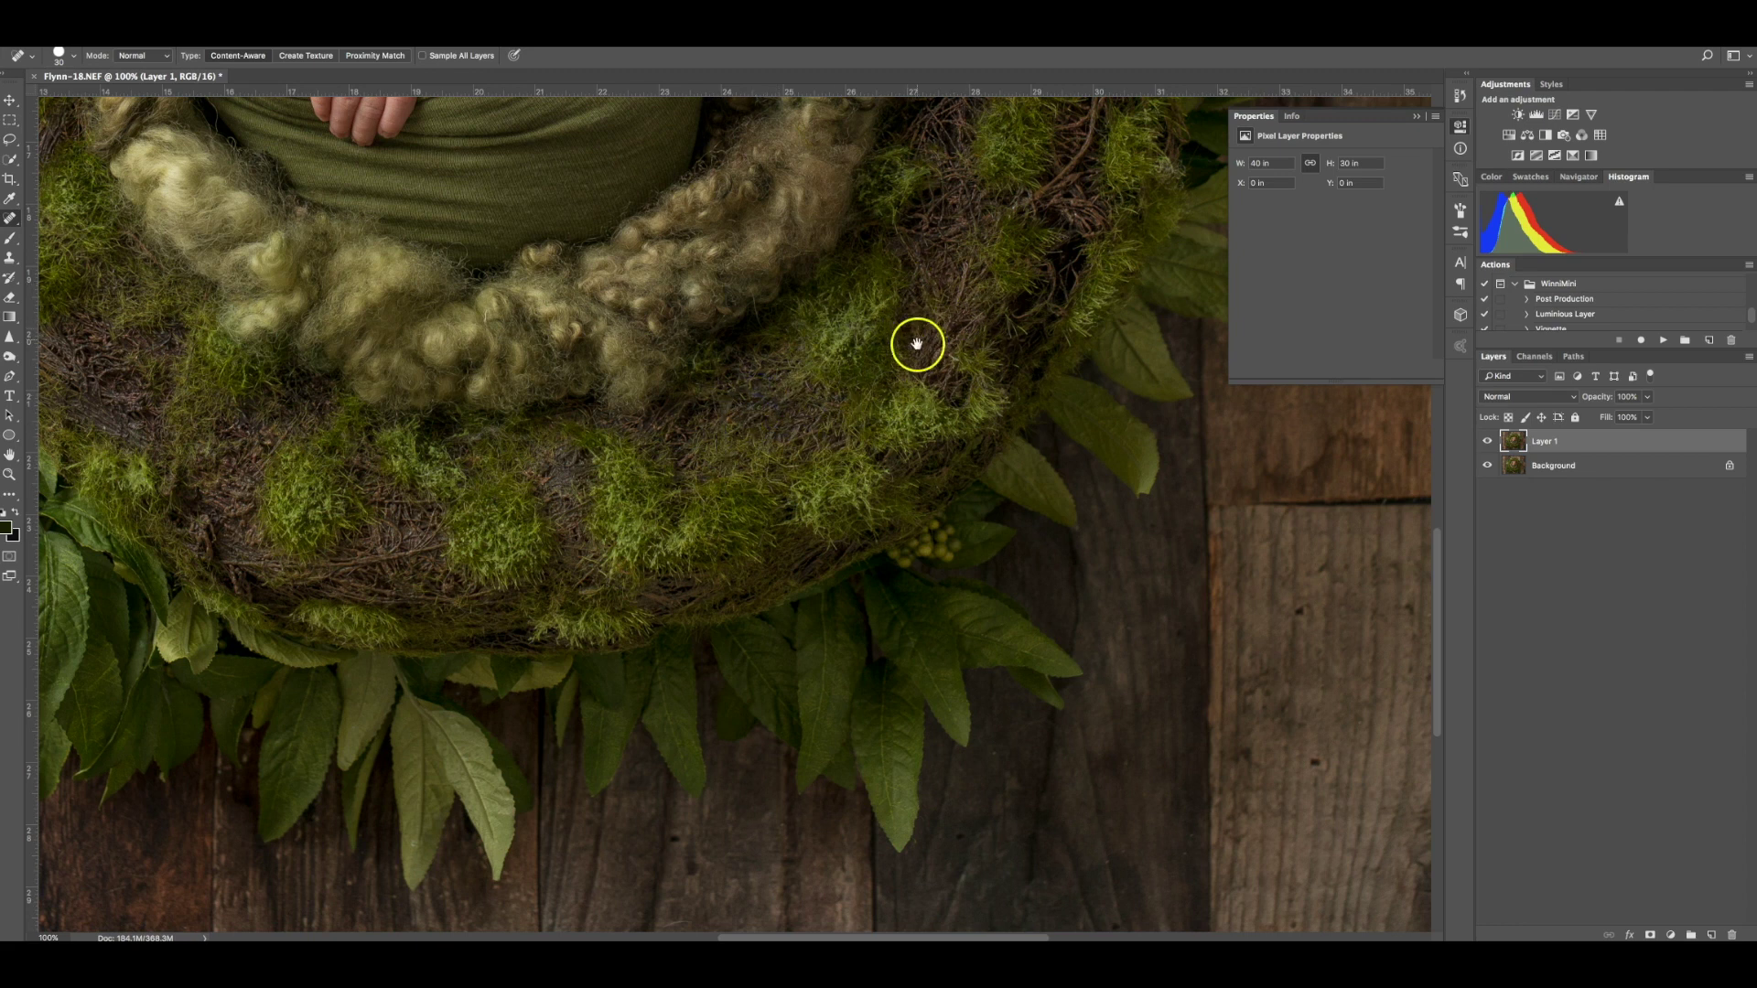
drag(913, 341, 811, 408)
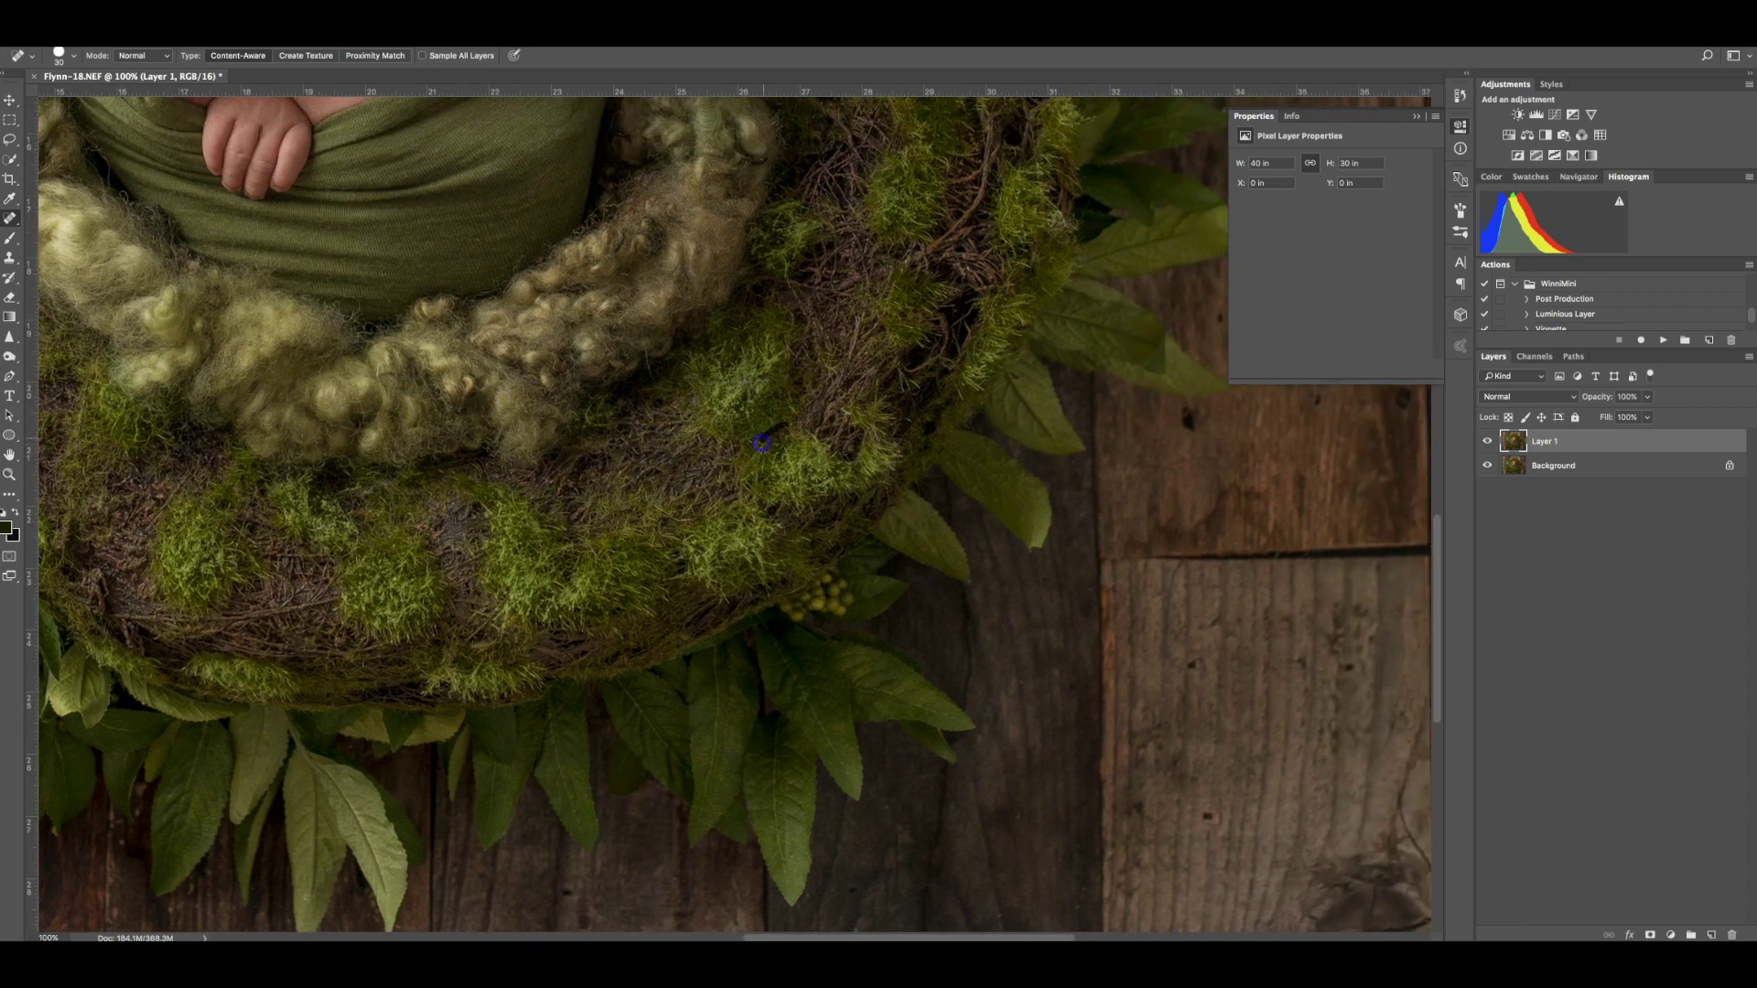
Step: Heal the dark spots on the wooden planks along the photo's right side
drag(1110, 522, 882, 589)
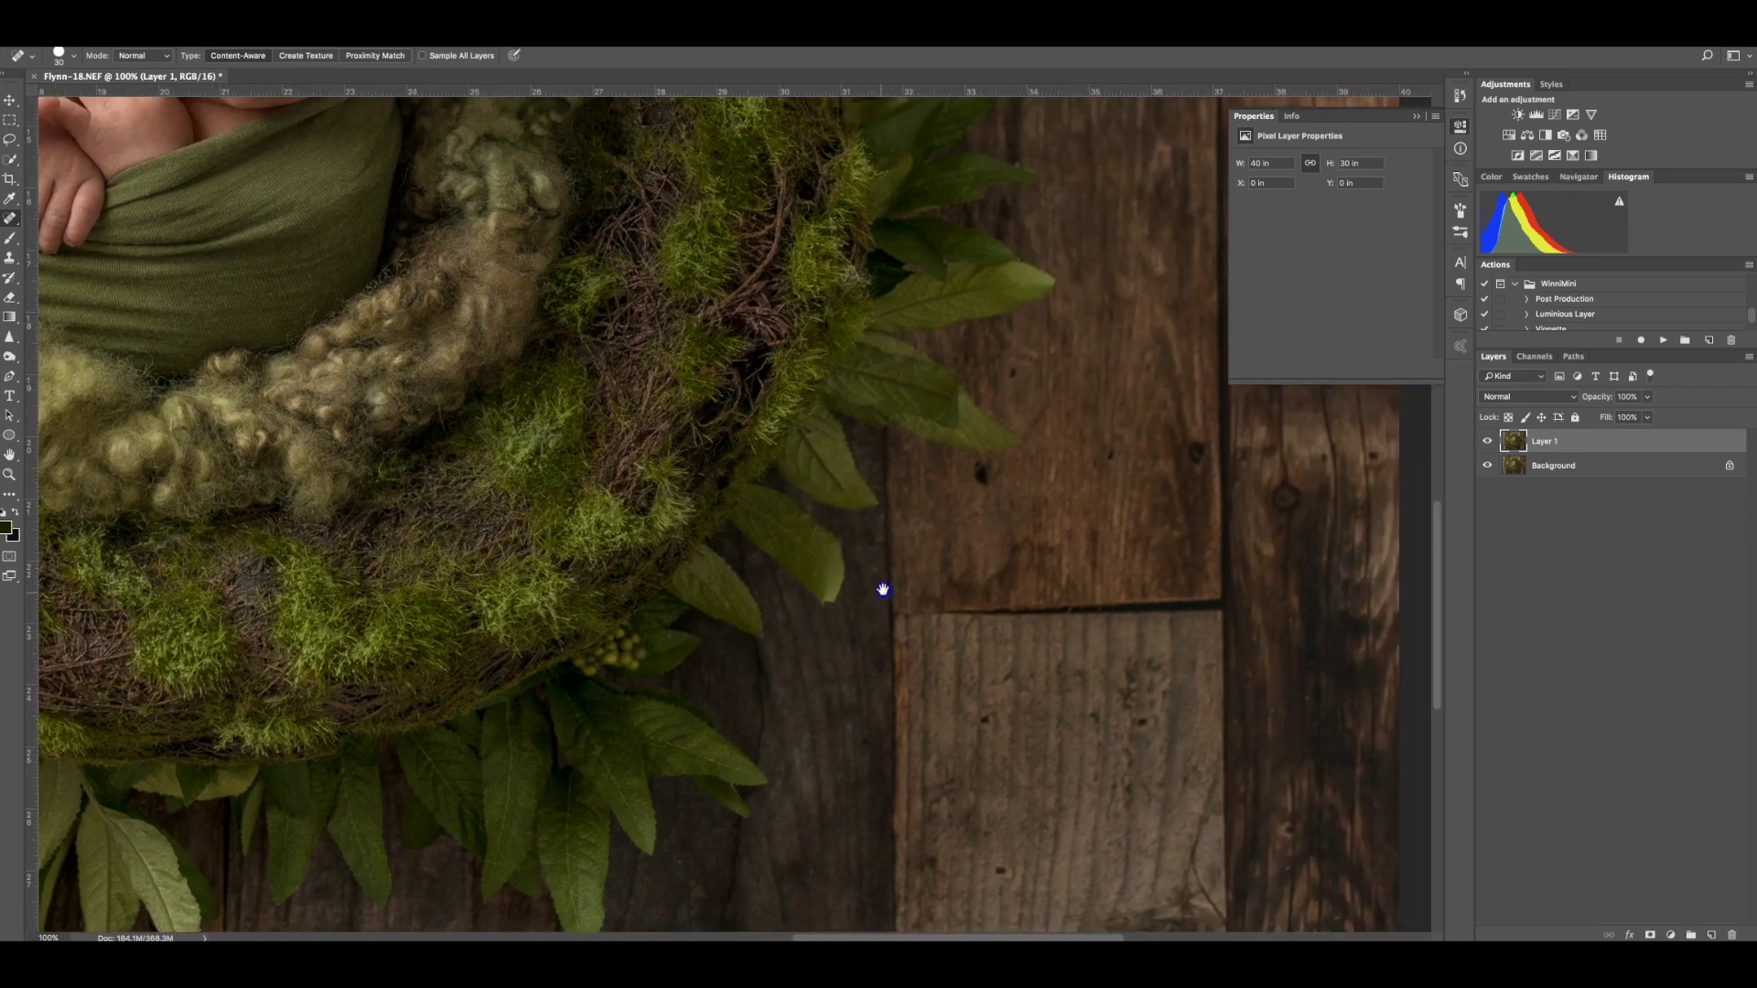
drag(938, 476, 776, 851)
click(1097, 682)
drag(1209, 394, 1209, 394)
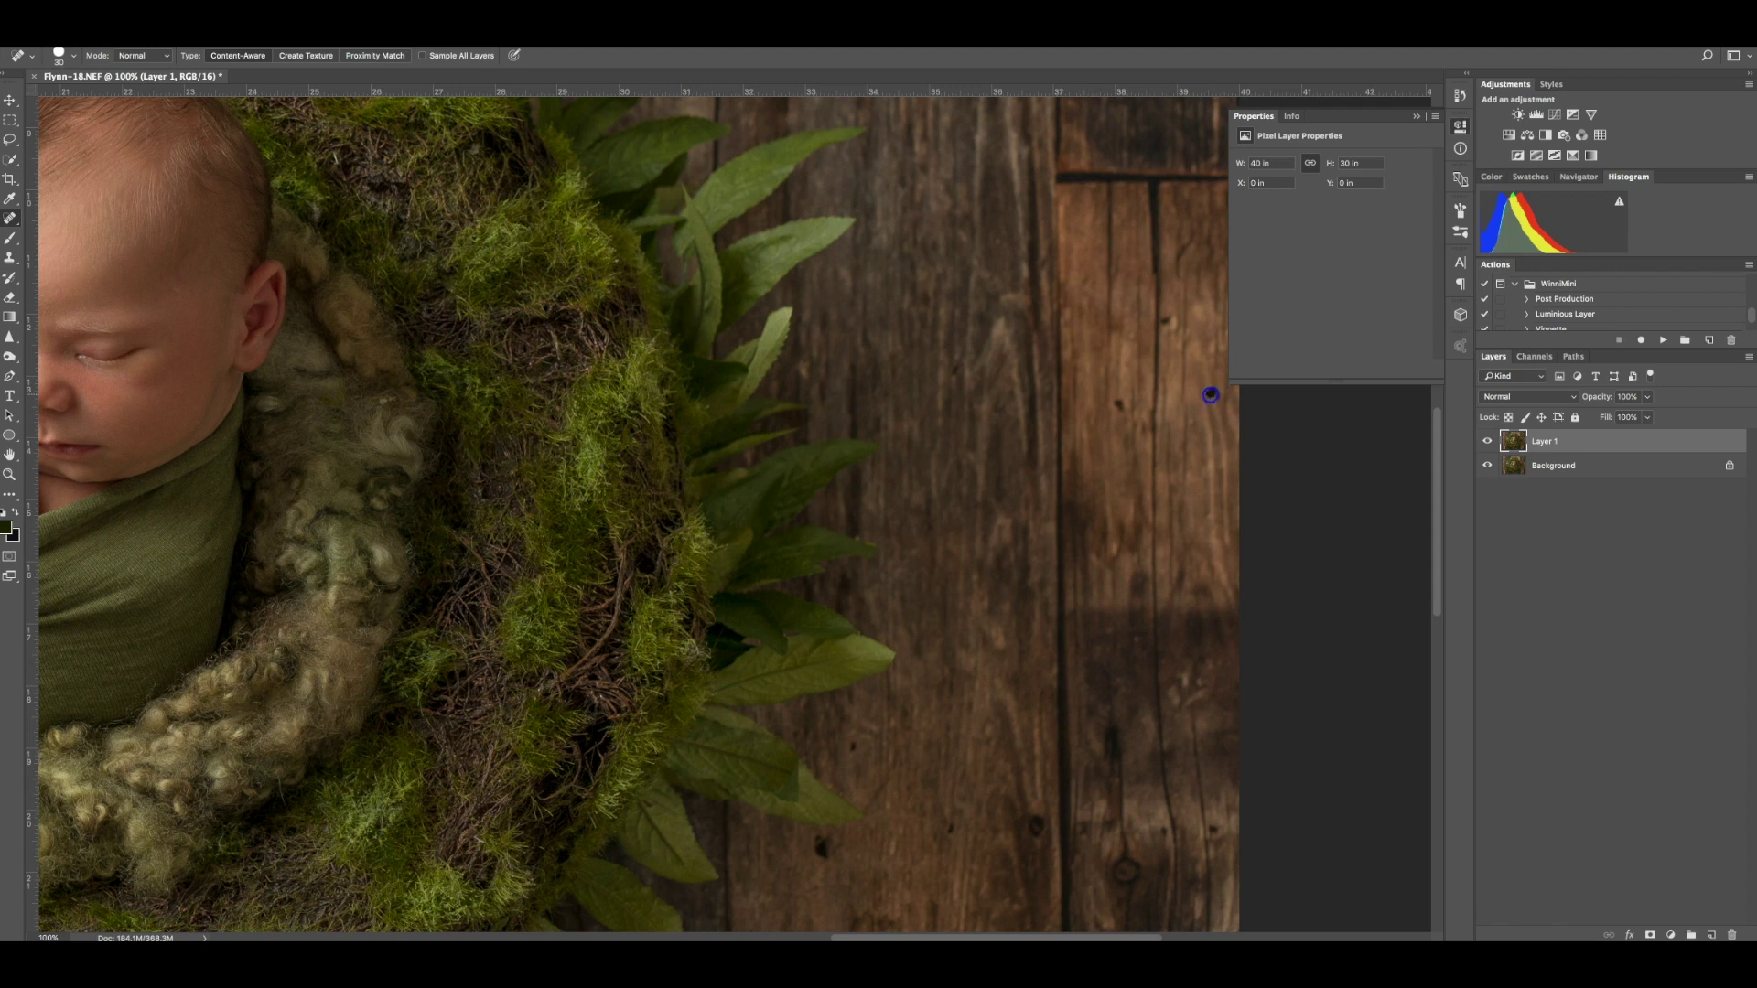
Step: Examine the upper-right planks, the leaves and the wreath's top edge for remaining blemishes
scroll(757, 463, left, 5)
scroll(757, 463, up, 5)
drag(663, 638, 663, 637)
scroll(883, 274, right, 5)
scroll(883, 275, up, 6)
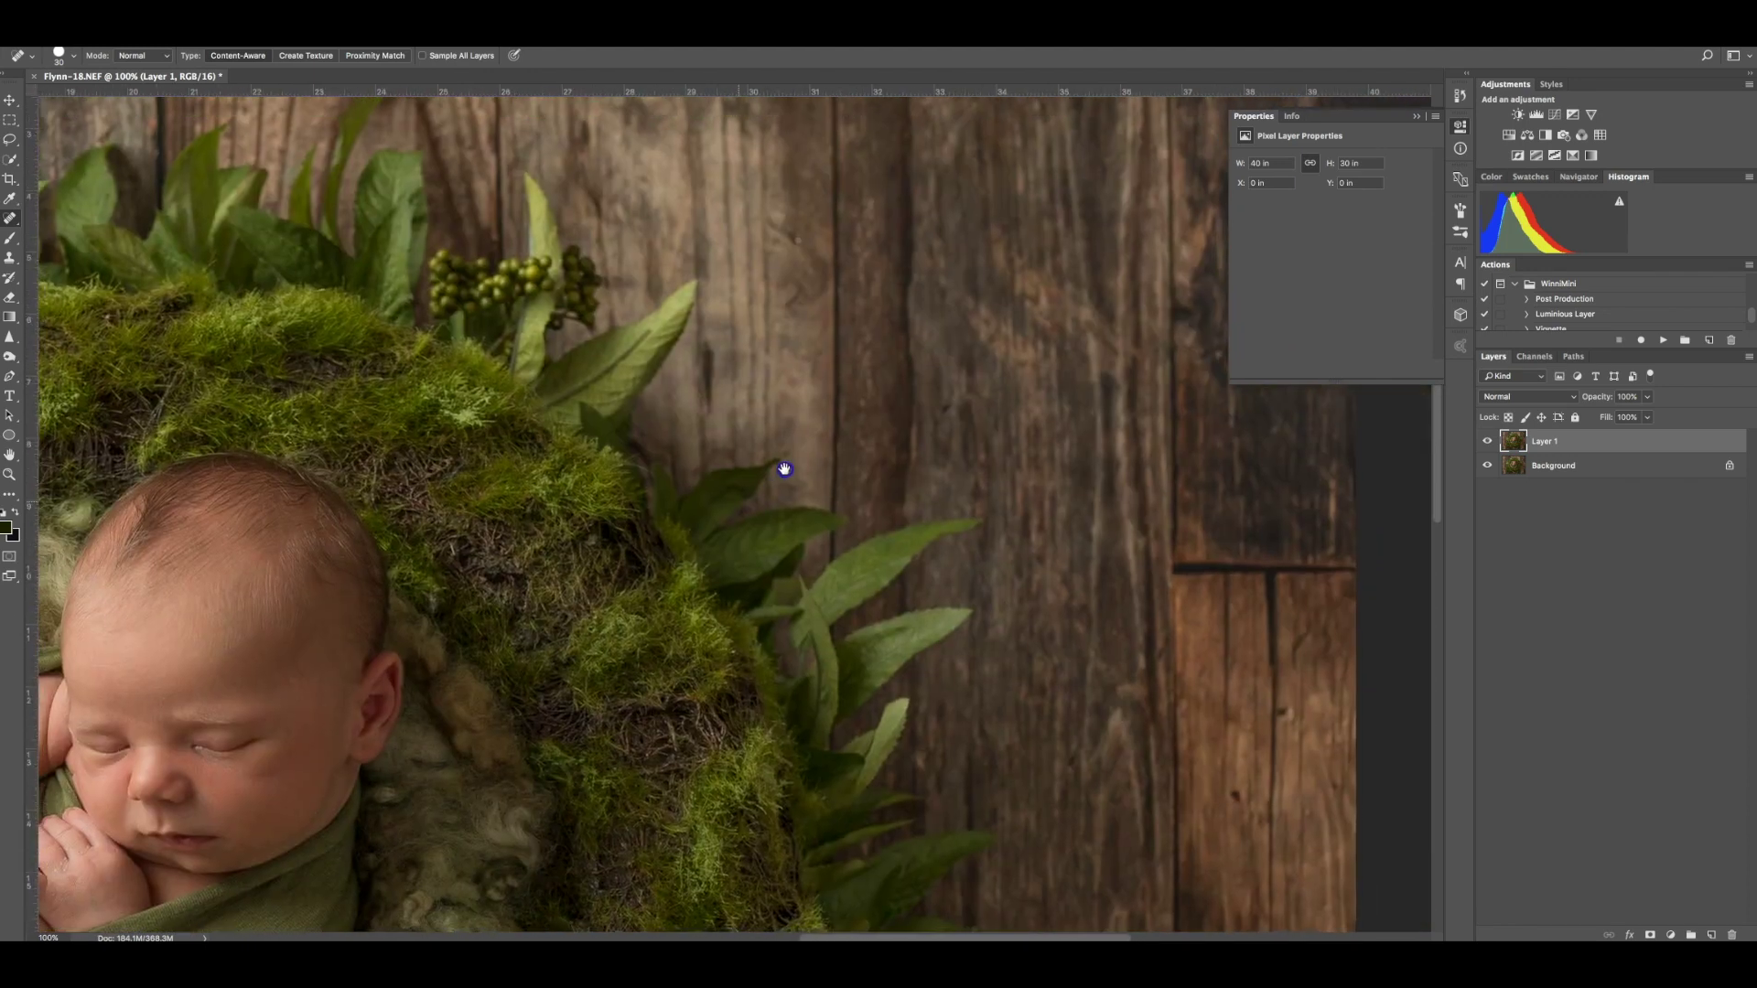
scroll(777, 667, left, 7)
scroll(777, 667, down, 3)
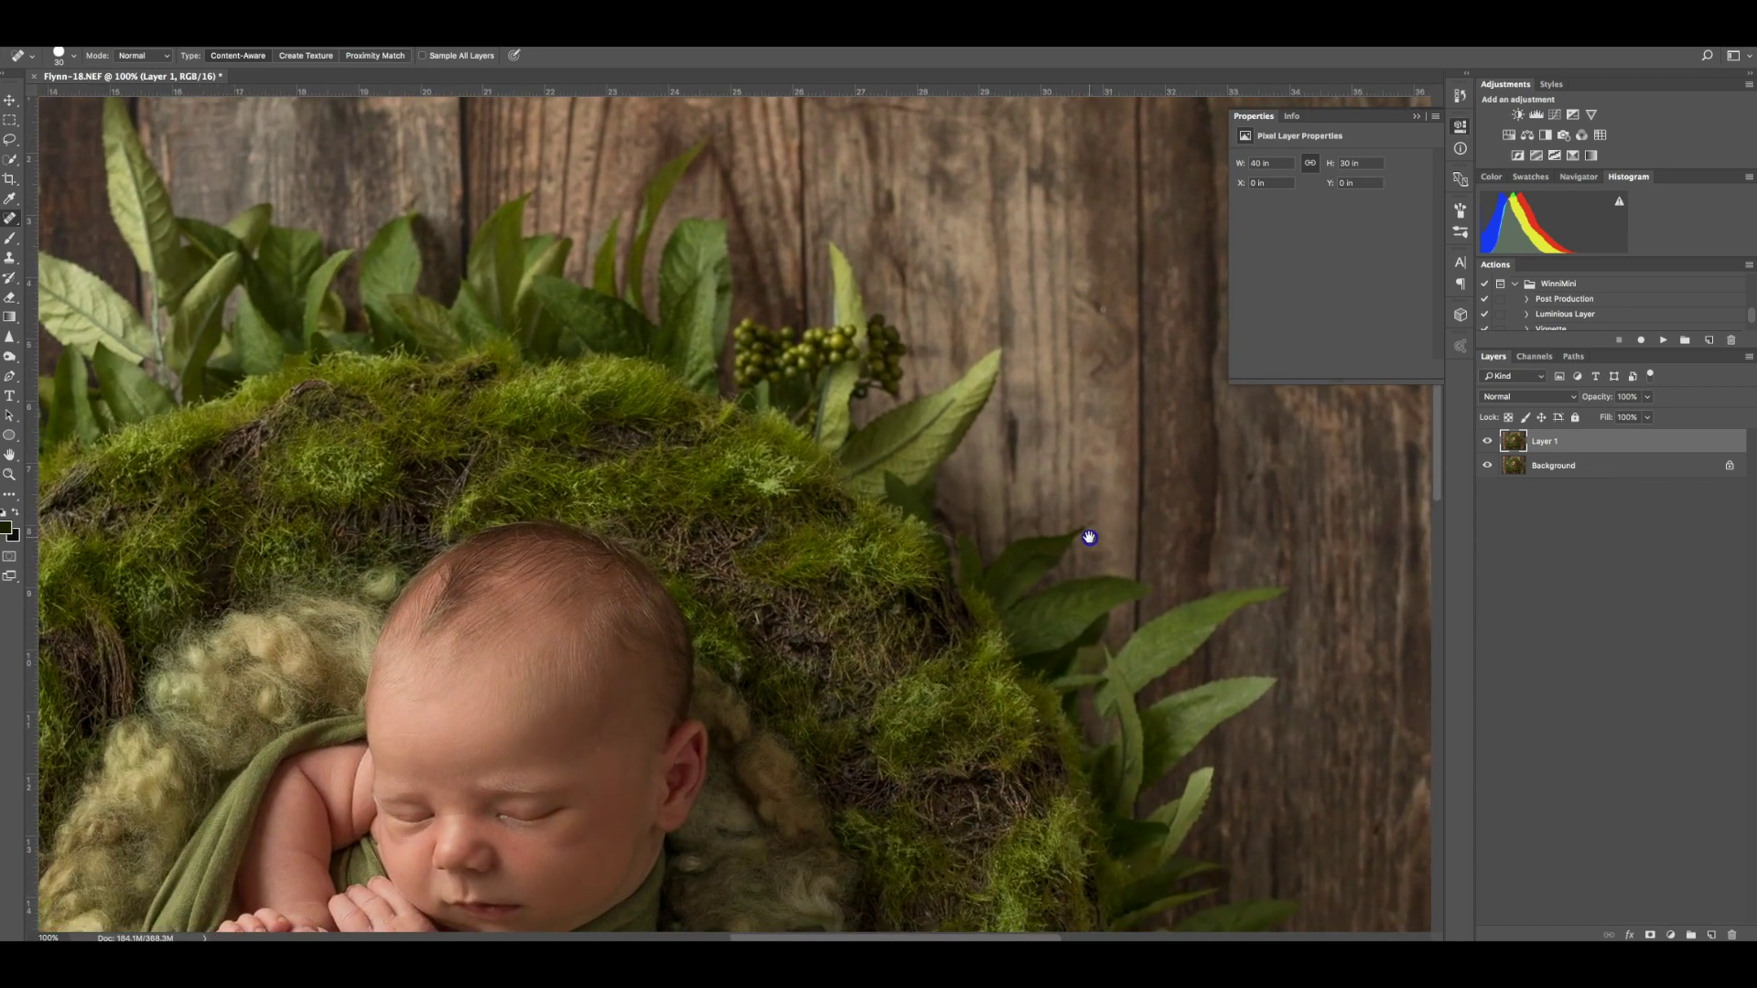
drag(1089, 537, 1086, 529)
drag(758, 528, 759, 528)
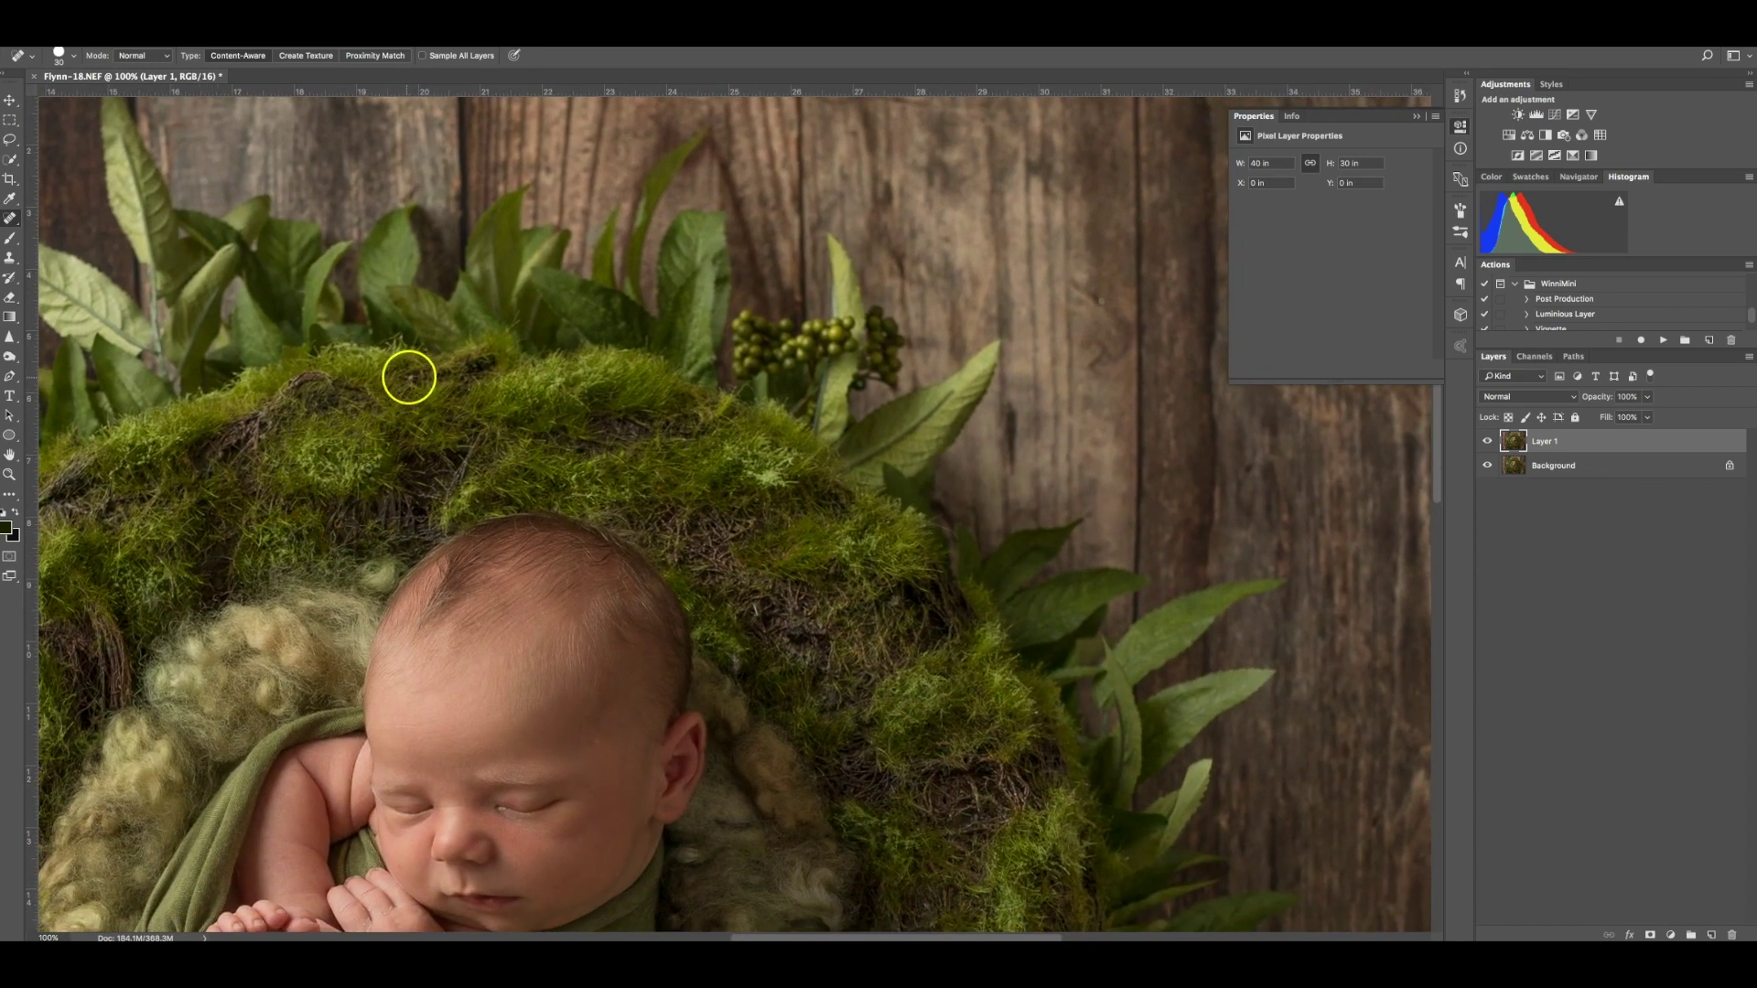
drag(220, 408, 668, 380)
scroll(669, 380, down, 5)
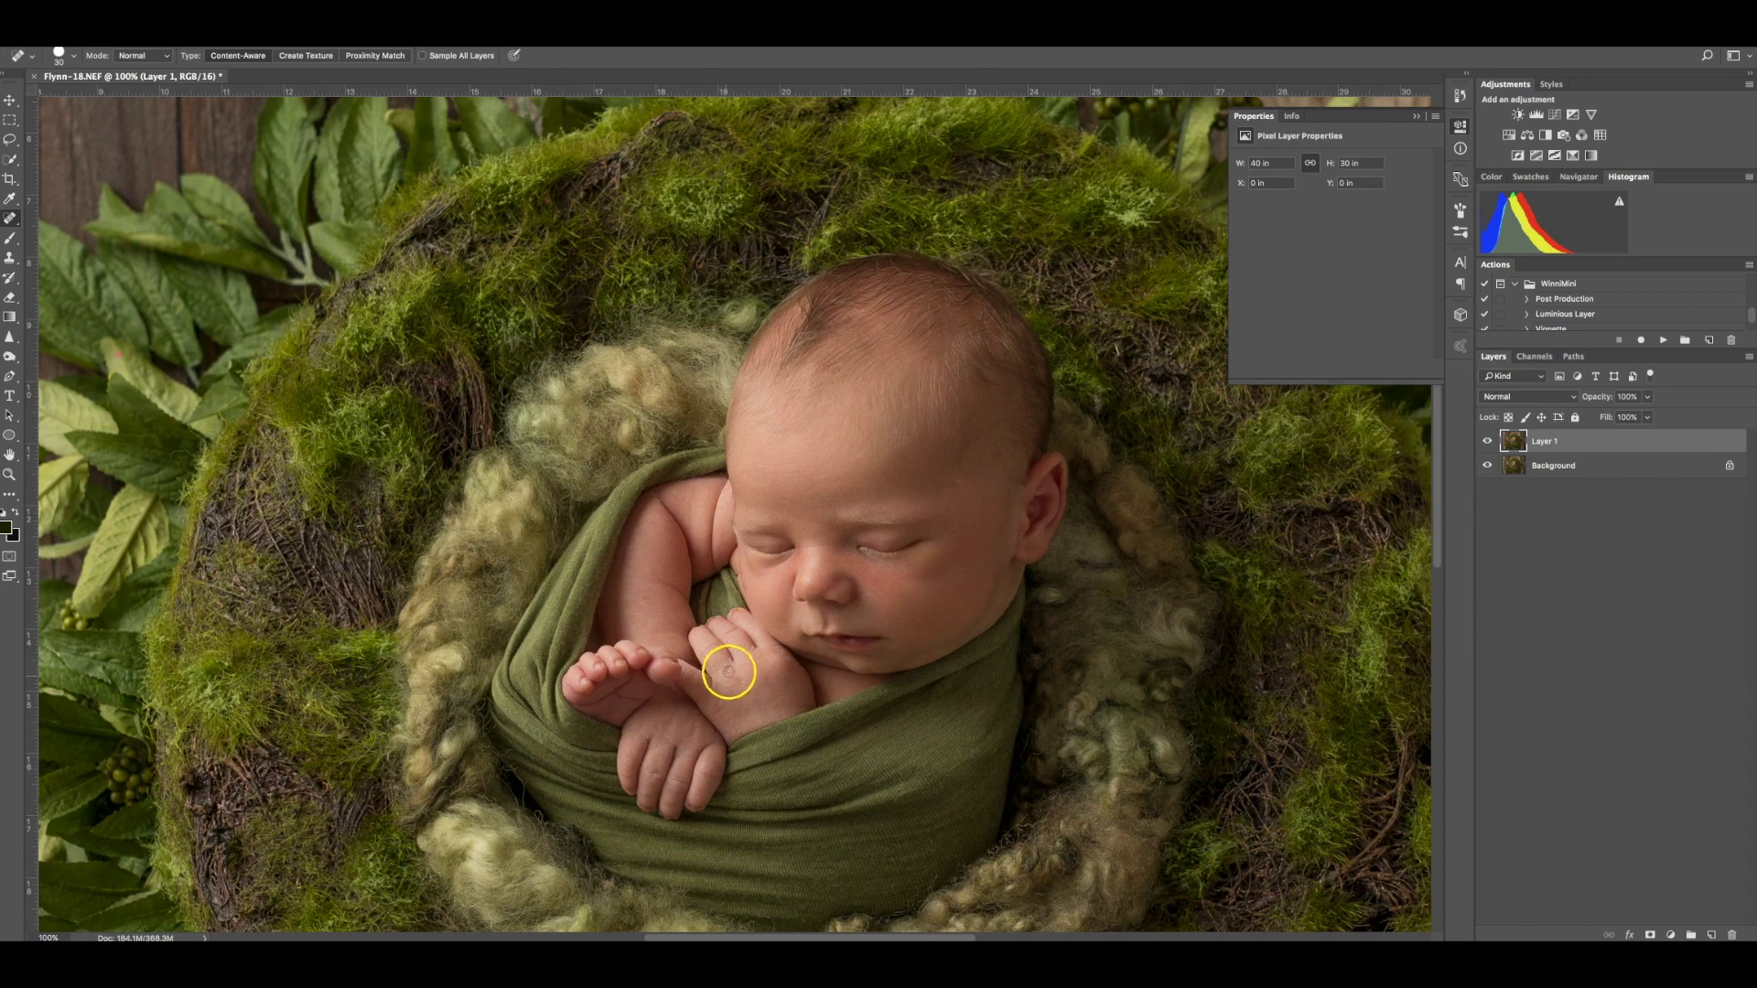
Step: Heal small spots on the baby's arm and lower hand, and return to the full photo view
click(643, 596)
click(657, 726)
key(super+minus)
key(super+minus)
key(super+minus)
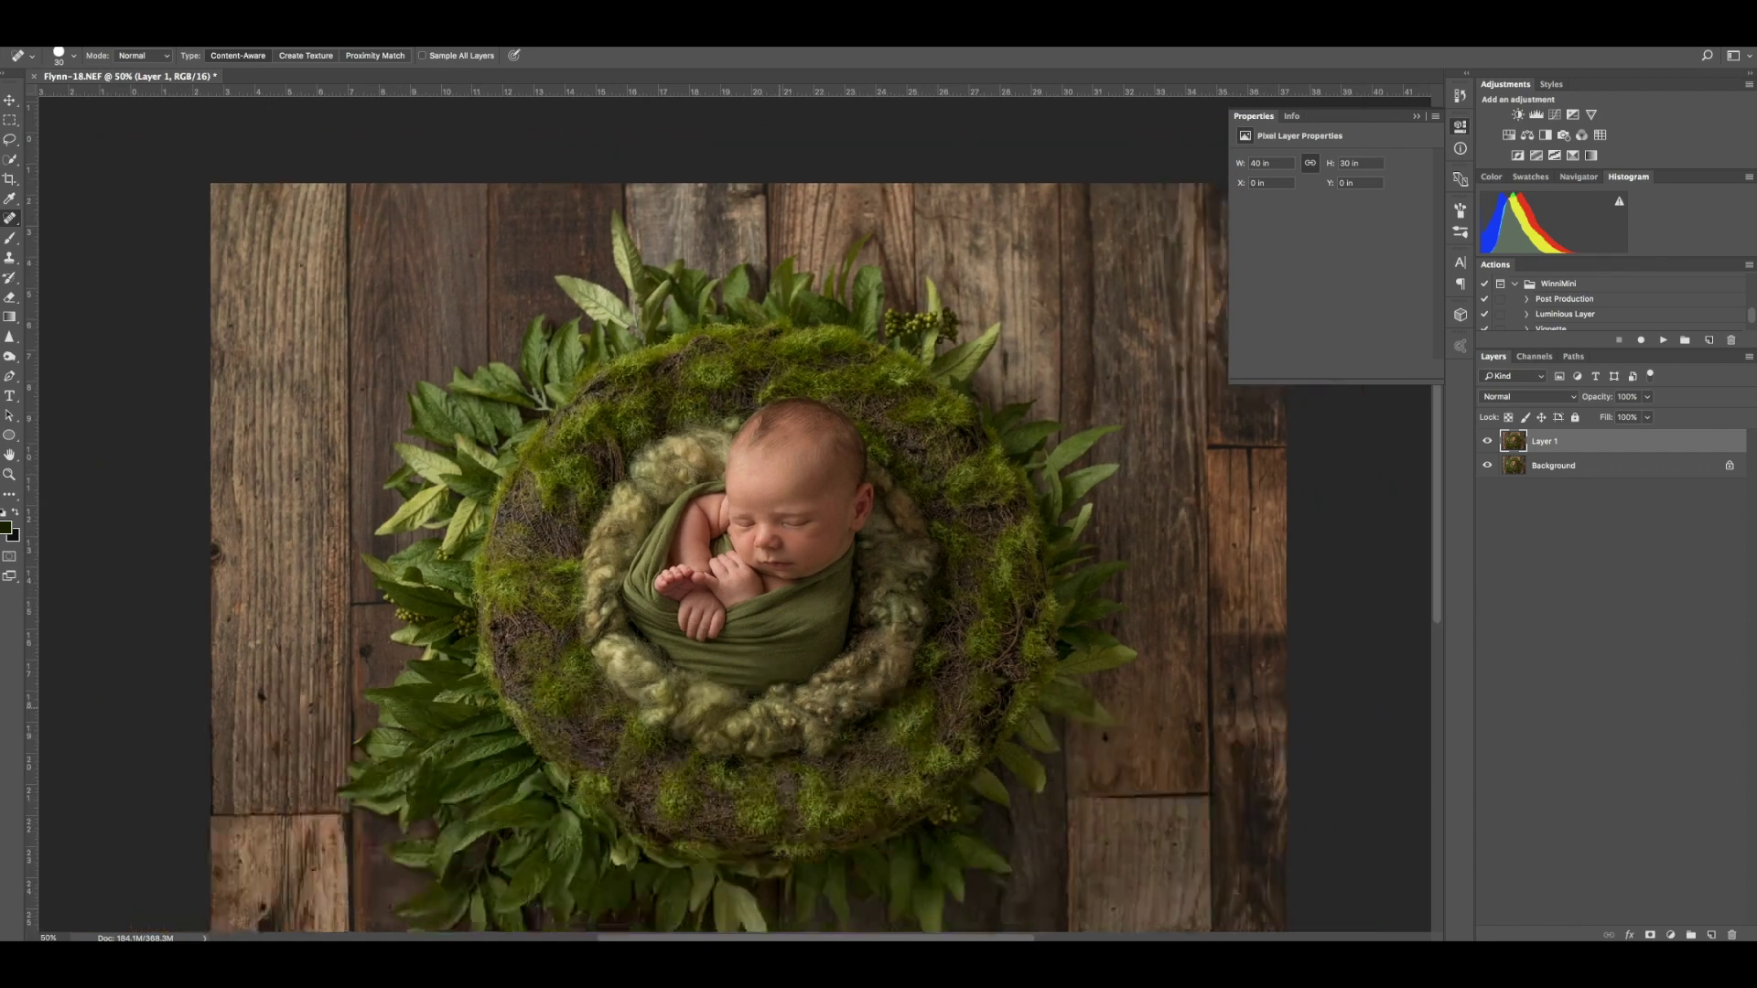
Step: Merge the retouched layer into the background and duplicate the result onto a new layer
key(super+e)
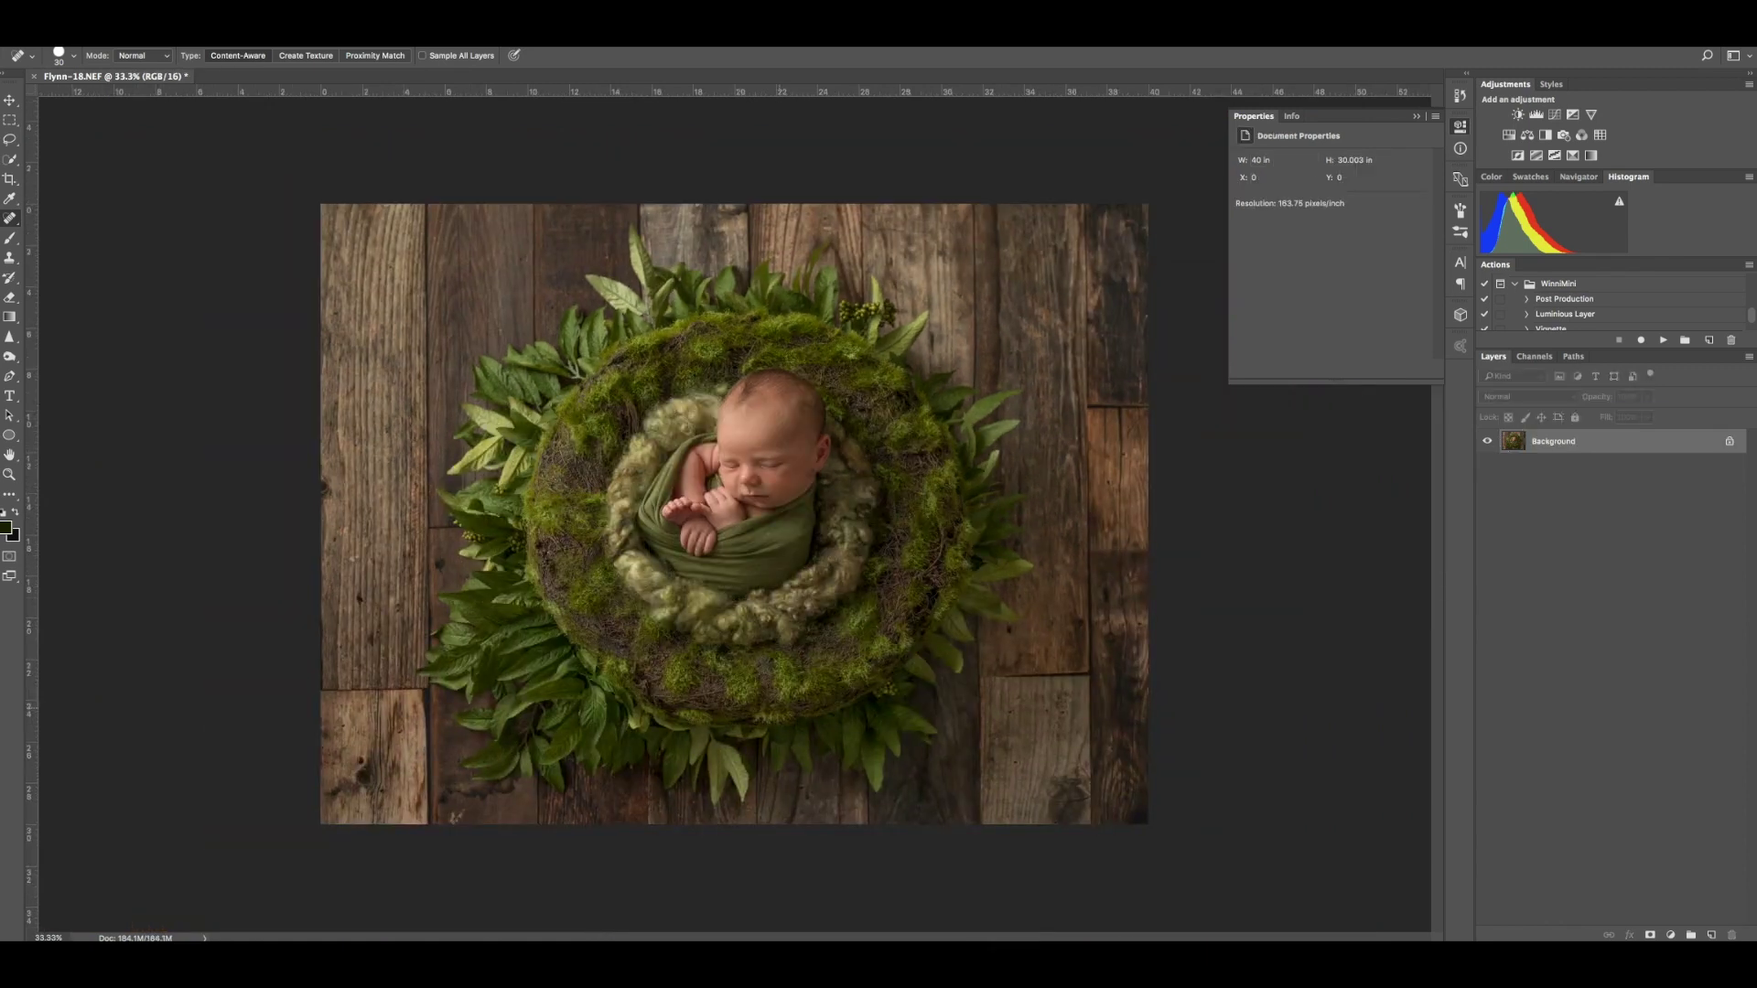
key(super+j)
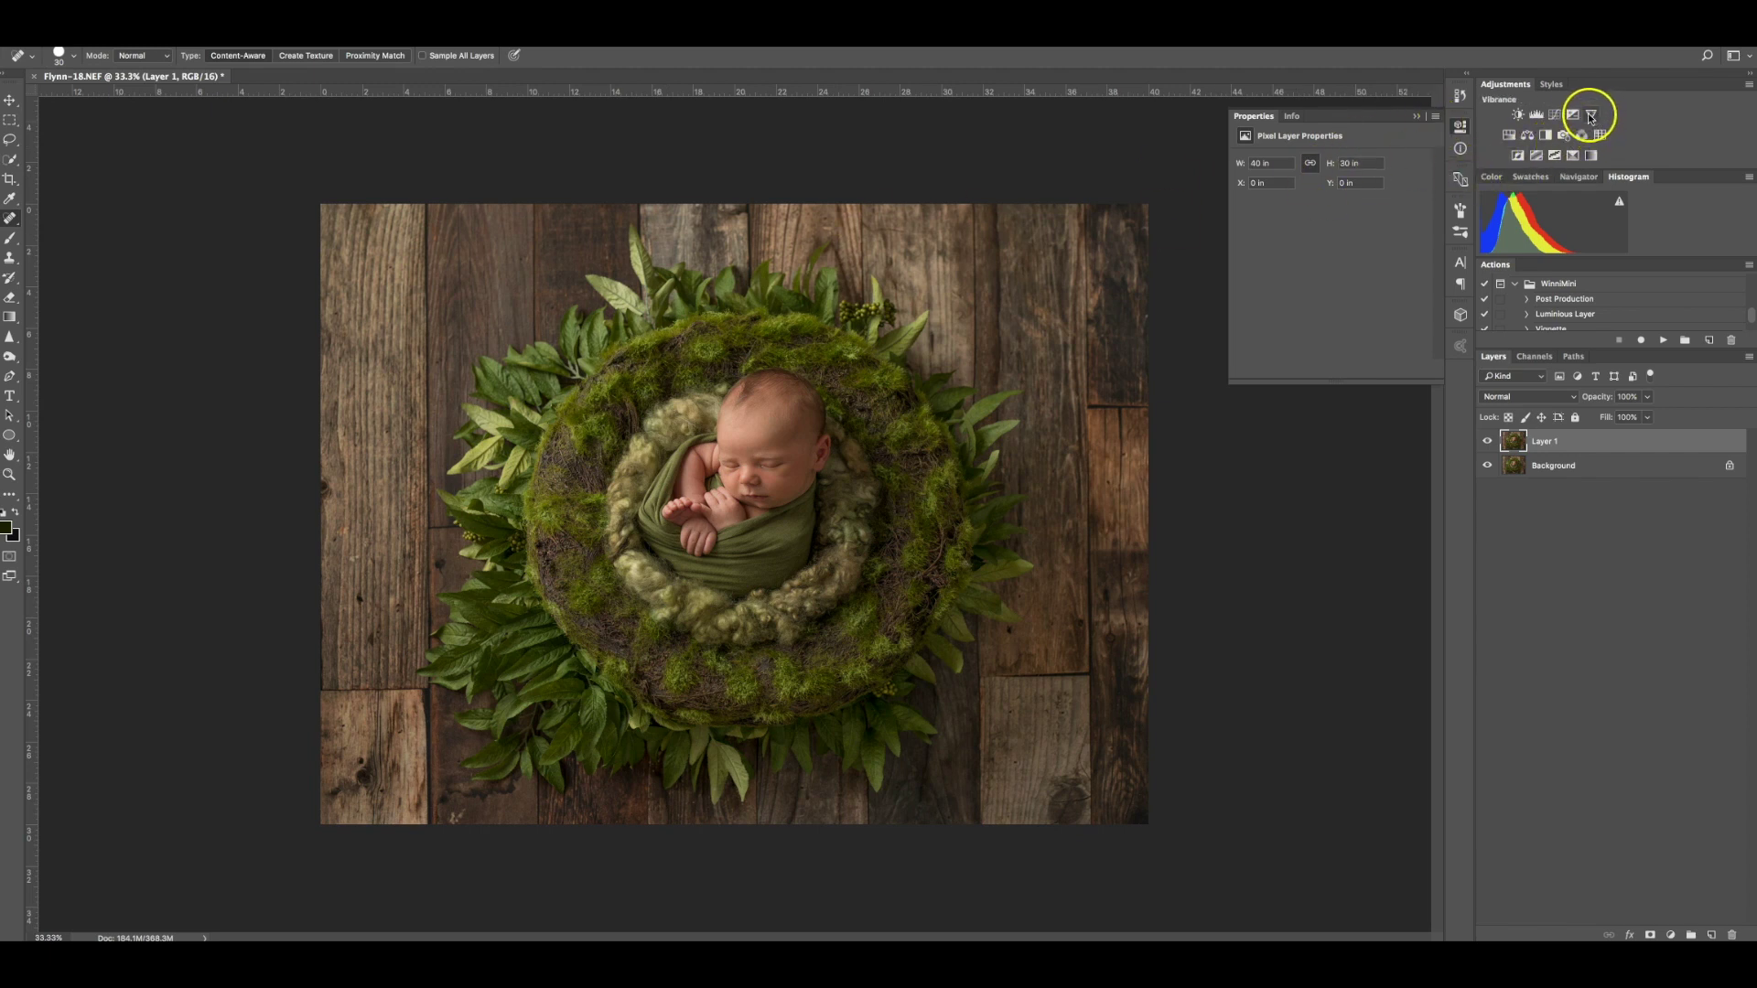
Step: Add a Hue/Saturation adjustment targeting the moss yellows with hue +9 and saturation +12, and compare it with the original
click(1510, 136)
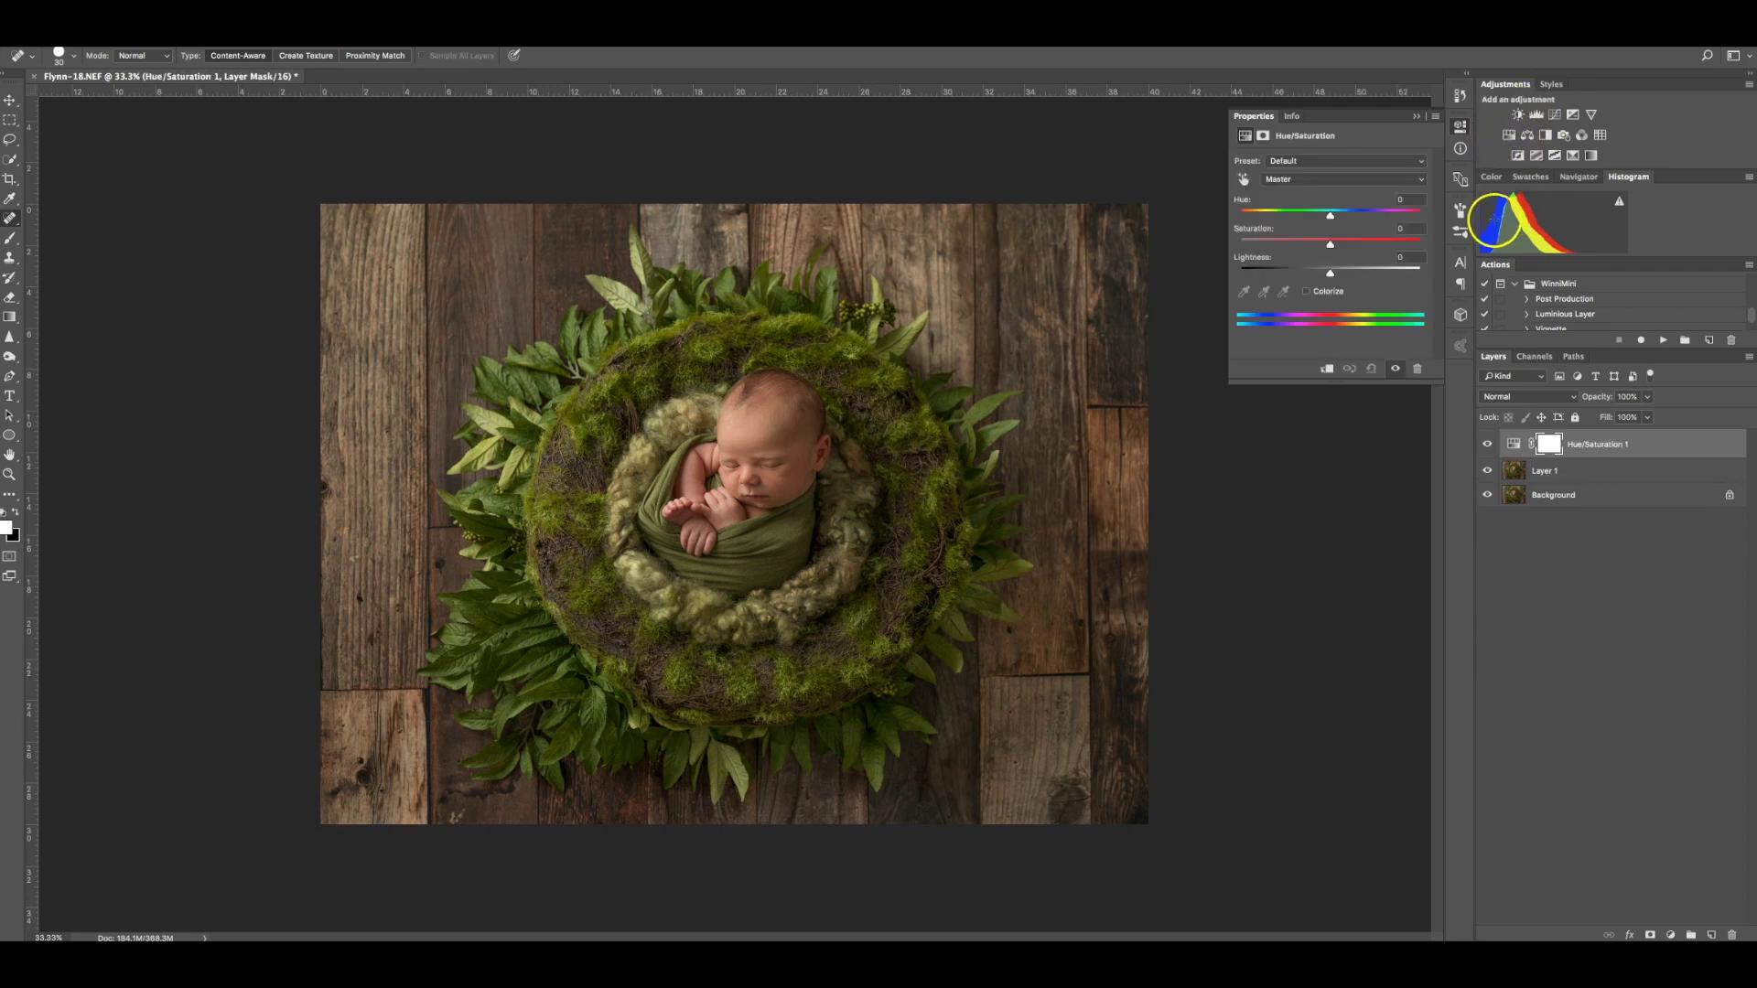
click(1243, 180)
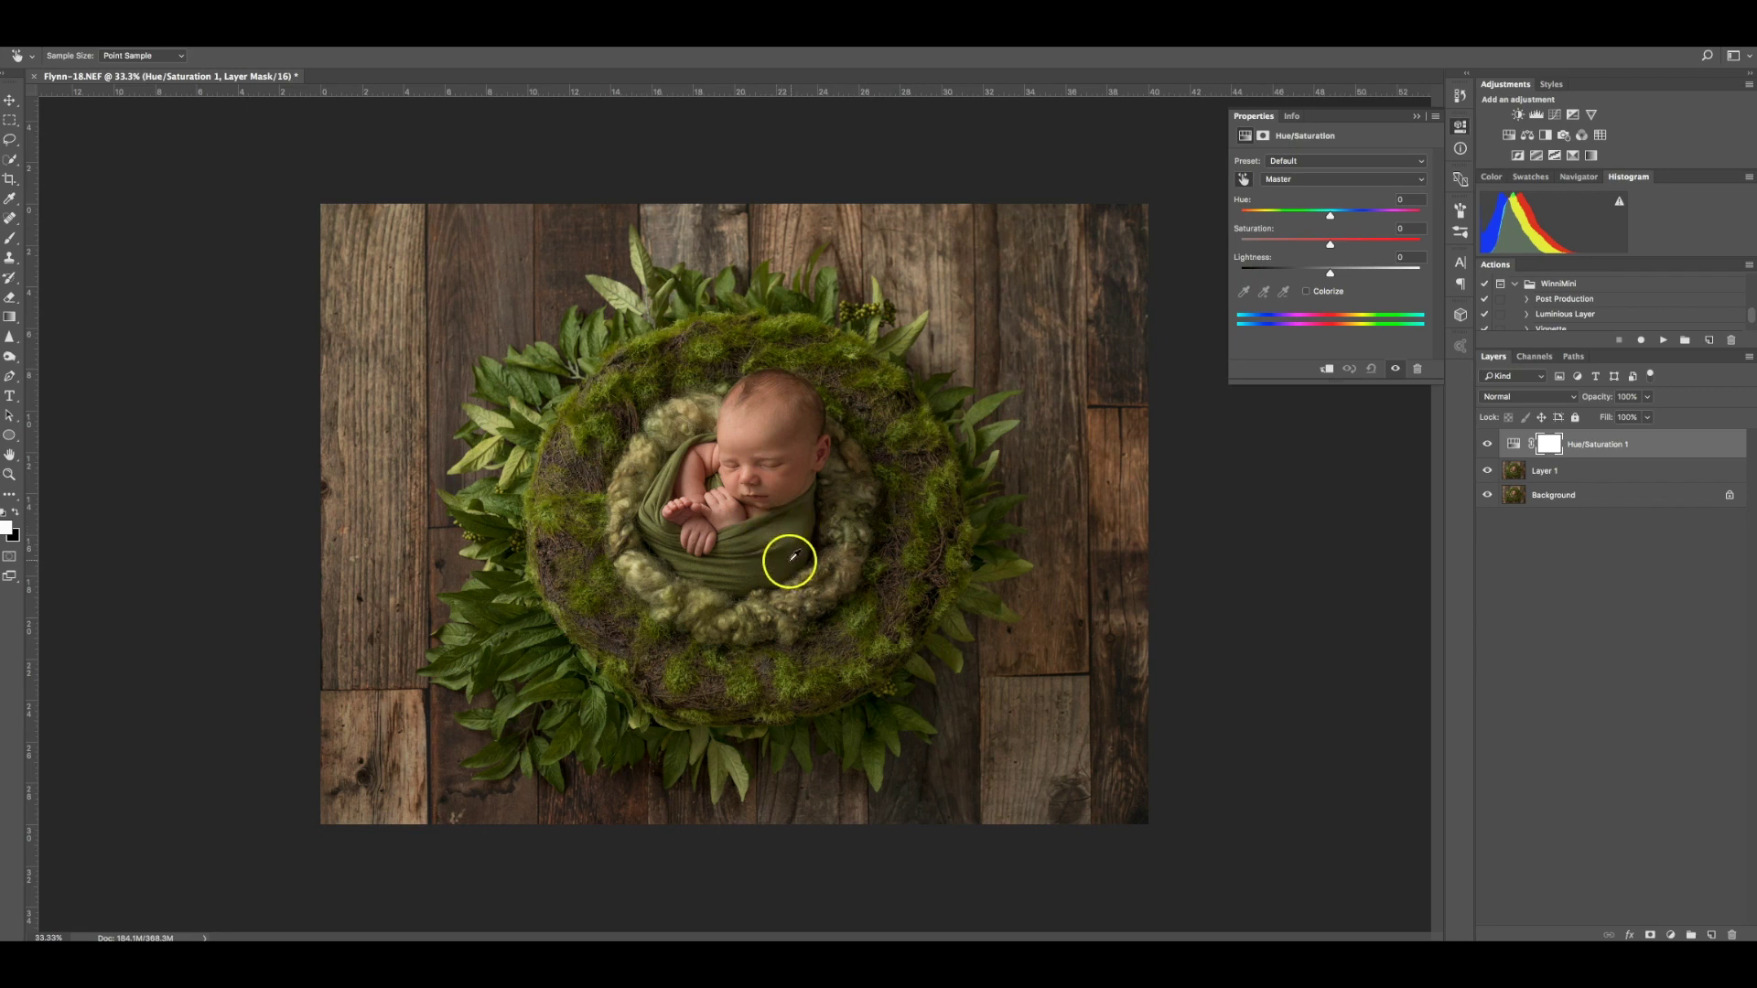
click(679, 674)
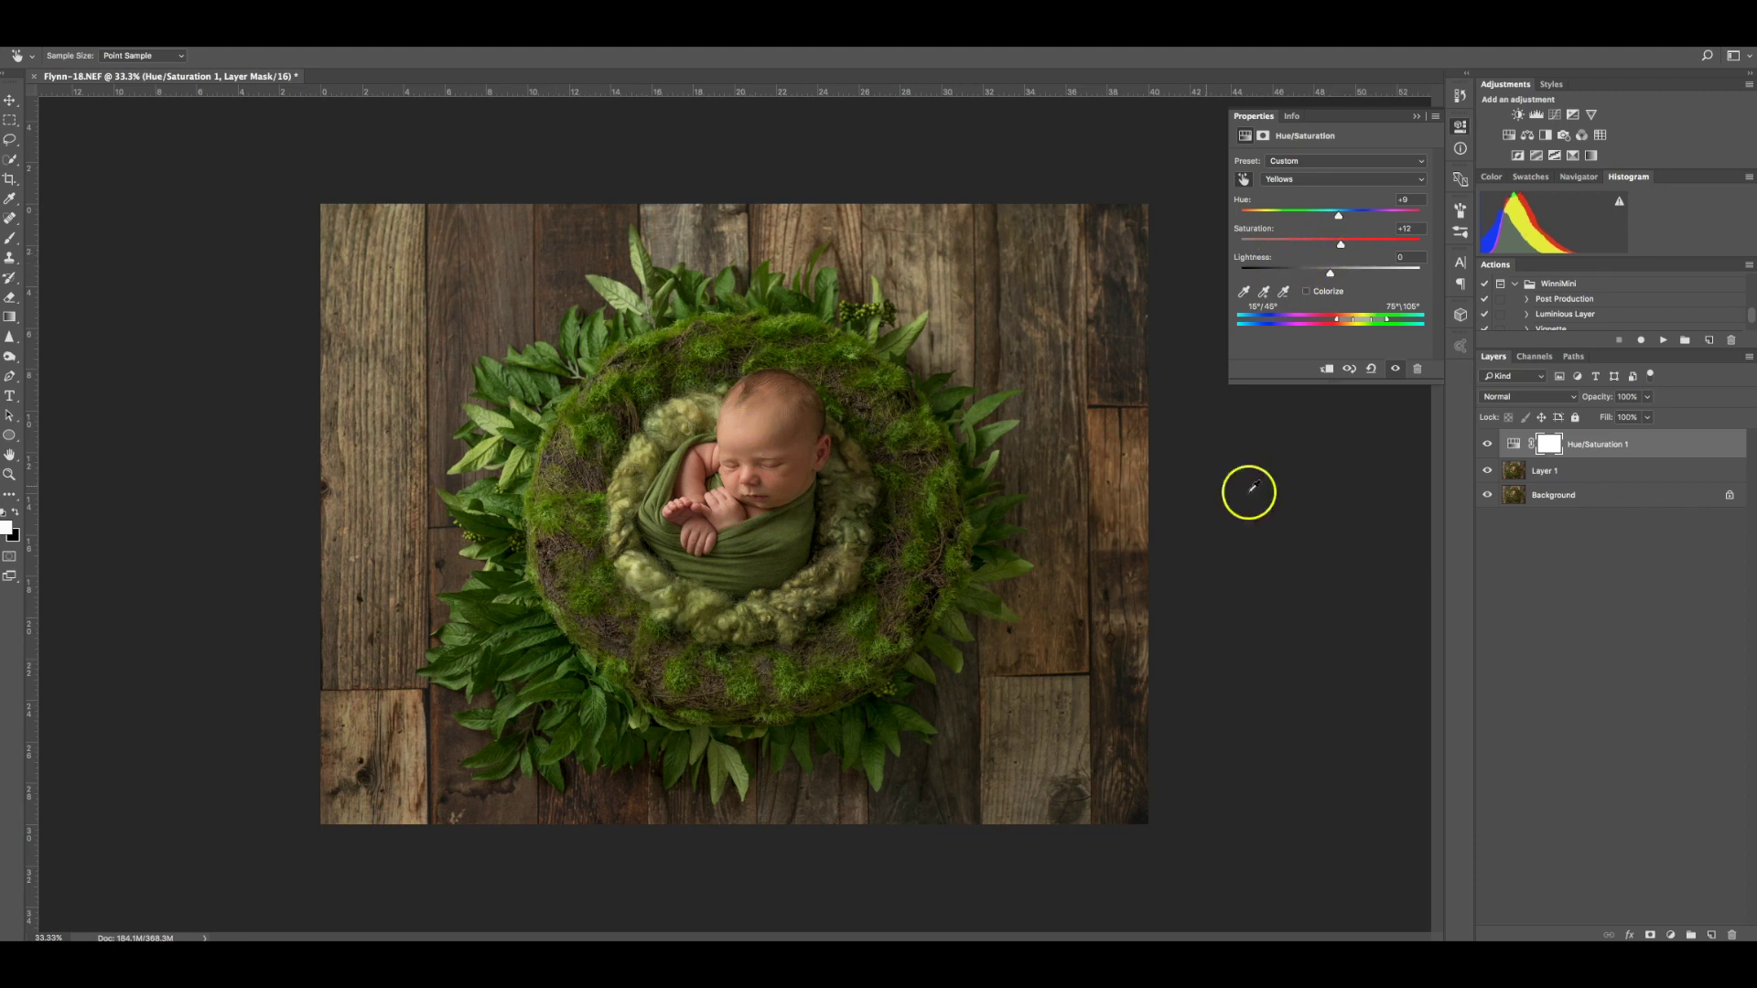
click(1487, 445)
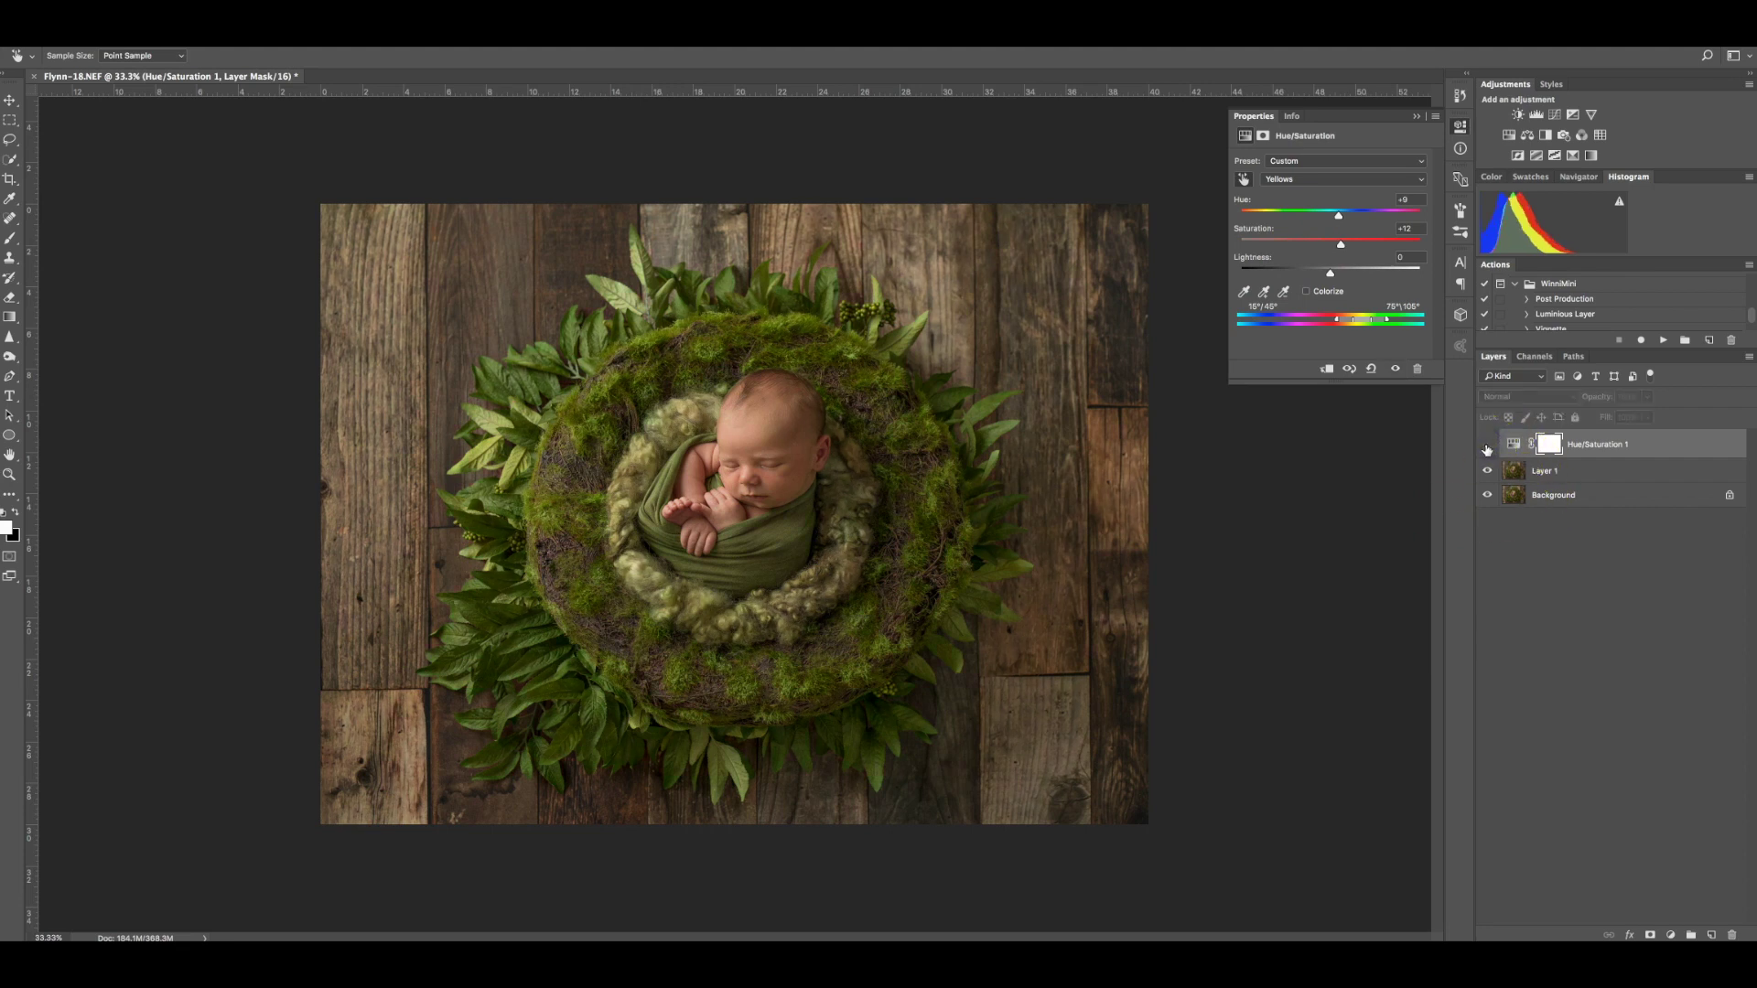
click(1489, 444)
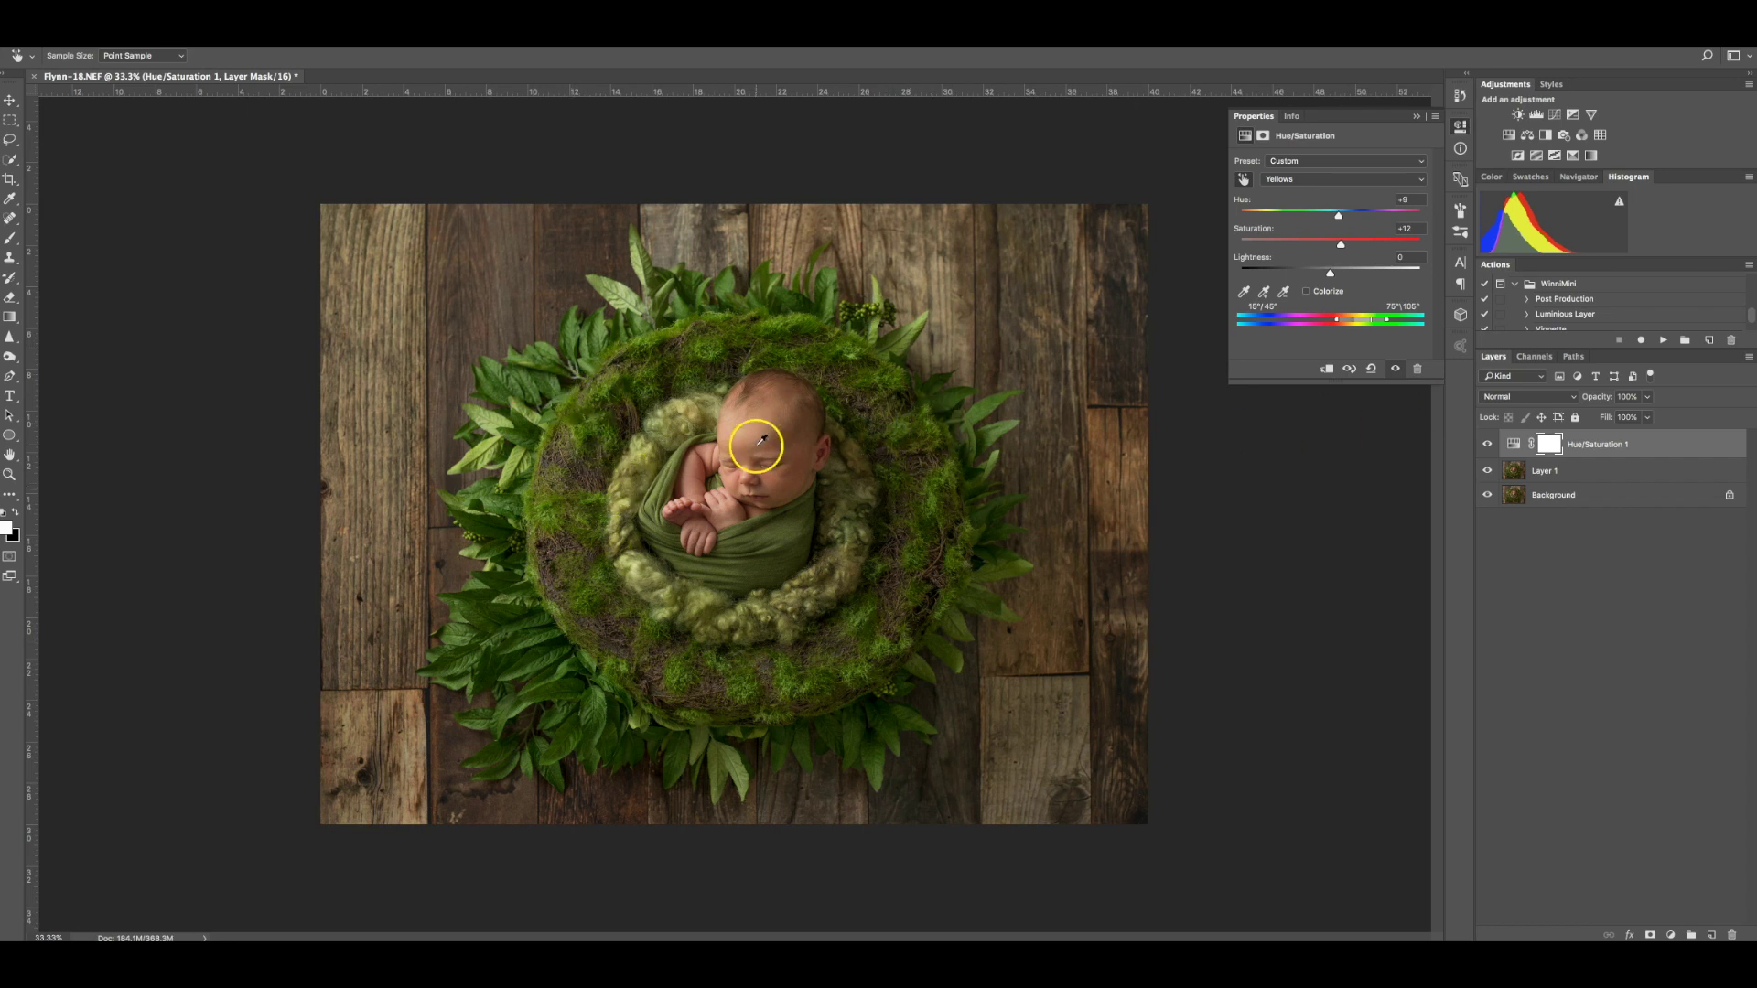
Step: Invert the Hue/Saturation mask and paint the green shift back over the leaves and moss on the wreath's left and lower sides
key(ctrl+i)
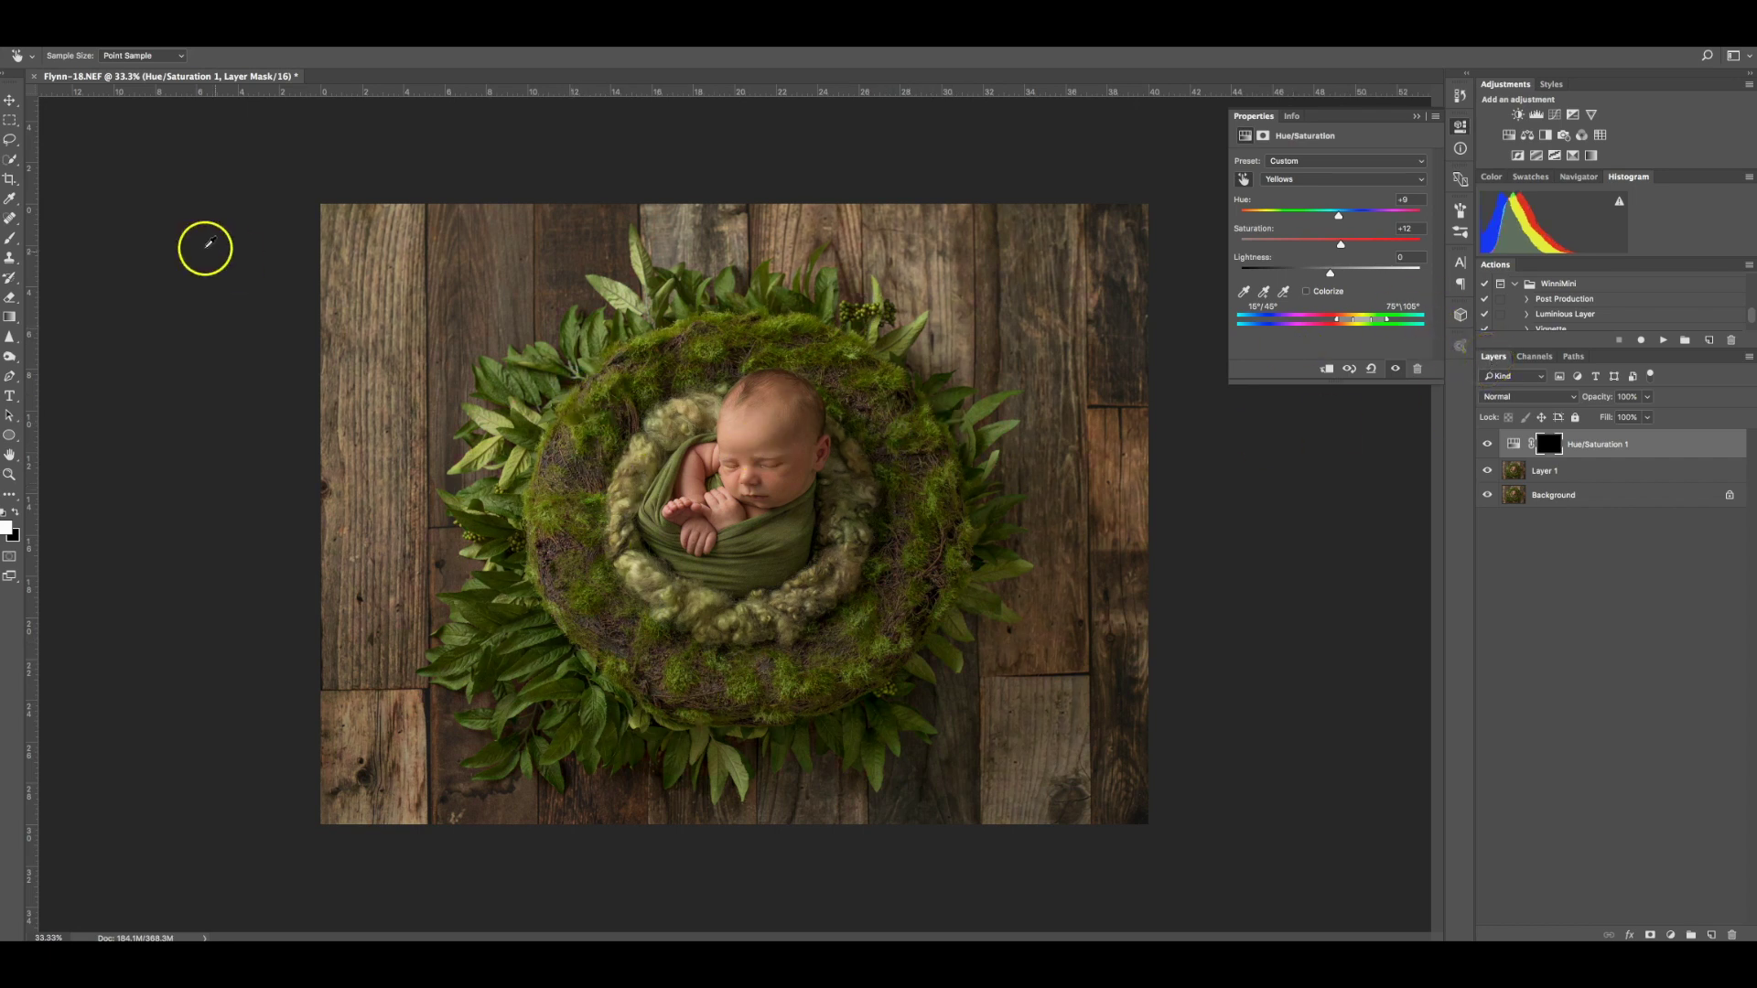
click(16, 240)
key(bracketleft)
key(bracketleft)
key(bracketleft)
key(bracketleft)
key(bracketleft)
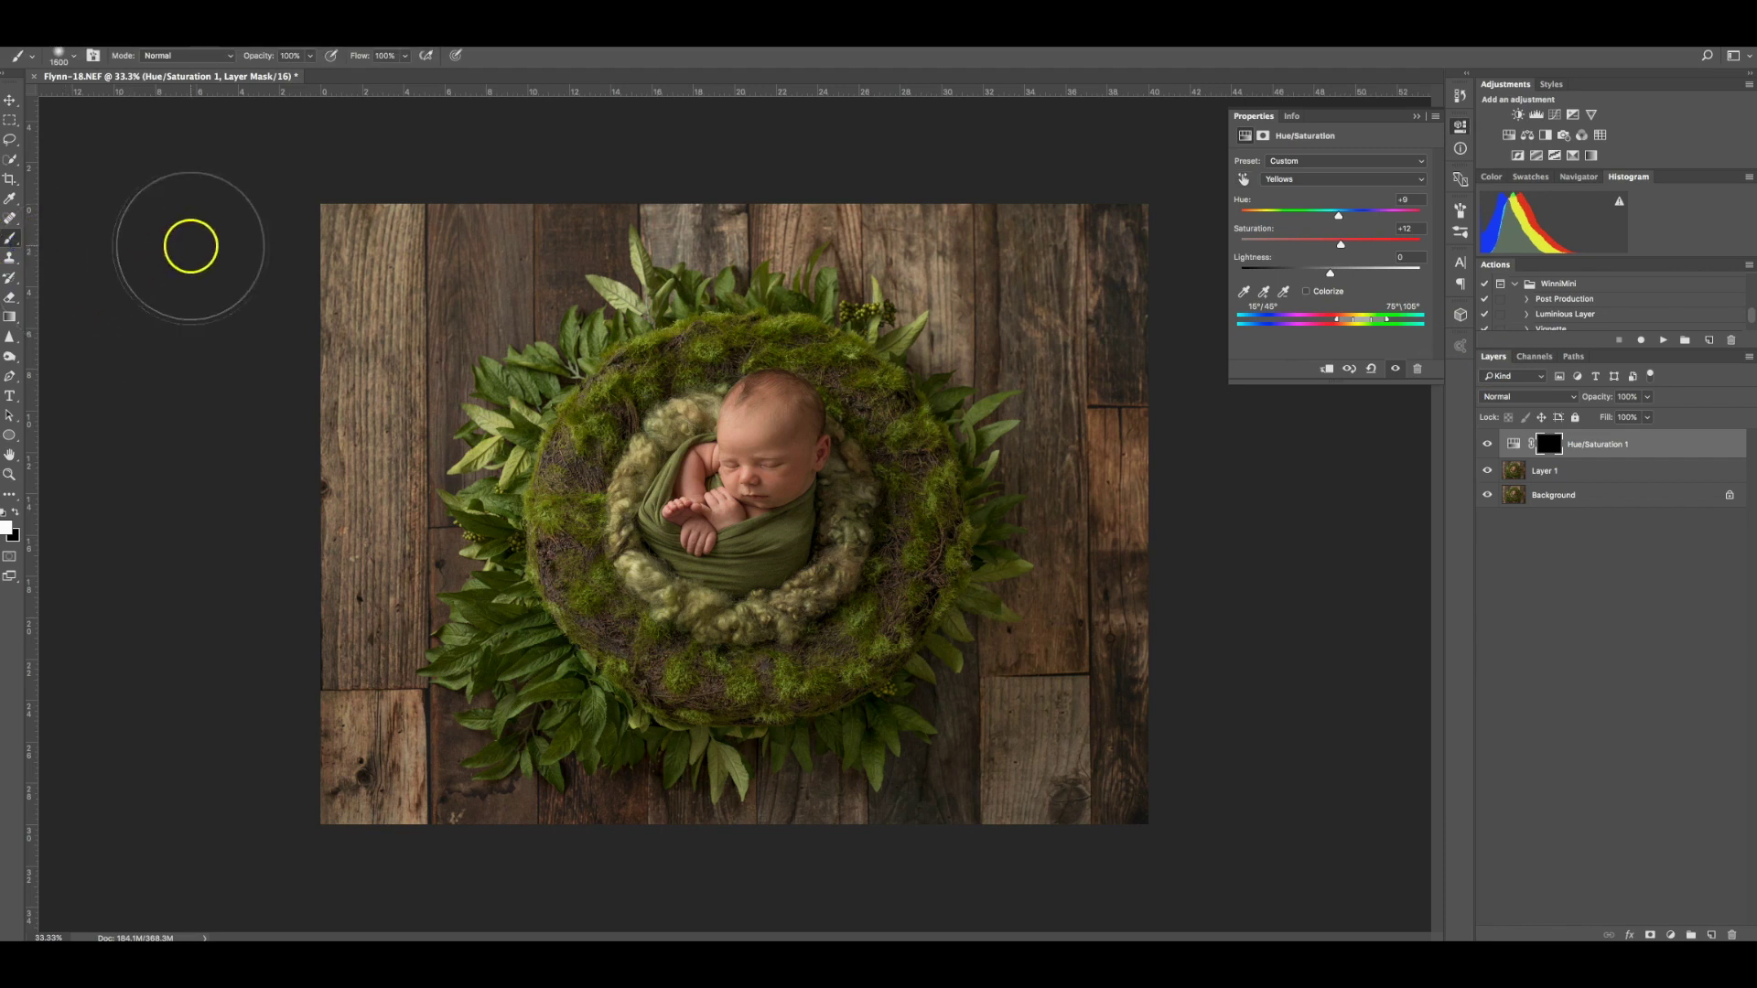
click(558, 423)
click(558, 533)
click(554, 596)
click(530, 632)
click(591, 692)
click(574, 681)
click(734, 678)
drag(735, 679, 742, 695)
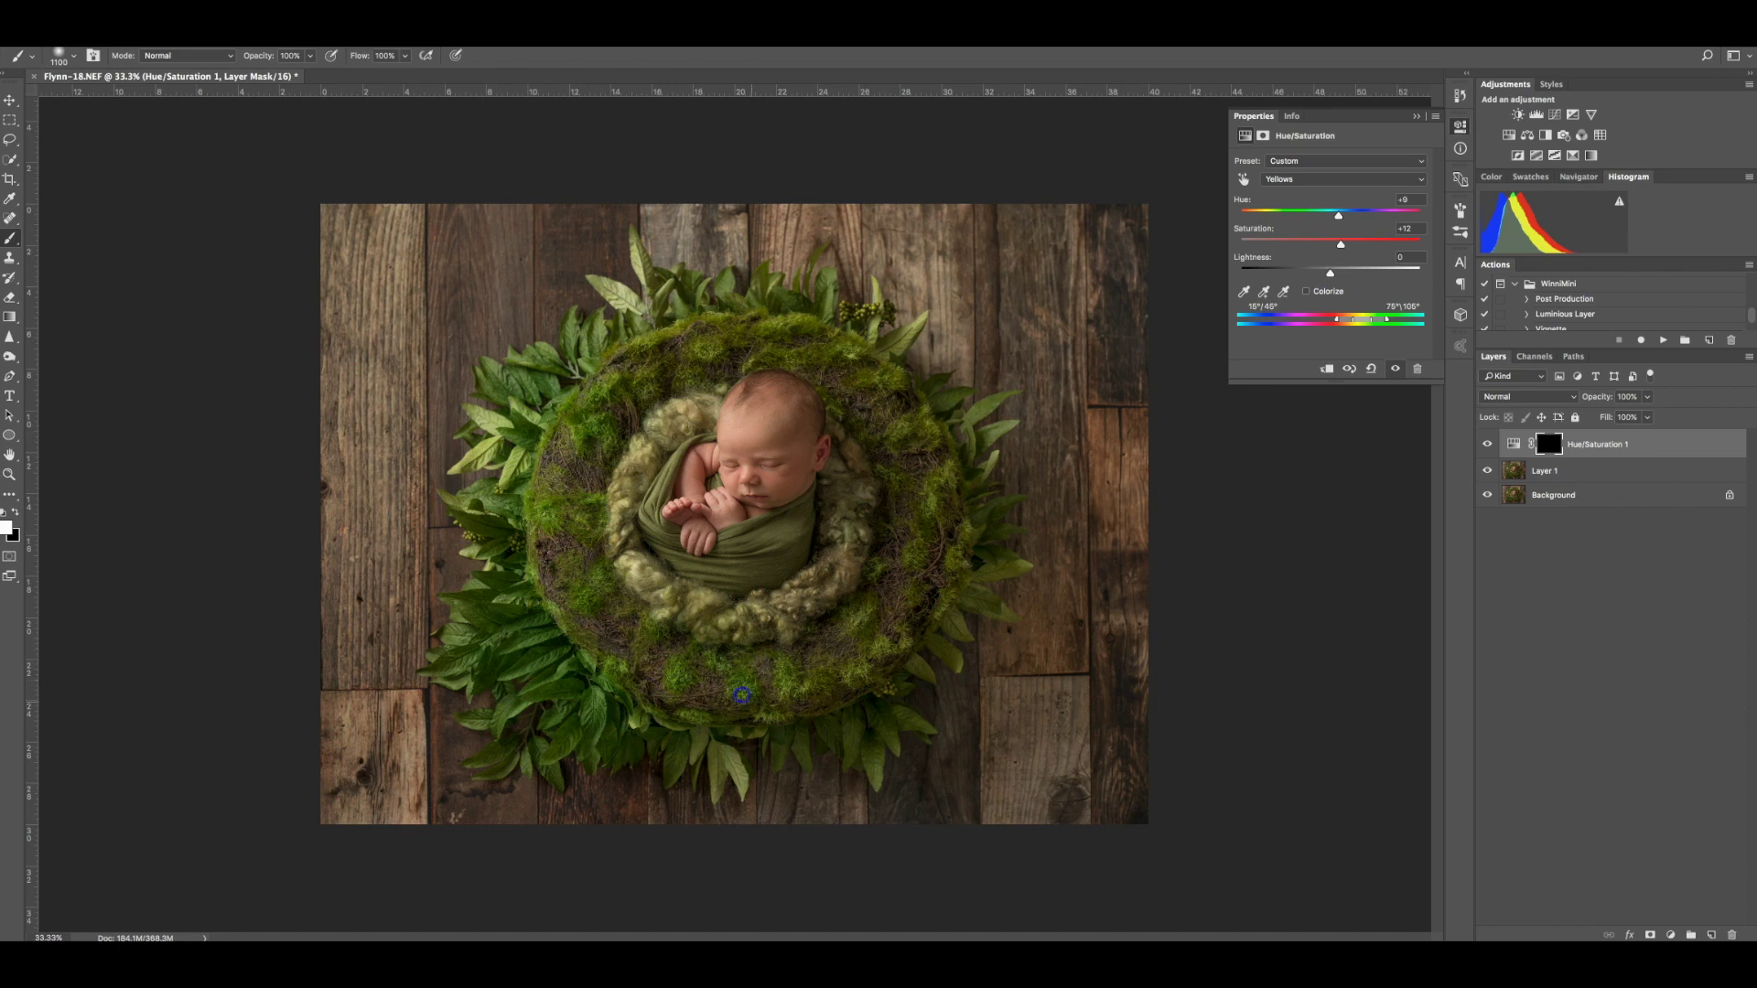
Step: Paint the green shift over the wreath's right and upper moss, and with a smaller brush over the wool ring and wrap
drag(911, 588, 906, 471)
mouse_move(902, 373)
mouse_down()
mouse_move(769, 311)
mouse_move(830, 326)
mouse_up()
click(555, 422)
mouse_move(570, 452)
mouse_down()
mouse_move(608, 598)
mouse_move(648, 648)
mouse_move(552, 548)
mouse_move(507, 653)
mouse_move(544, 672)
mouse_move(551, 705)
mouse_move(717, 710)
mouse_move(889, 663)
mouse_move(942, 534)
mouse_up()
key([)
key([)
key([)
key([)
key([)
mouse_move(580, 447)
mouse_down()
mouse_move(631, 403)
mouse_move(624, 421)
mouse_move(672, 403)
mouse_up()
mouse_move(648, 558)
mouse_down()
mouse_move(747, 579)
mouse_move(732, 565)
mouse_move(787, 628)
mouse_up()
click(659, 667)
mouse_move(633, 464)
mouse_down()
mouse_move(564, 527)
mouse_move(546, 438)
mouse_move(539, 532)
mouse_move(669, 694)
mouse_move(830, 660)
mouse_move(707, 705)
mouse_move(549, 517)
mouse_move(645, 320)
mouse_up()
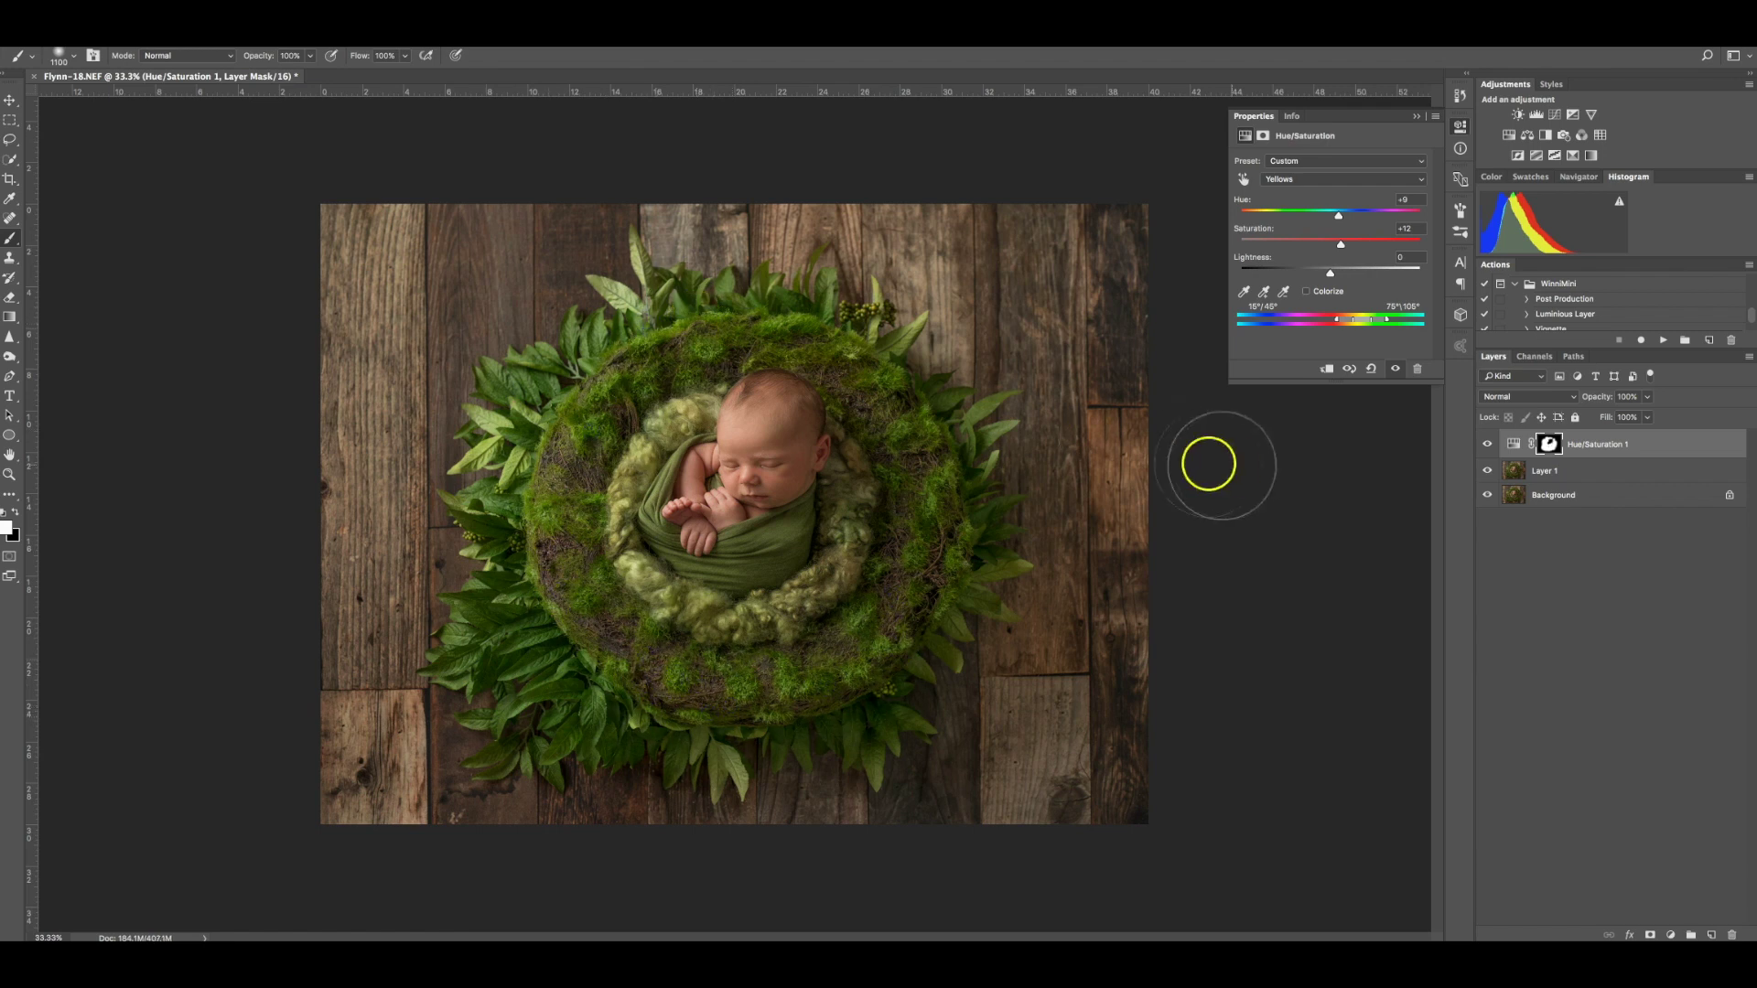
Step: Check the mask with the red overlay and fill in the missed moss and wool around the baby's head
key(backslash)
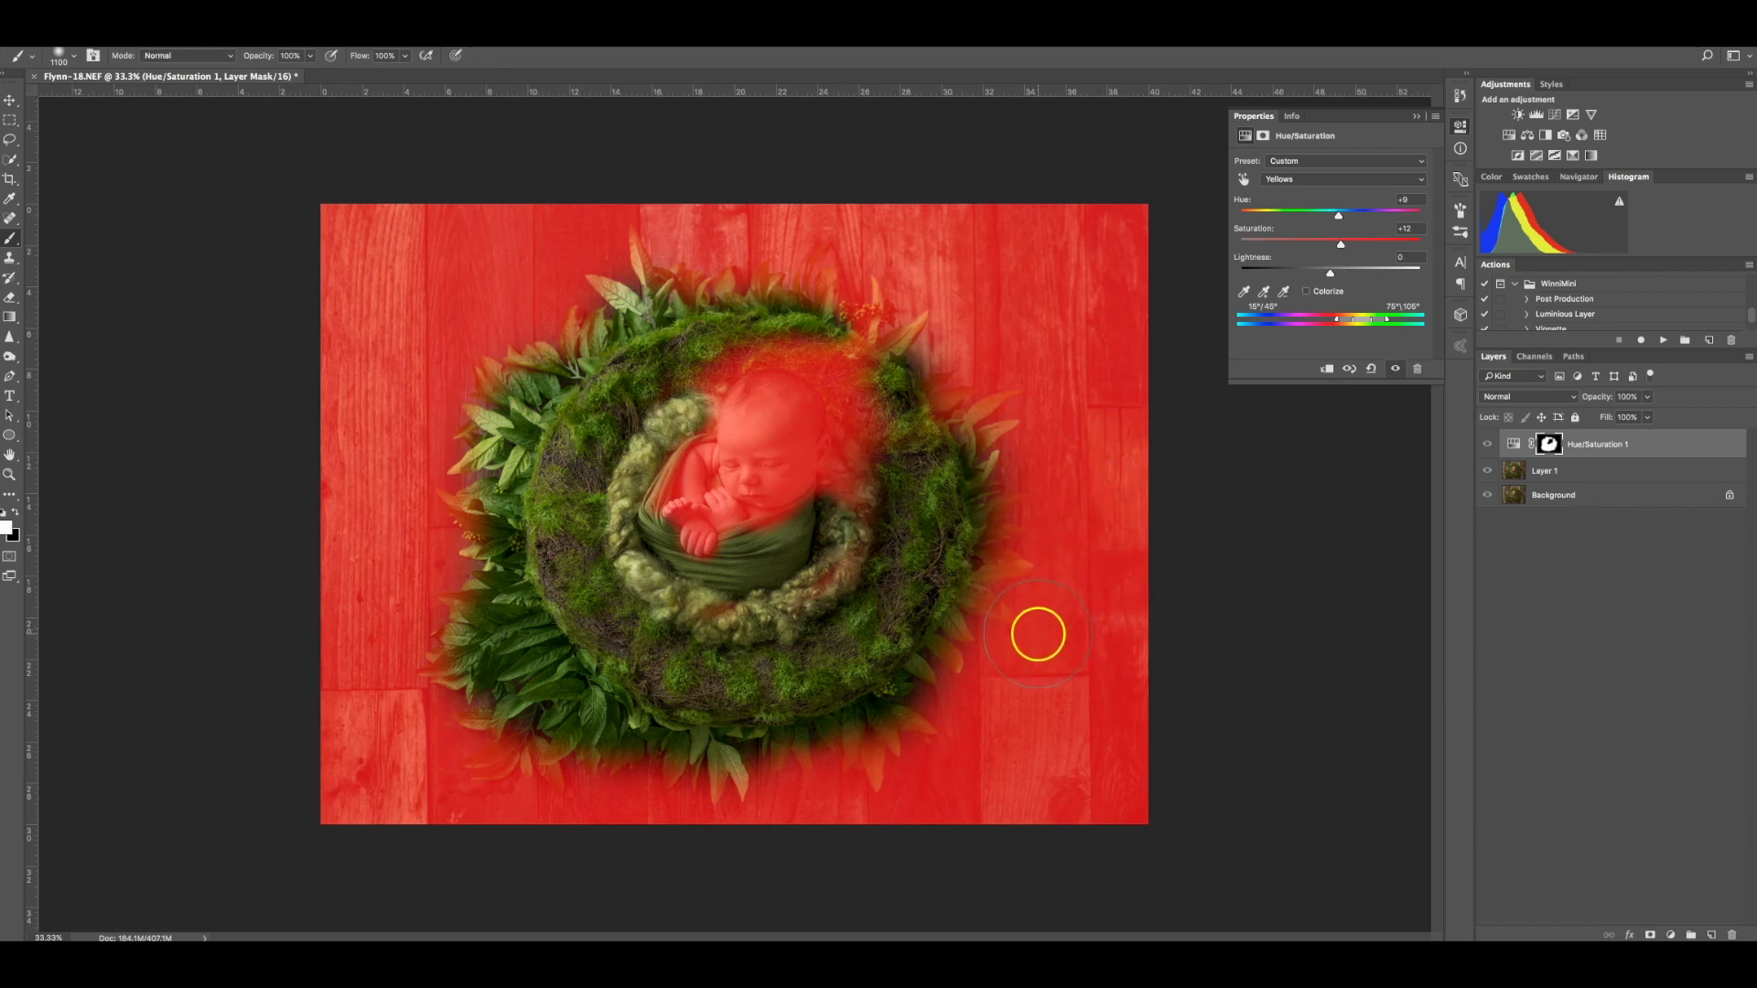
drag(1037, 635, 1033, 636)
mouse_move(1025, 626)
mouse_down()
mouse_move(1004, 627)
mouse_move(1035, 612)
mouse_move(798, 398)
mouse_up()
mouse_move(695, 282)
mouse_down()
mouse_move(646, 317)
mouse_move(631, 423)
mouse_move(583, 543)
mouse_move(909, 590)
mouse_move(958, 469)
mouse_move(665, 593)
mouse_move(687, 349)
mouse_move(779, 596)
mouse_move(564, 551)
mouse_move(454, 329)
mouse_move(418, 528)
mouse_move(425, 721)
mouse_move(458, 796)
mouse_move(425, 758)
mouse_up()
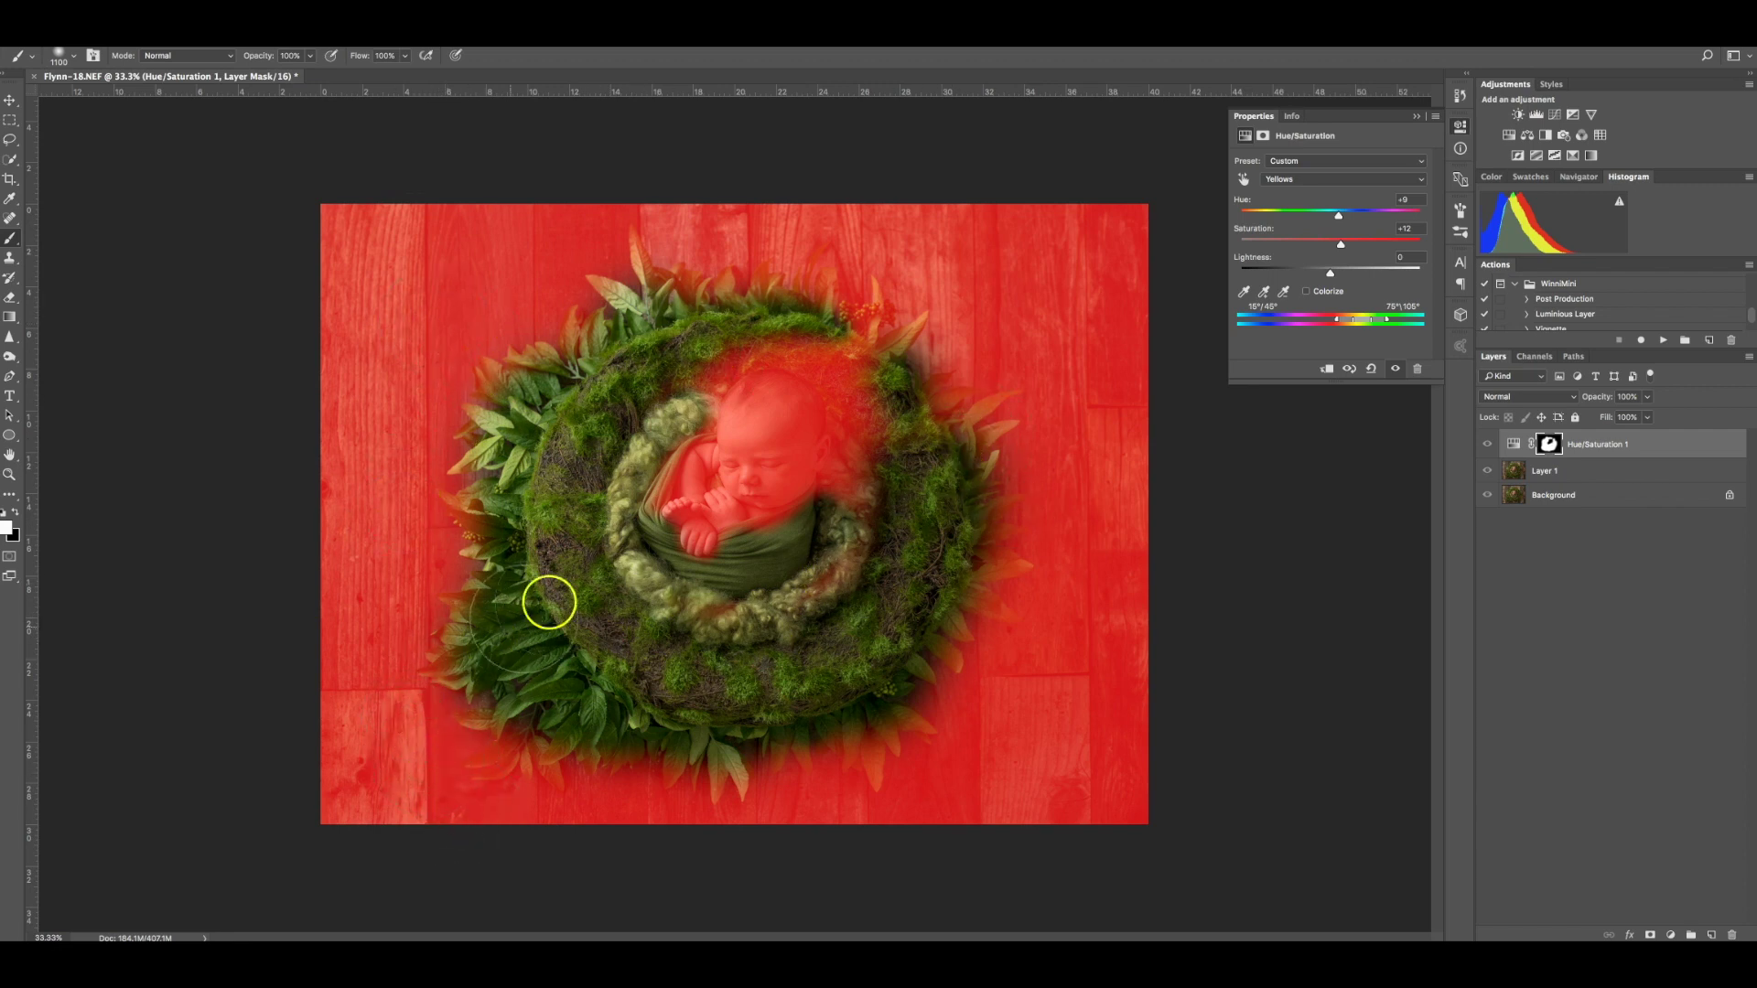
key(x)
drag(868, 439, 871, 469)
key(x)
key(bracketleft)
key(bracketleft)
key(bracketleft)
mouse_move(850, 539)
mouse_down()
mouse_move(896, 508)
mouse_move(844, 394)
mouse_move(747, 331)
mouse_move(715, 345)
mouse_move(866, 391)
mouse_up()
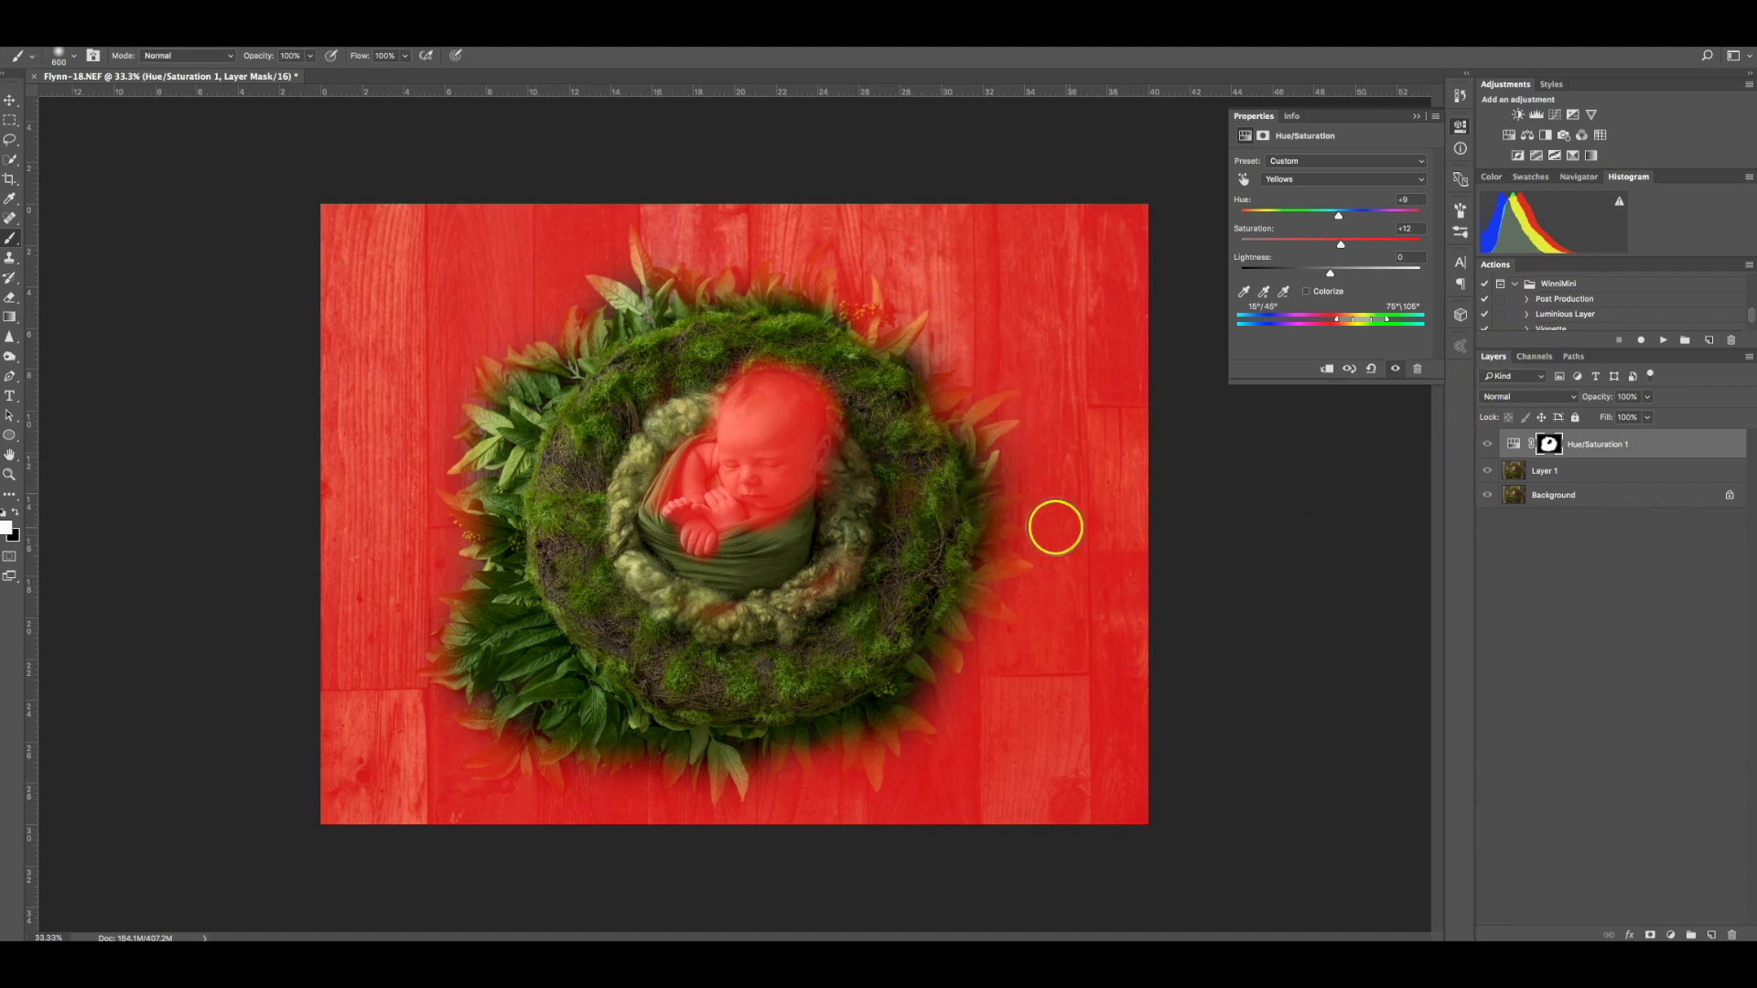
key(backslash)
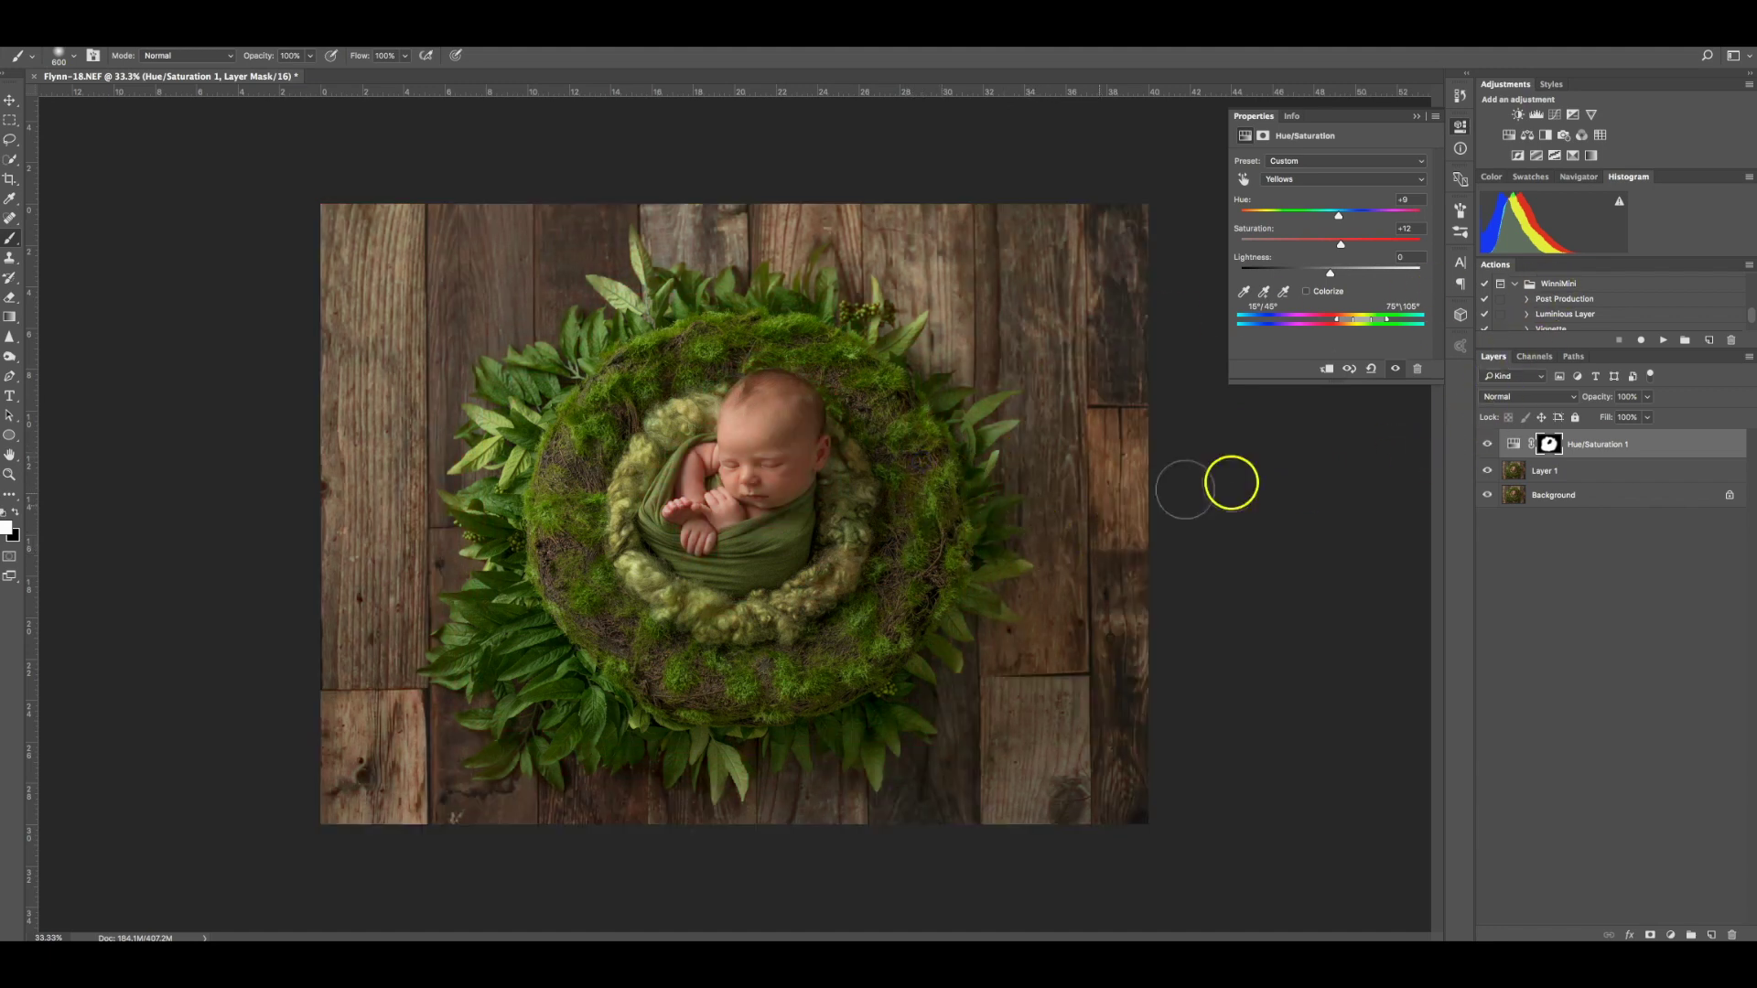
Step: Compare the photo with and without the green shift, flatten all layers and duplicate the result onto a new layer
click(1487, 445)
click(1486, 445)
click(1486, 444)
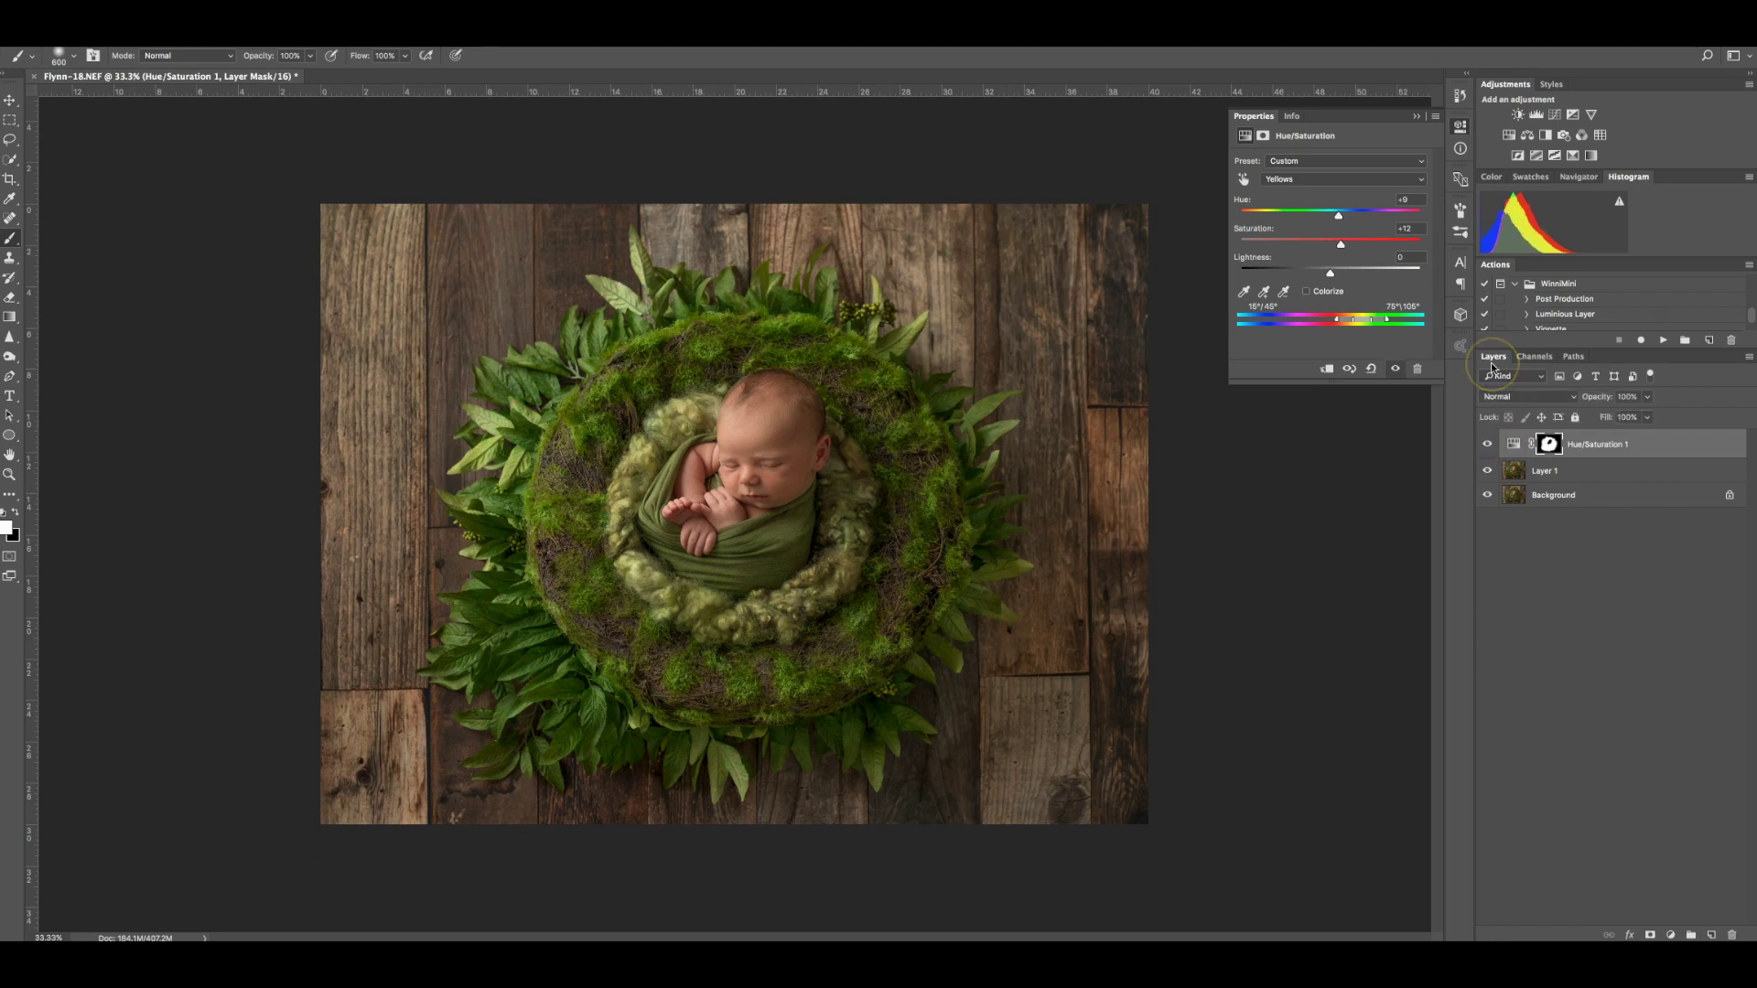
key(super+shift+e)
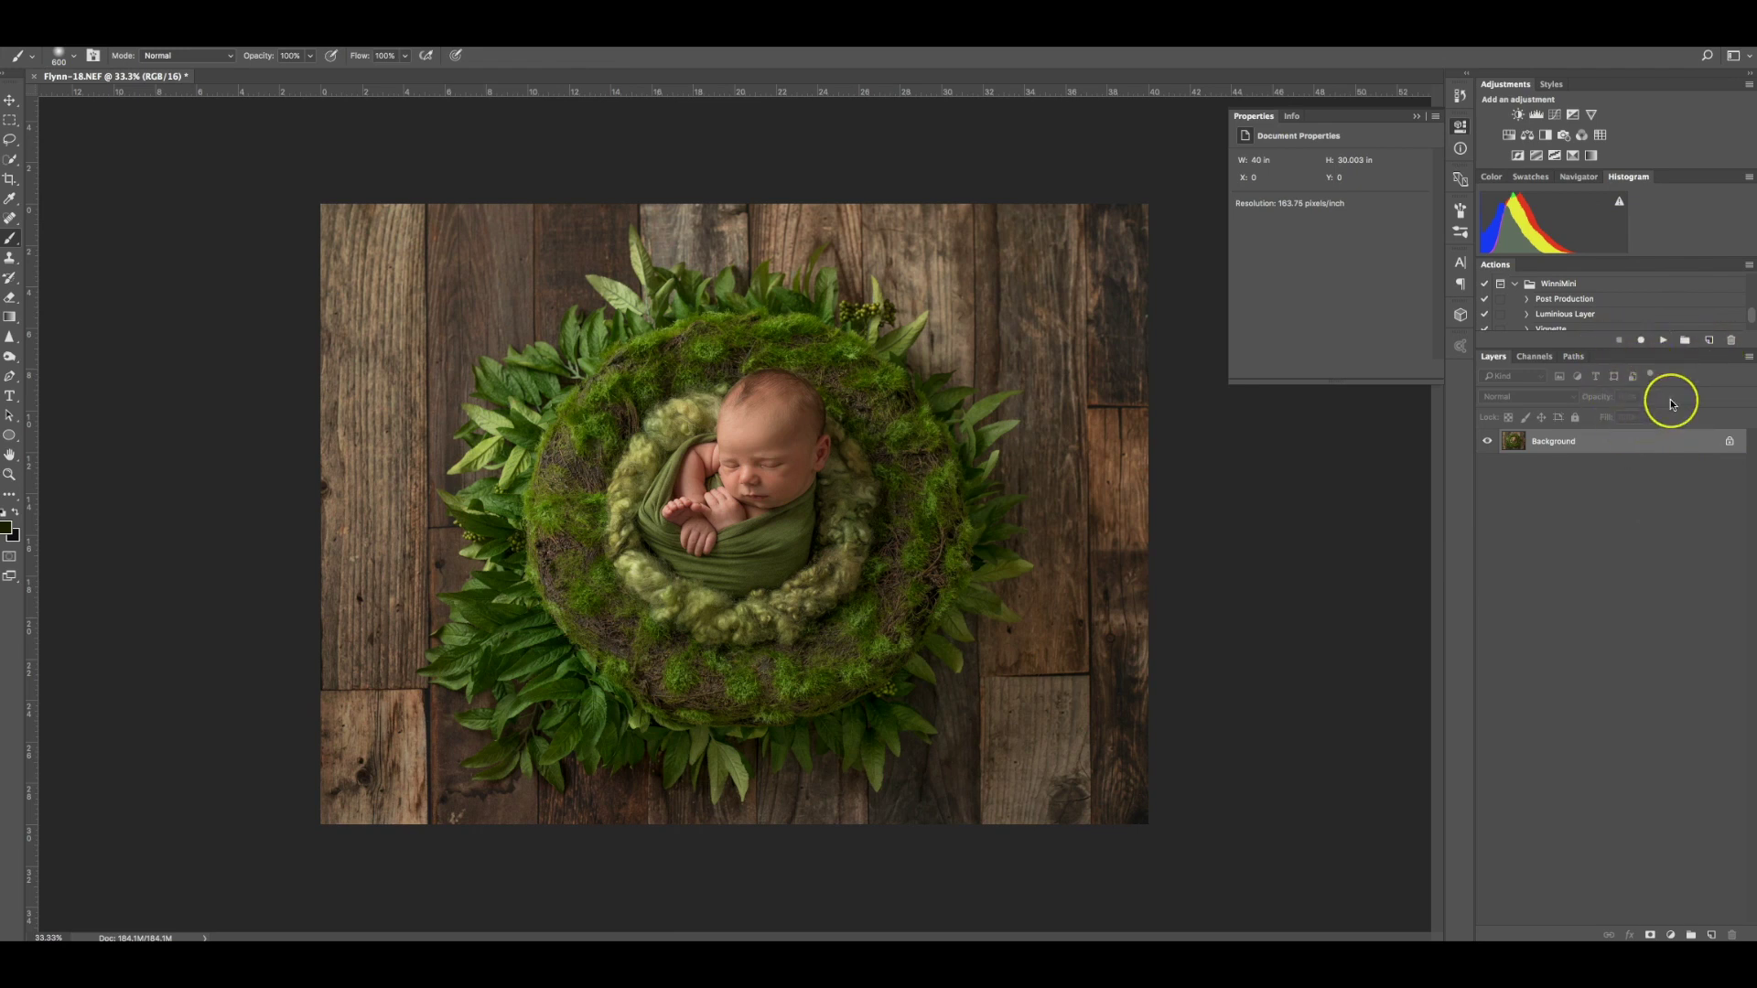
key(ctrl+j)
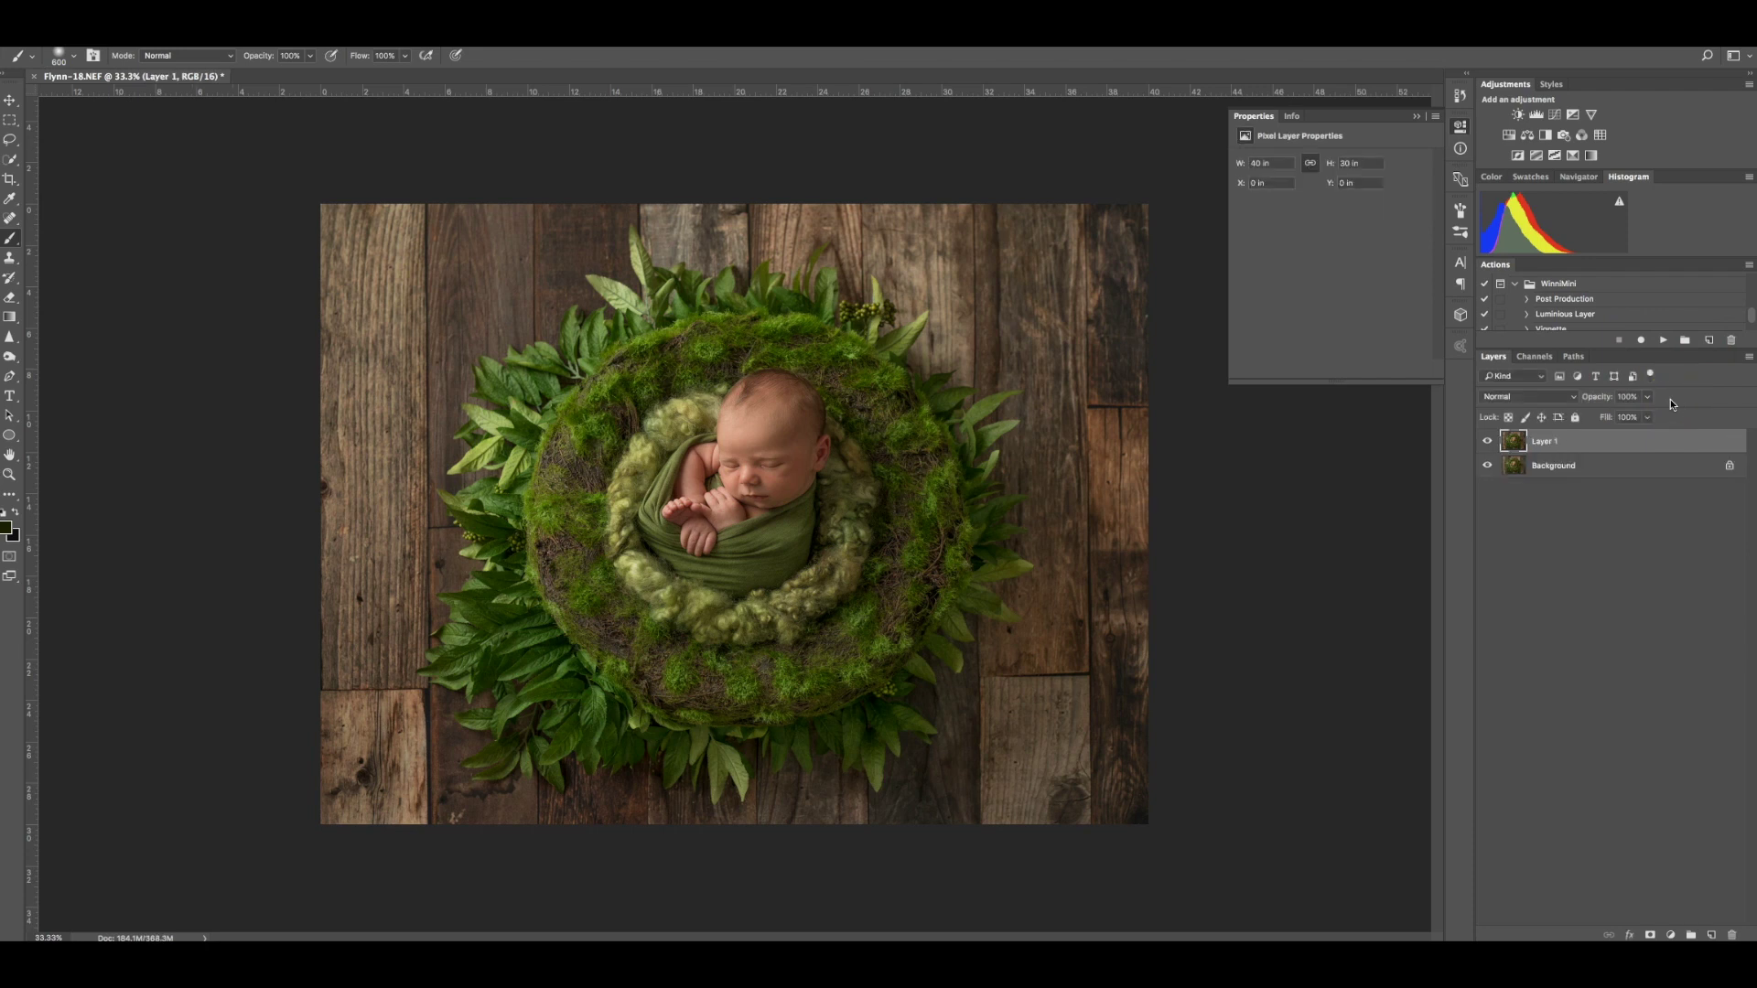
Step: Blend the duplicate layer in Soft Light at 28% opacity, compare the effect and merge it into the background
click(1518, 400)
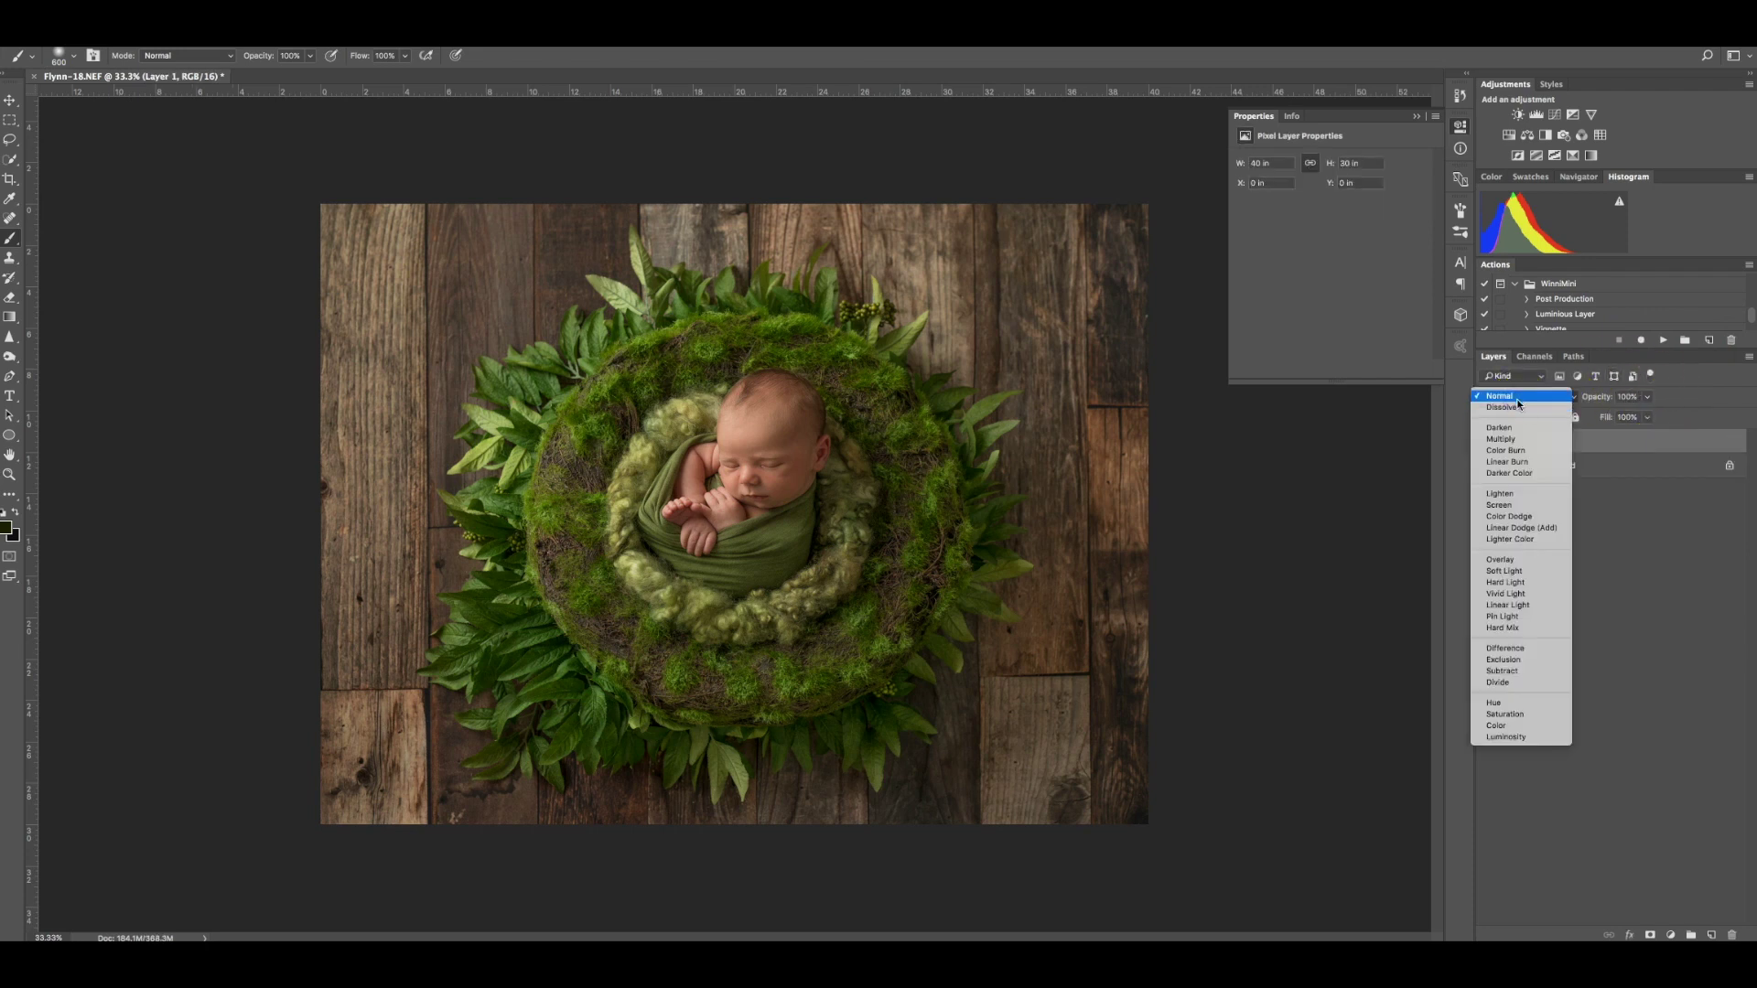
click(1508, 570)
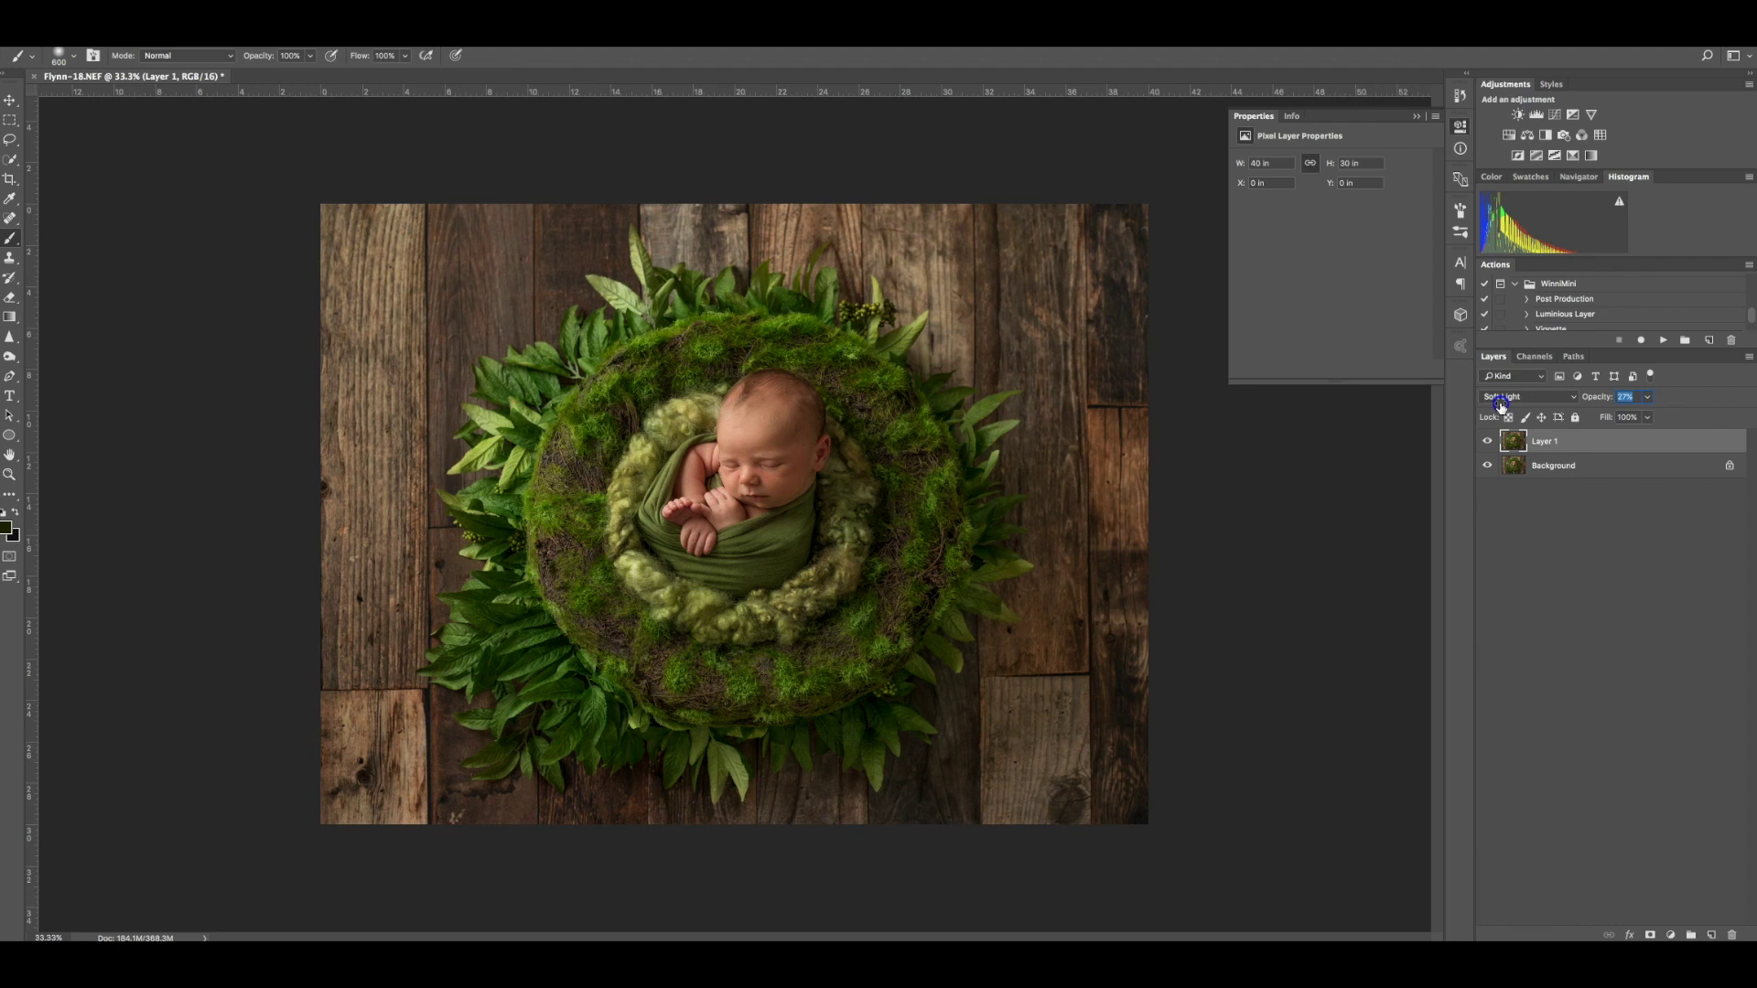
drag(1500, 405, 1504, 408)
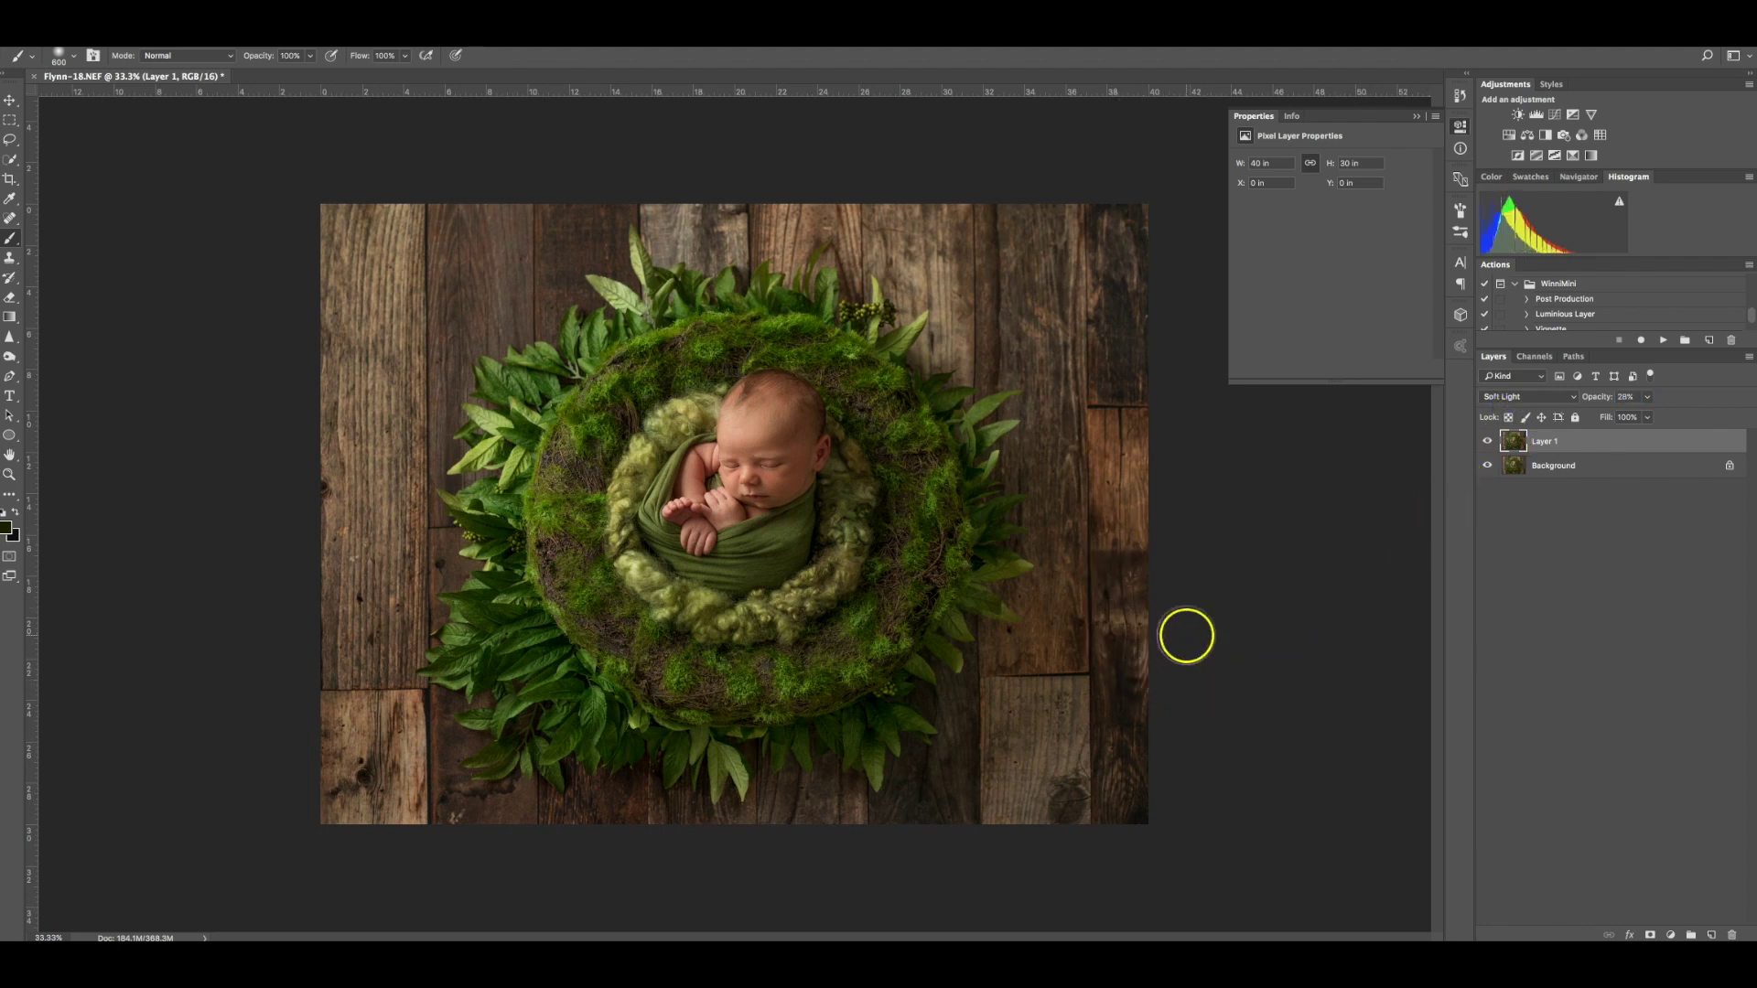
click(1487, 442)
click(1487, 442)
key(ctrl+e)
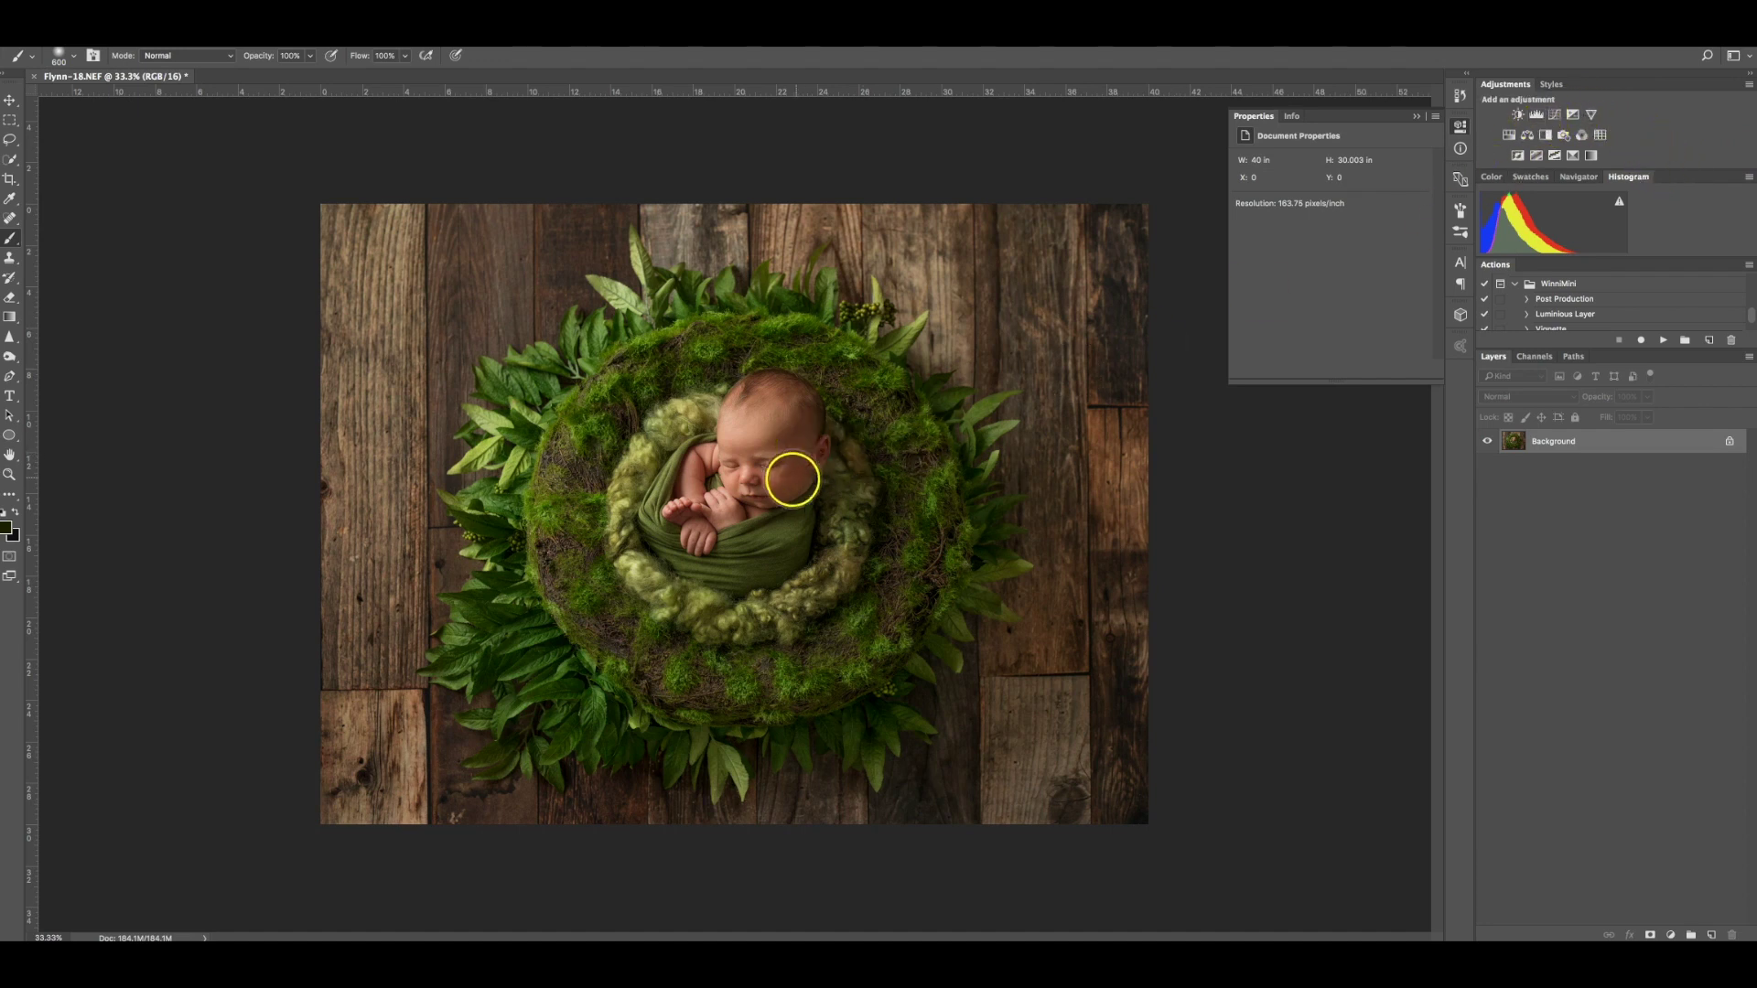
Step: Brighten the shadowed side of the baby with a slightly raised Curves adjustment painted through an inverted mask
click(1554, 115)
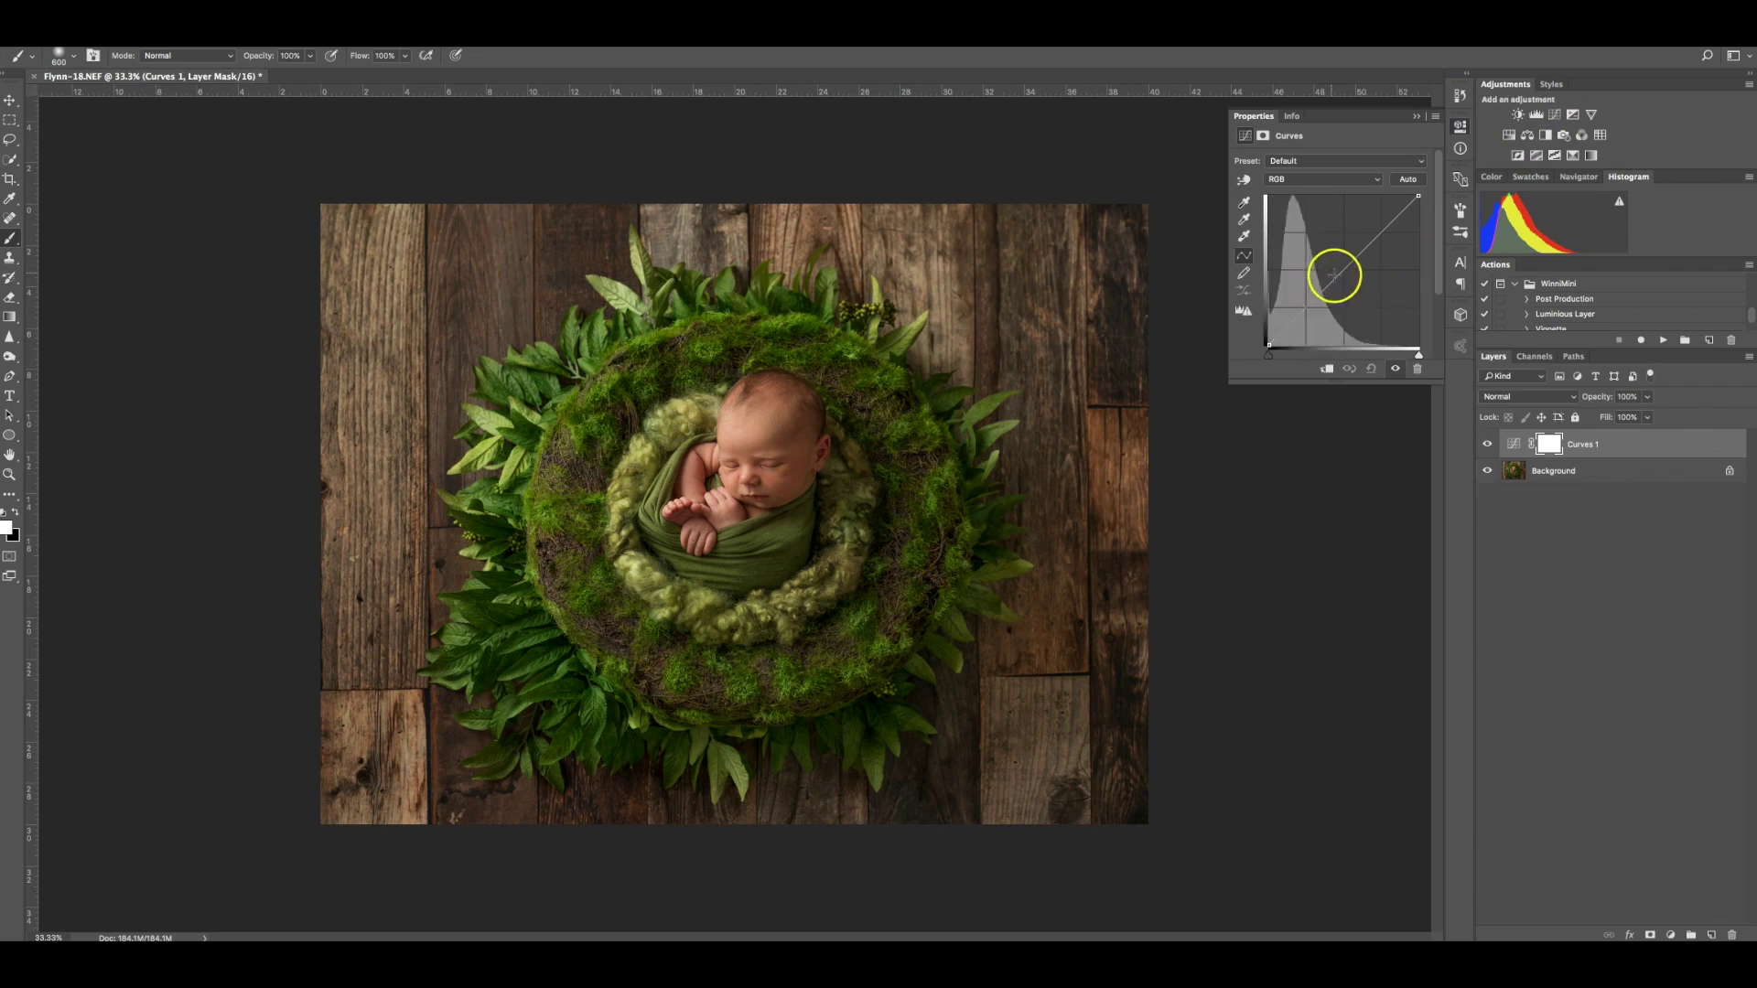
click(1334, 276)
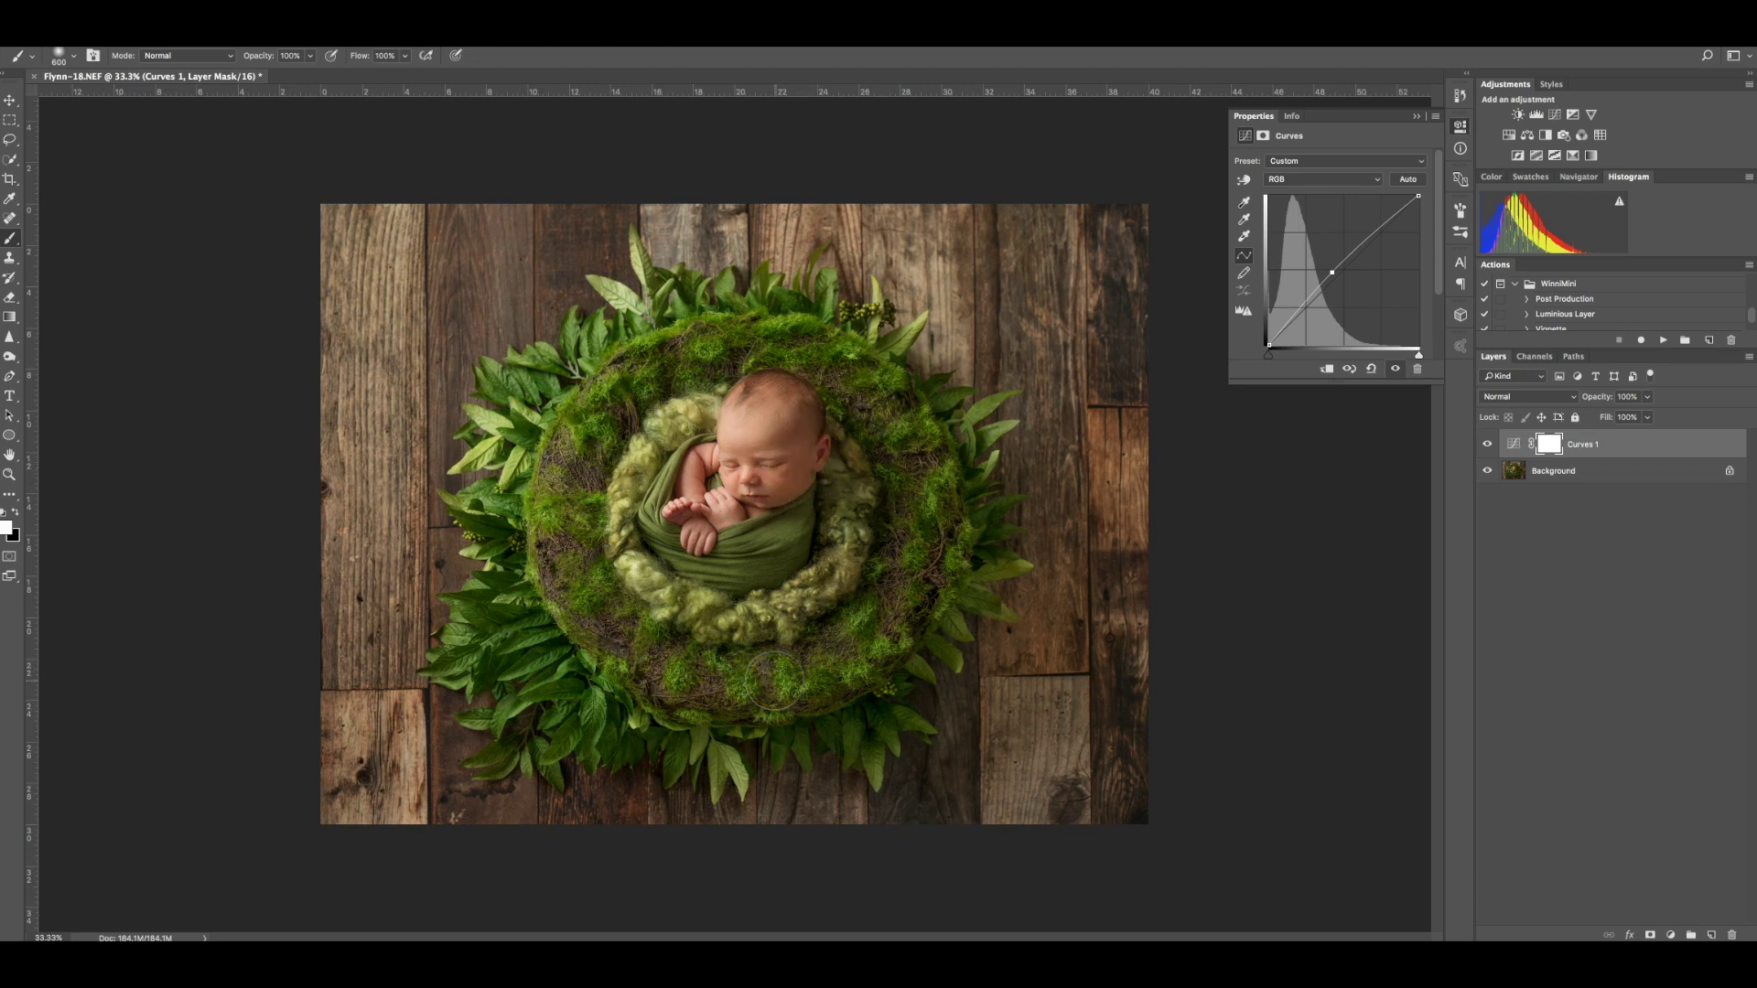
key(ctrl+i)
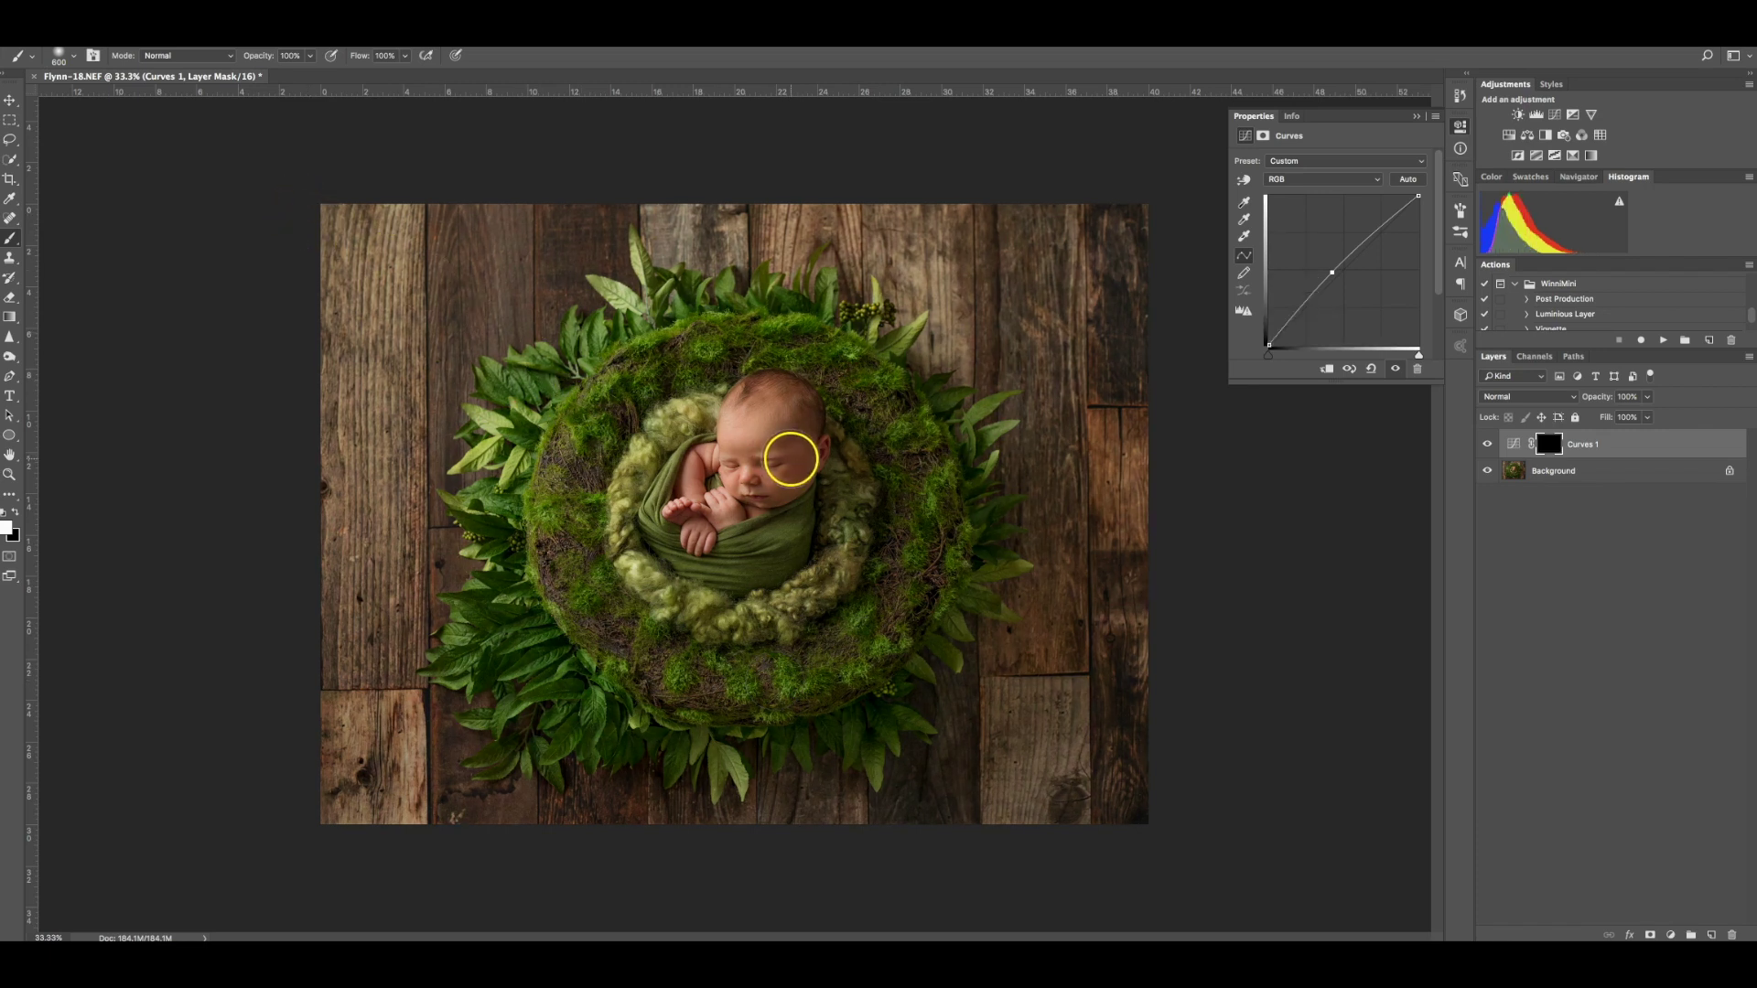
key(bracketleft)
key(bracketleft)
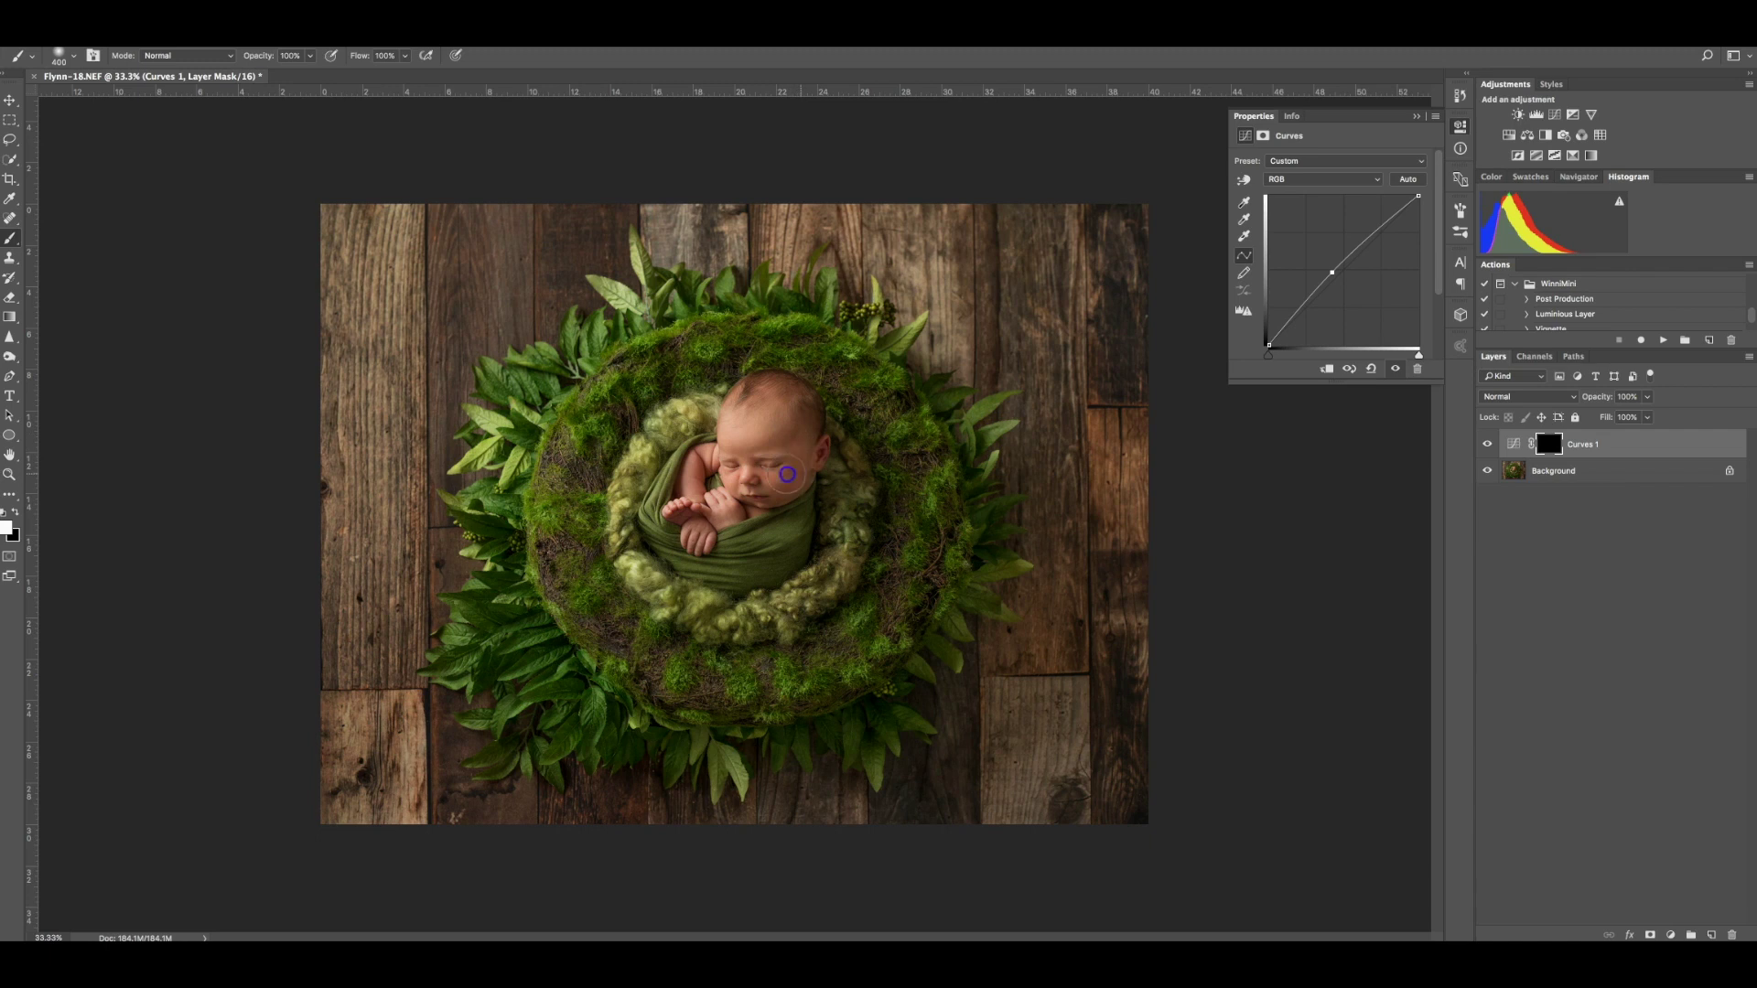
mouse_move(809, 599)
mouse_down()
mouse_move(796, 589)
mouse_move(841, 506)
mouse_up()
key(Delete)
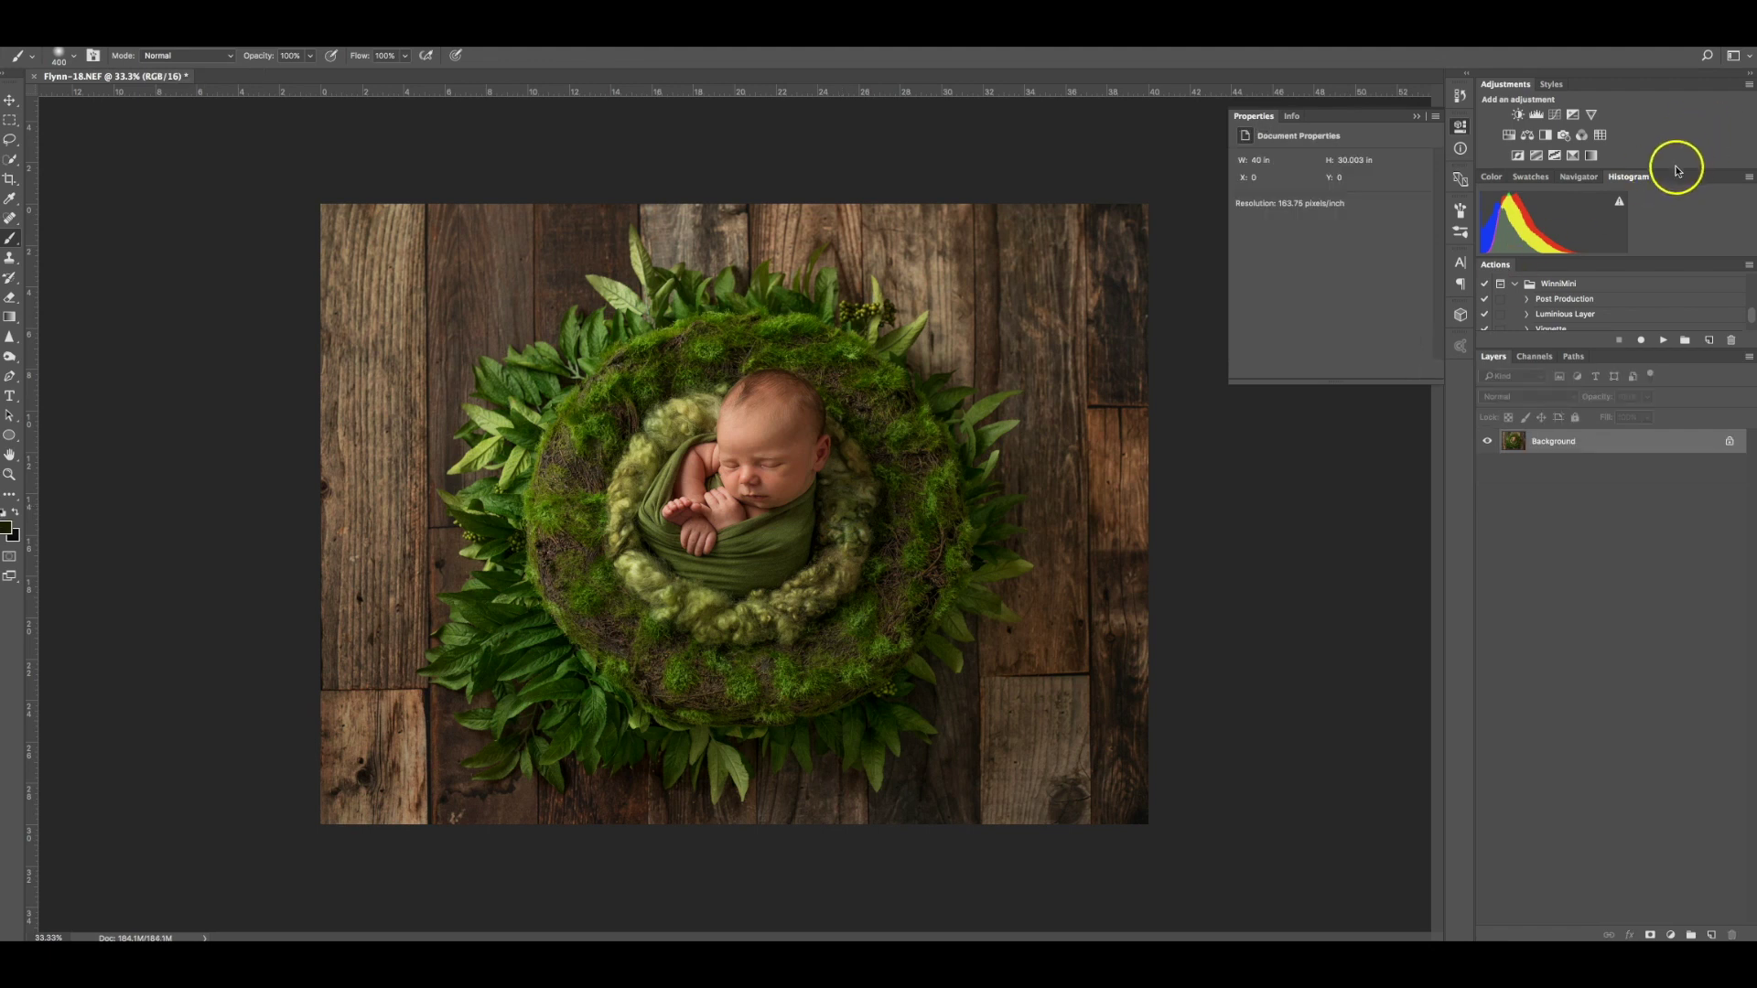
Step: Apply a Vibrance adjustment of +40 to the whole photo and merge it into the background
click(1591, 114)
click(1591, 114)
key(super+z)
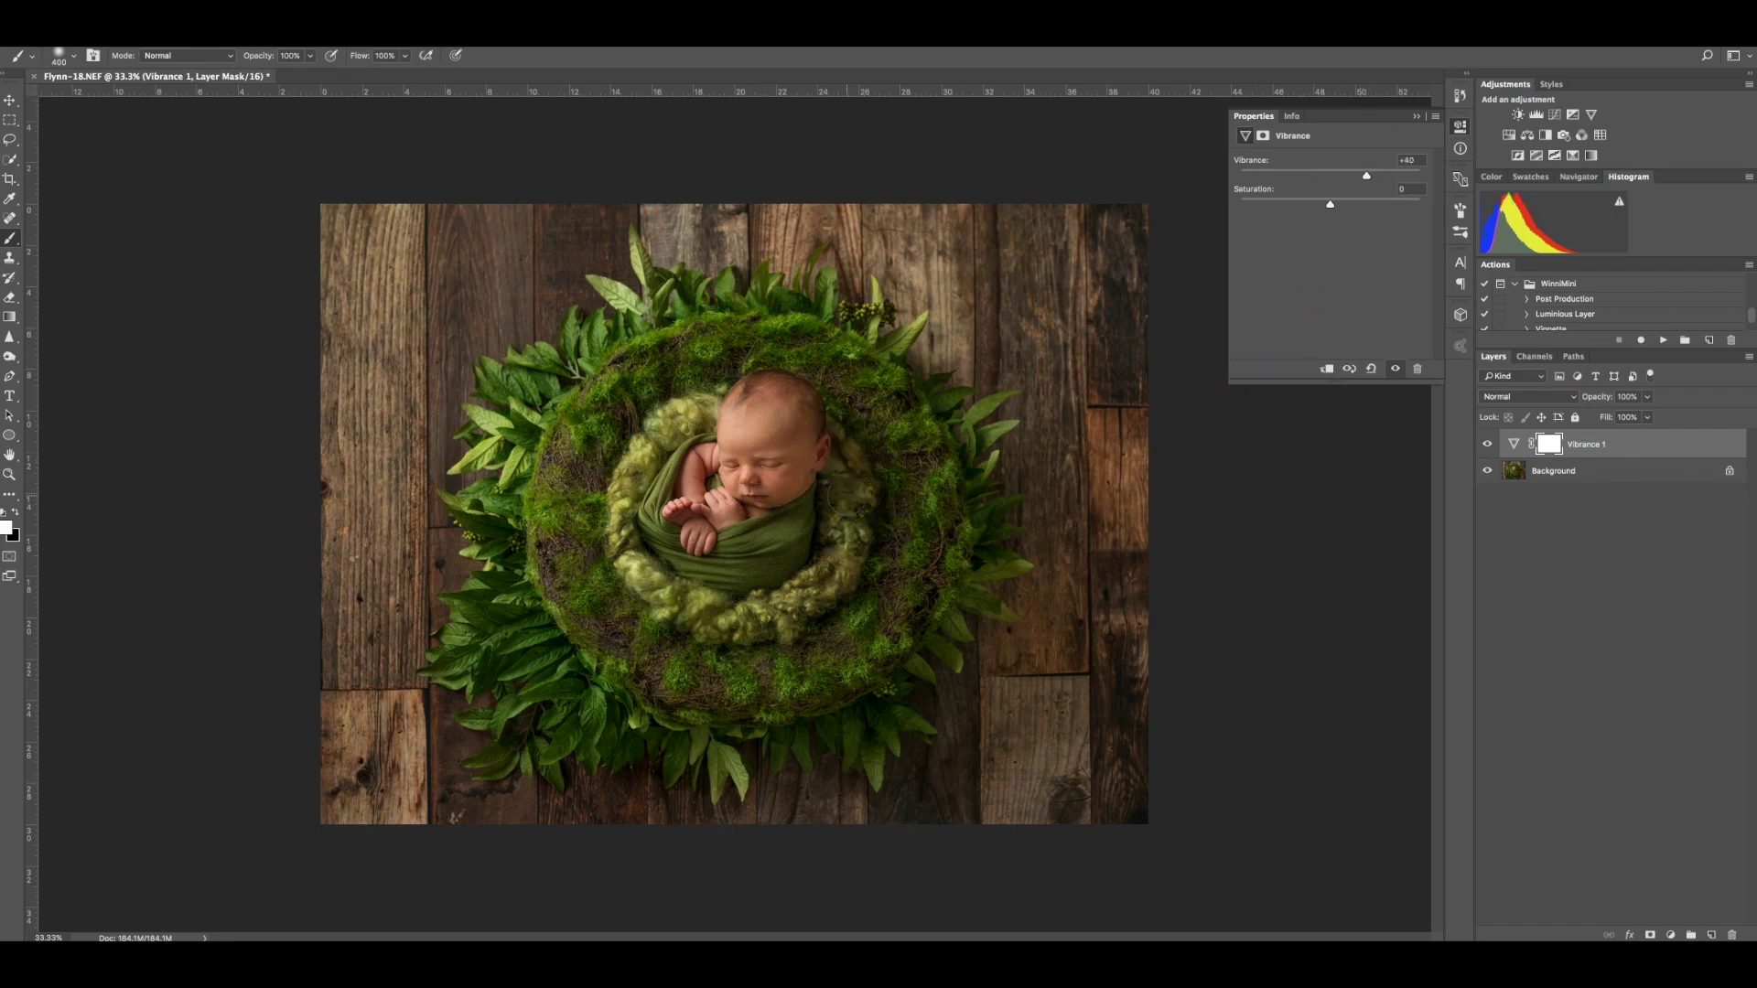
key(ctrl+z)
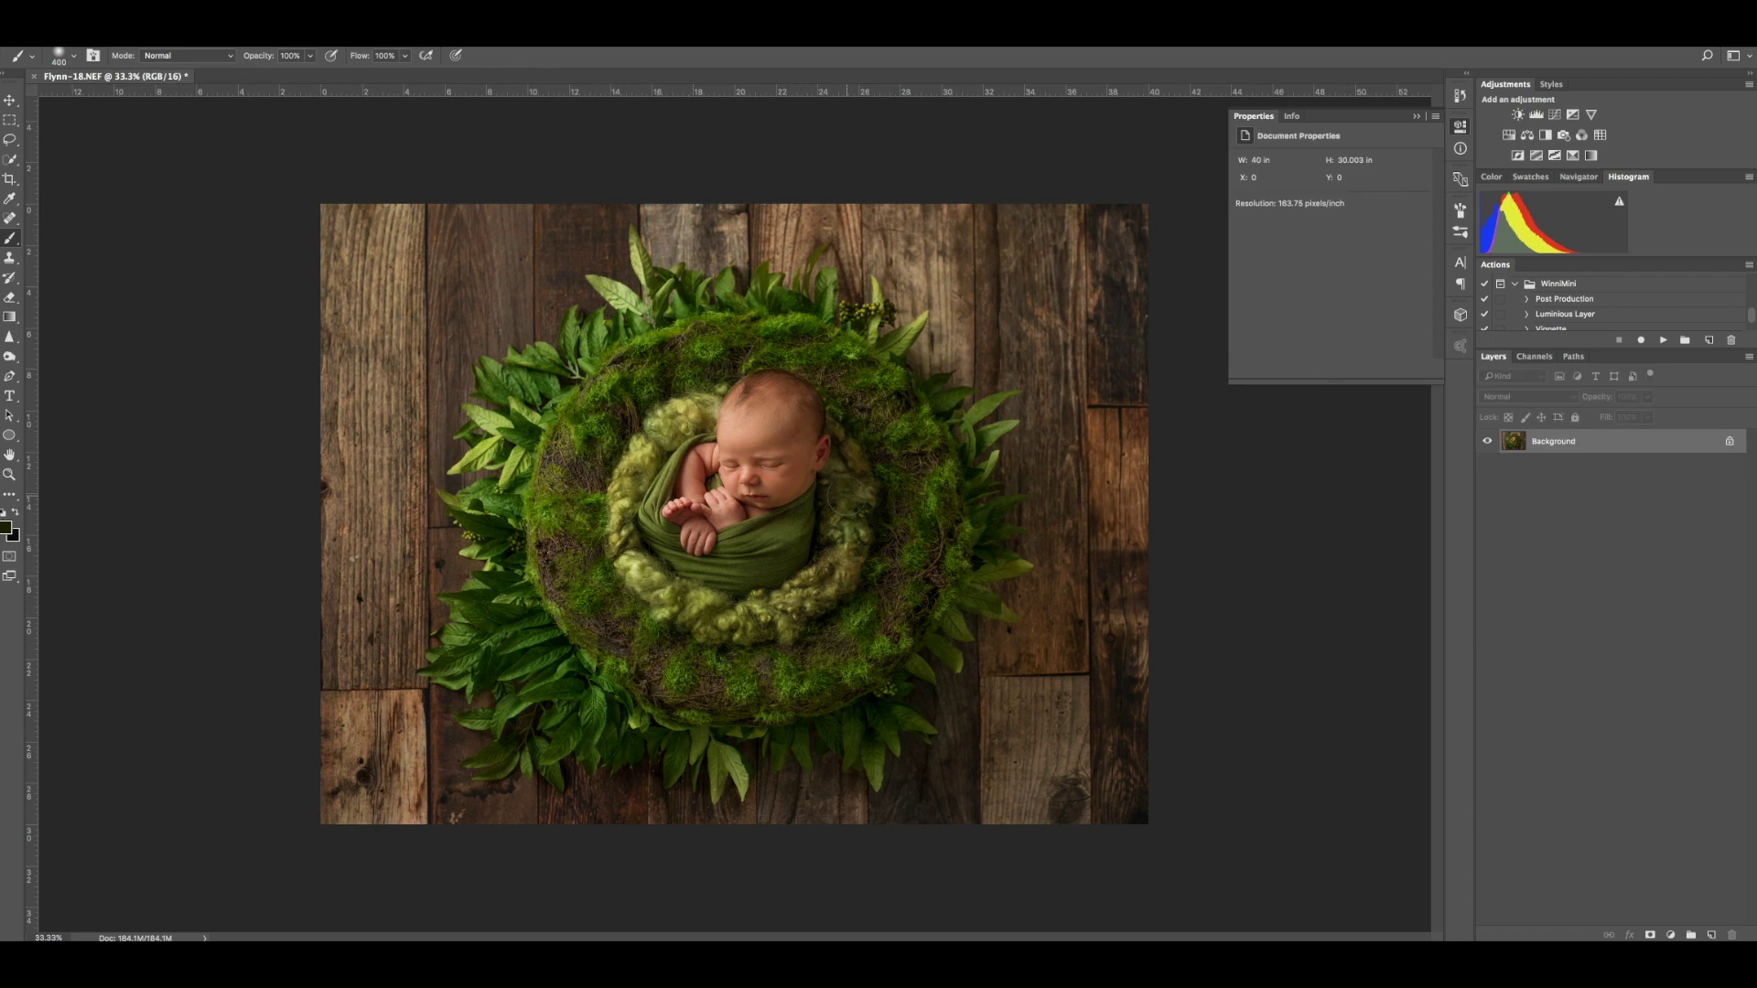
Step: Duplicate the background onto a new layer and sharpen it with Unsharp Mask at an amount of 81%
key(ctrl+plus)
key(ctrl+minus)
key(ctrl+j)
click(326, 10)
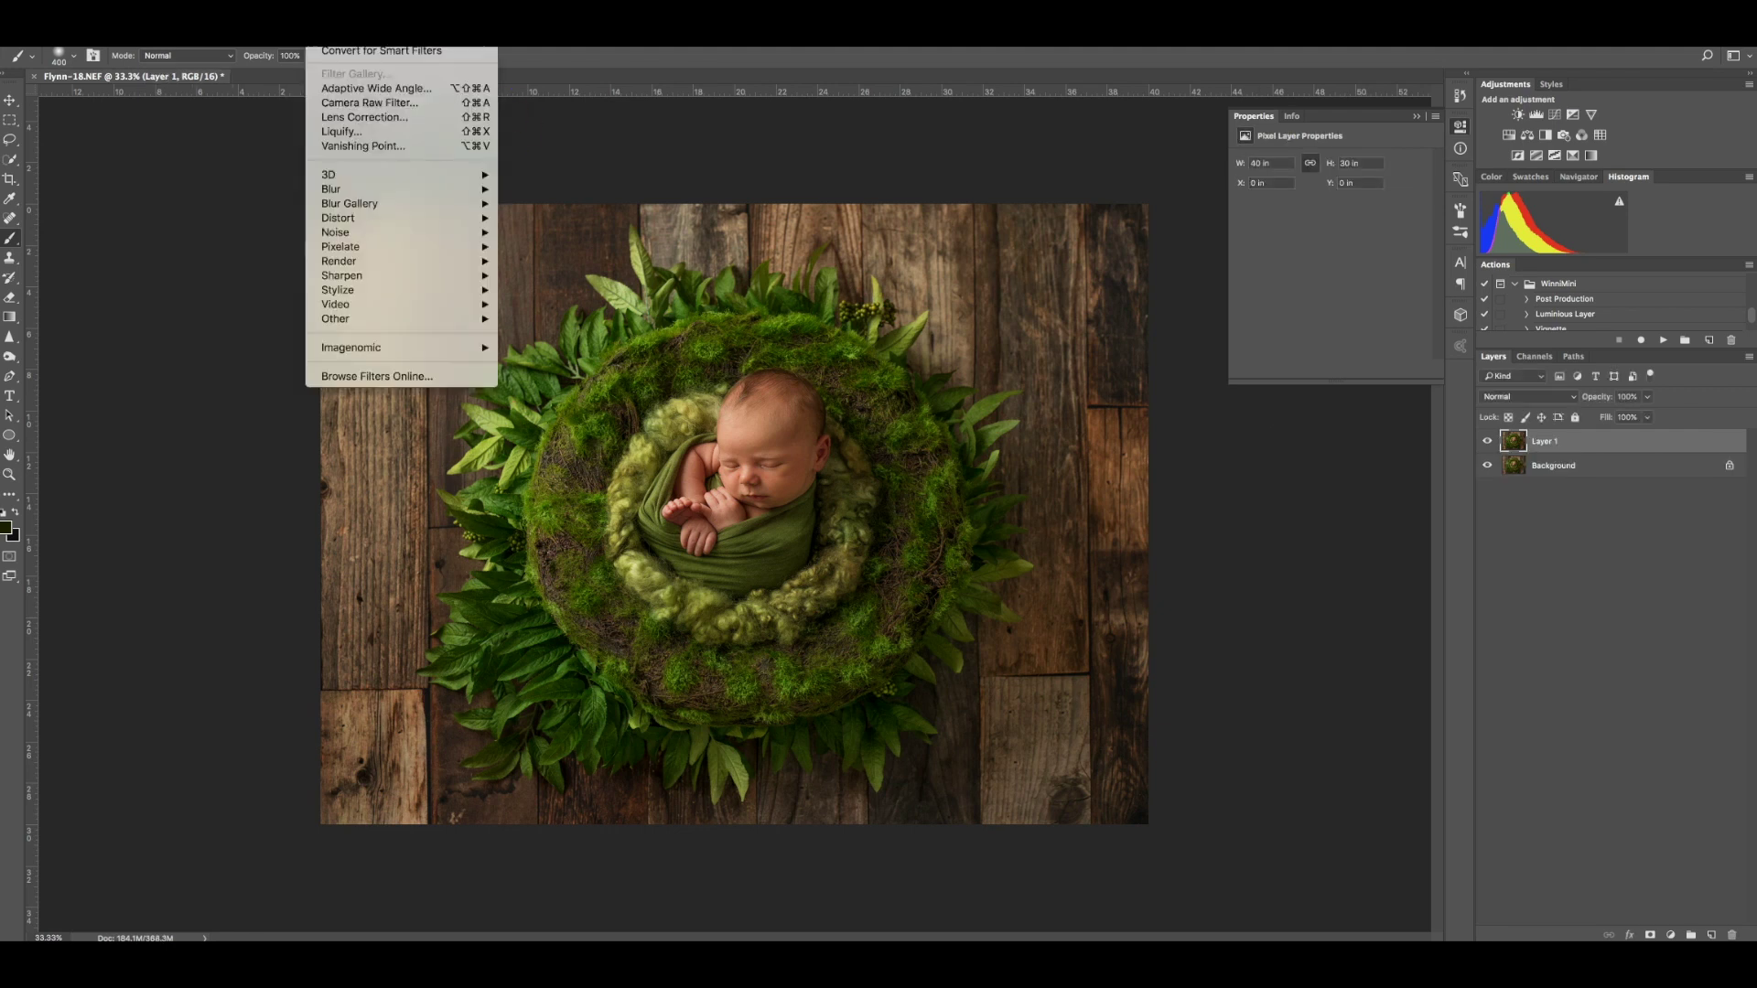
mouse_move(370, 278)
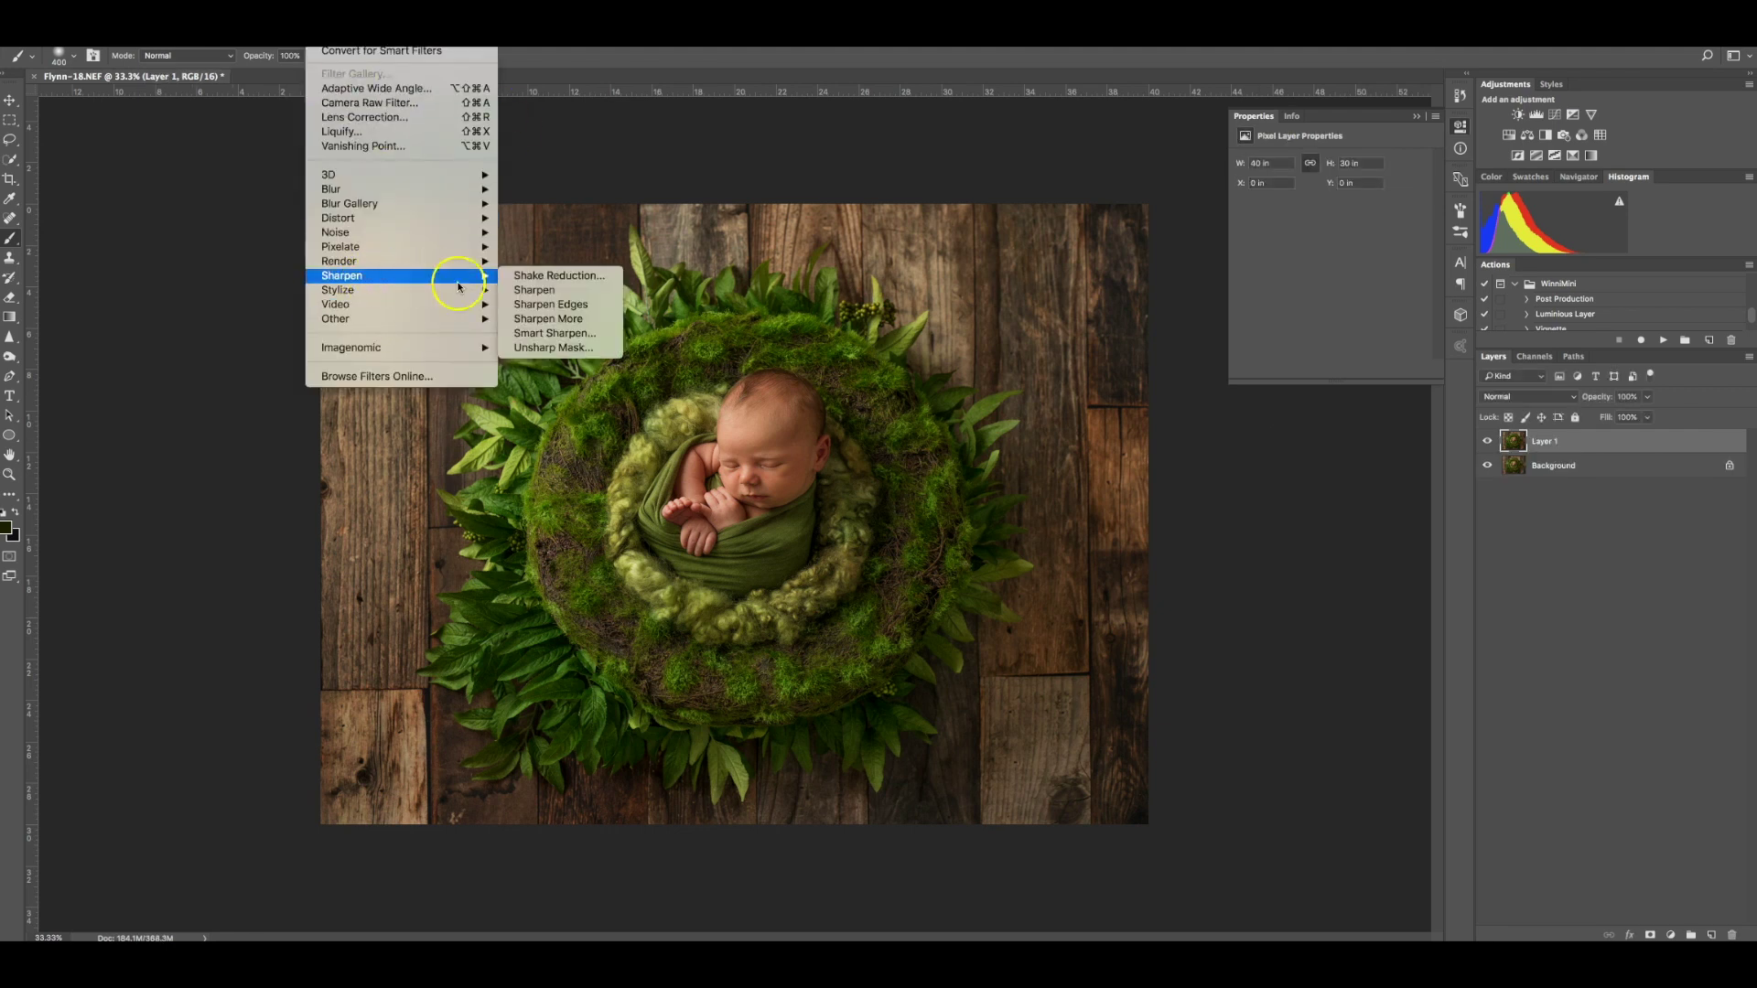
click(547, 348)
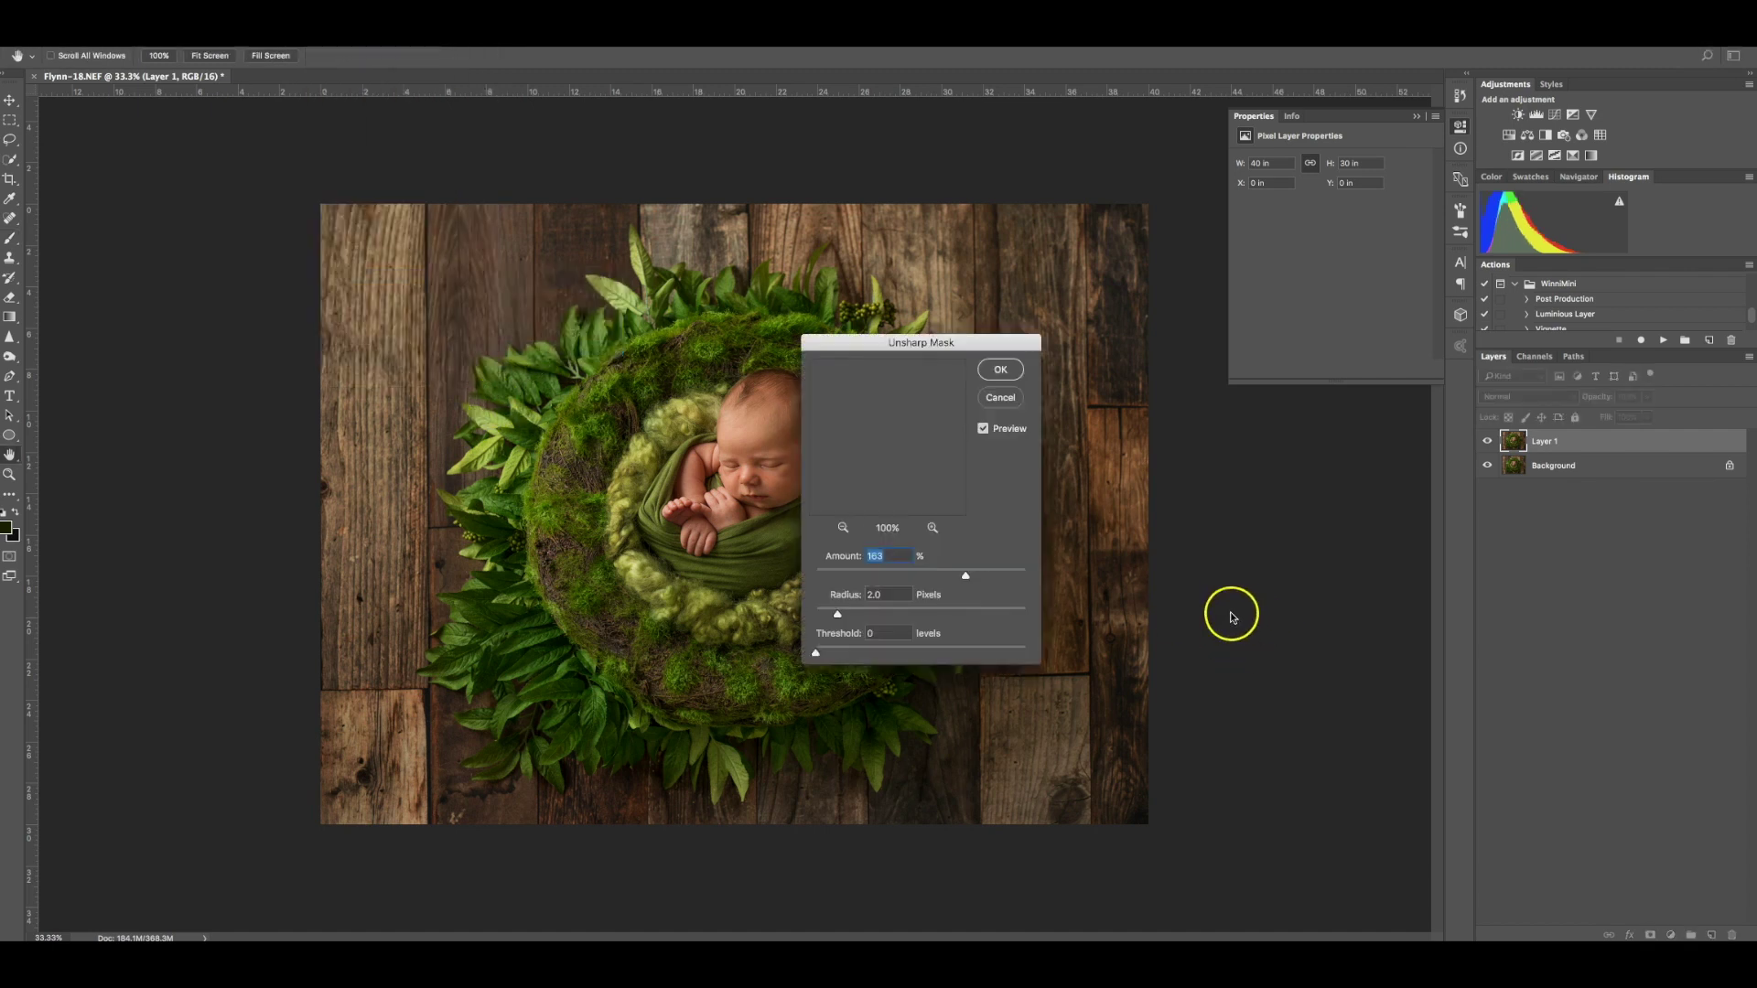
drag(861, 403, 984, 322)
drag(965, 574, 865, 577)
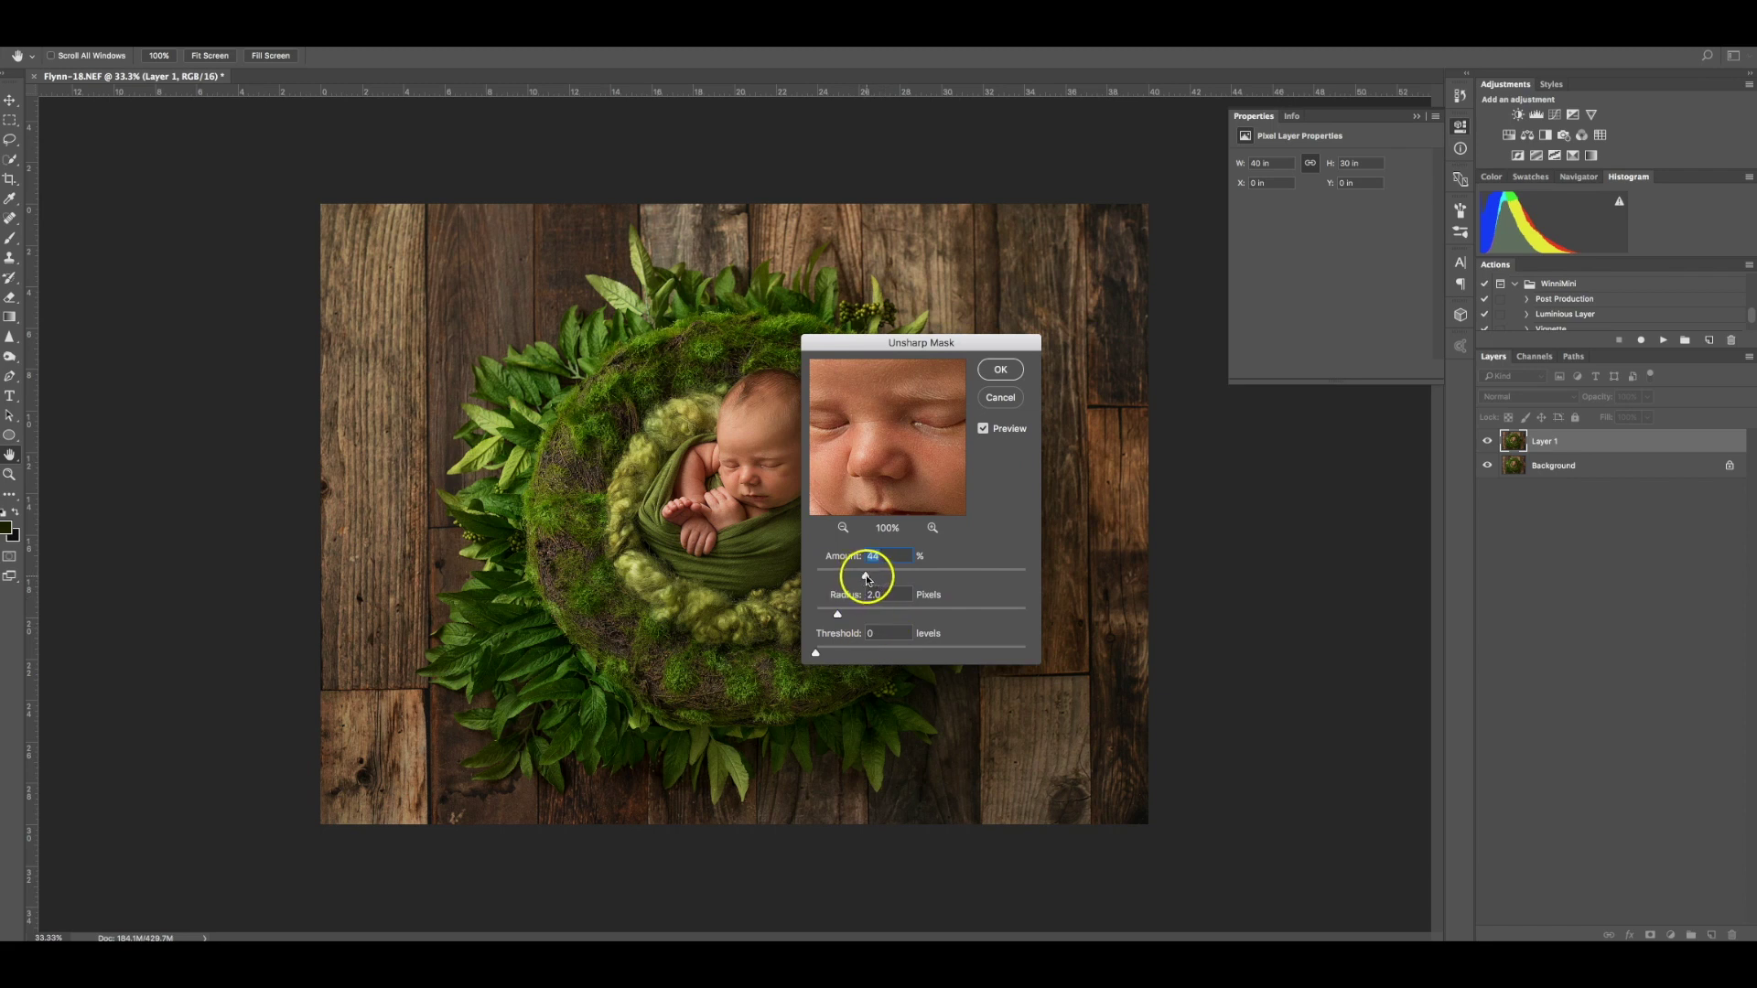
drag(870, 580, 943, 580)
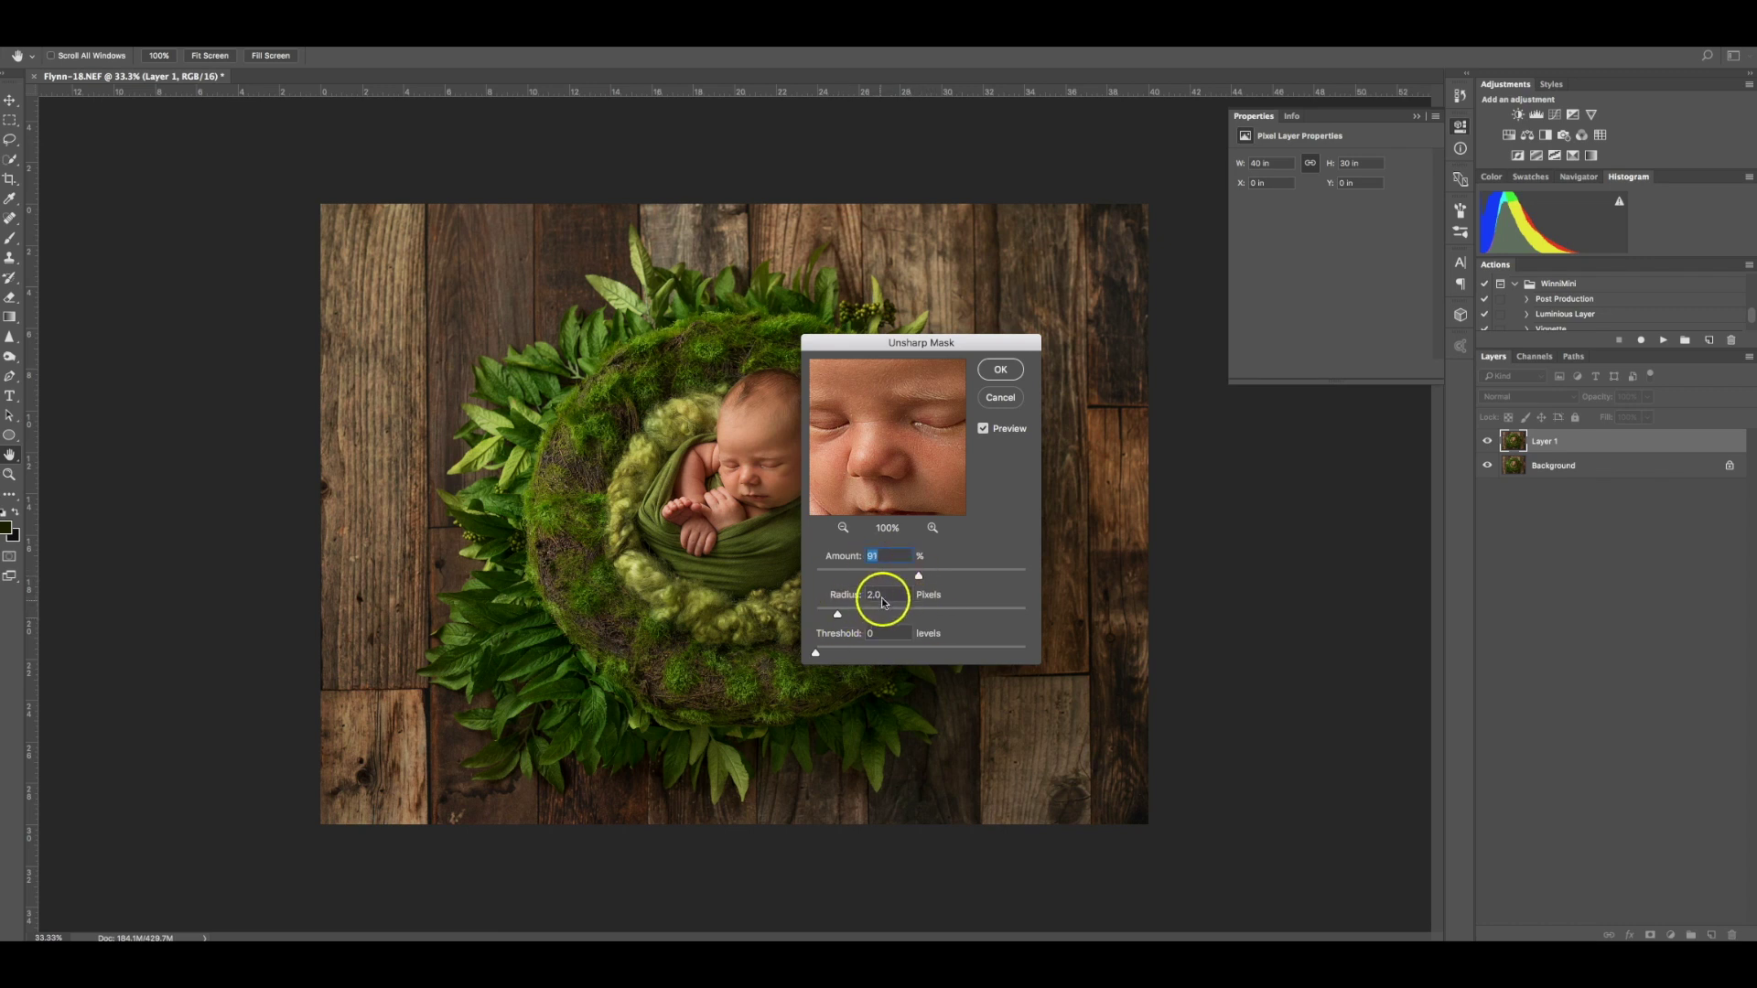
click(1000, 369)
Step: Hide the sharpened layer with a black mask and paint the sharpening back over the baby's toes, fingers and mouth
key(b)
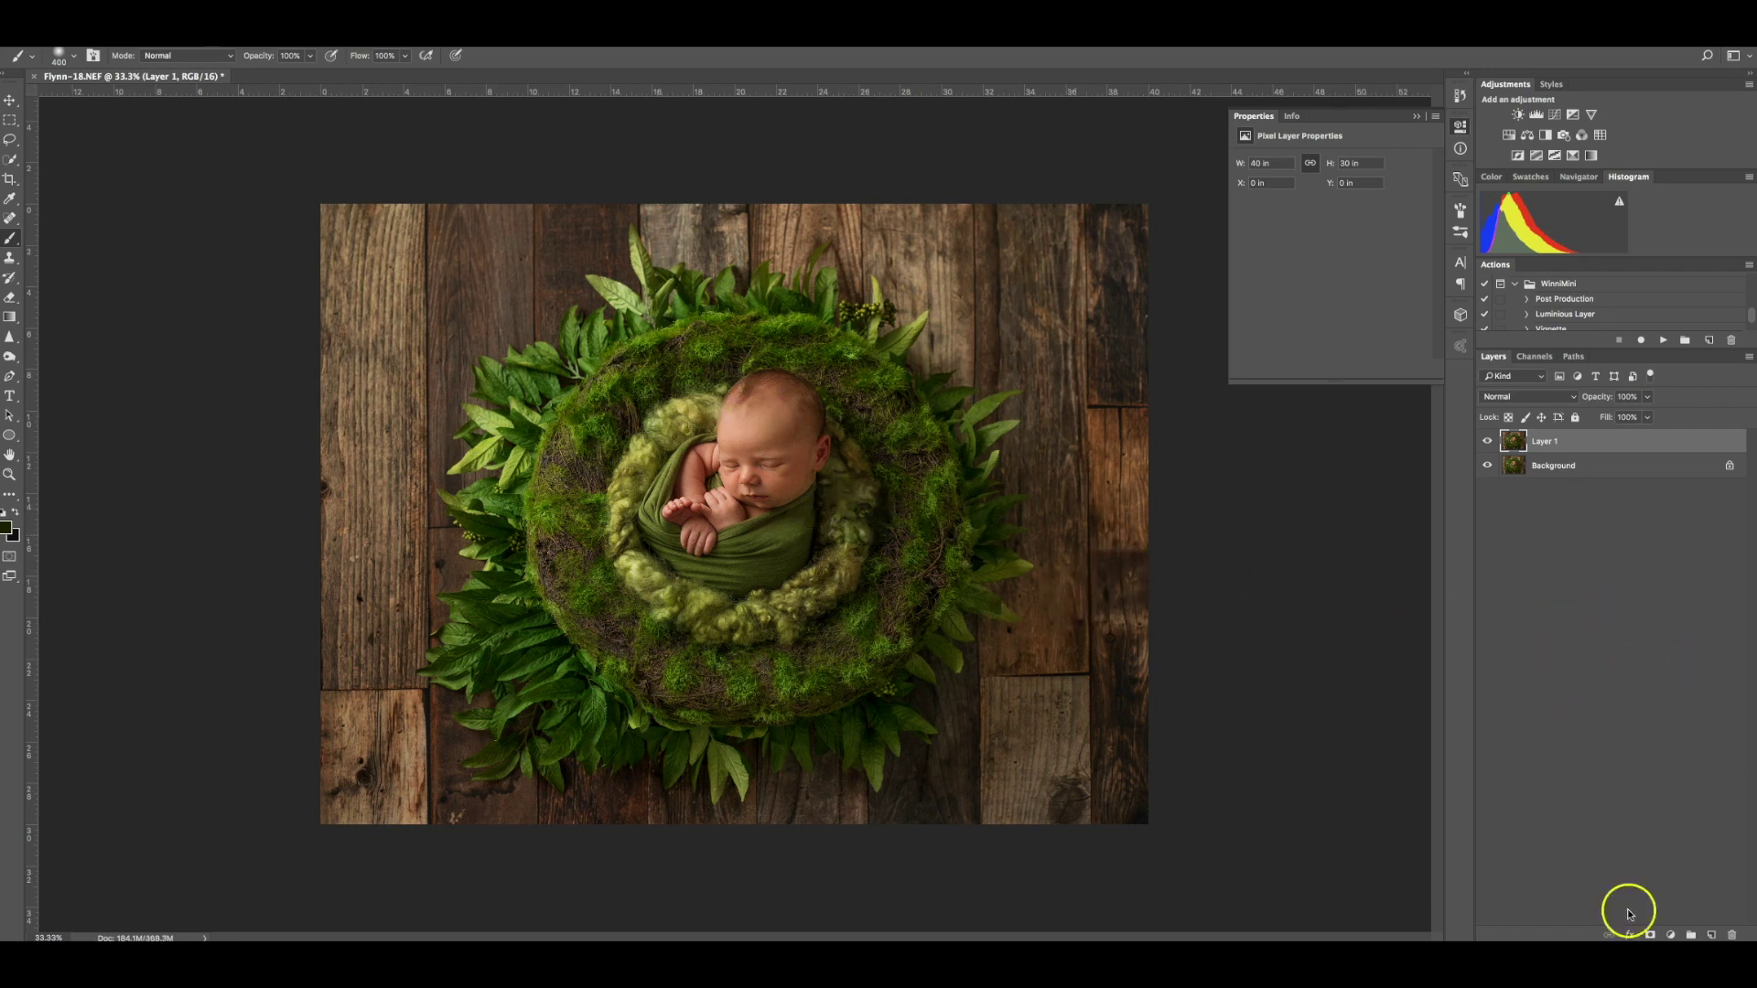
click(1651, 936)
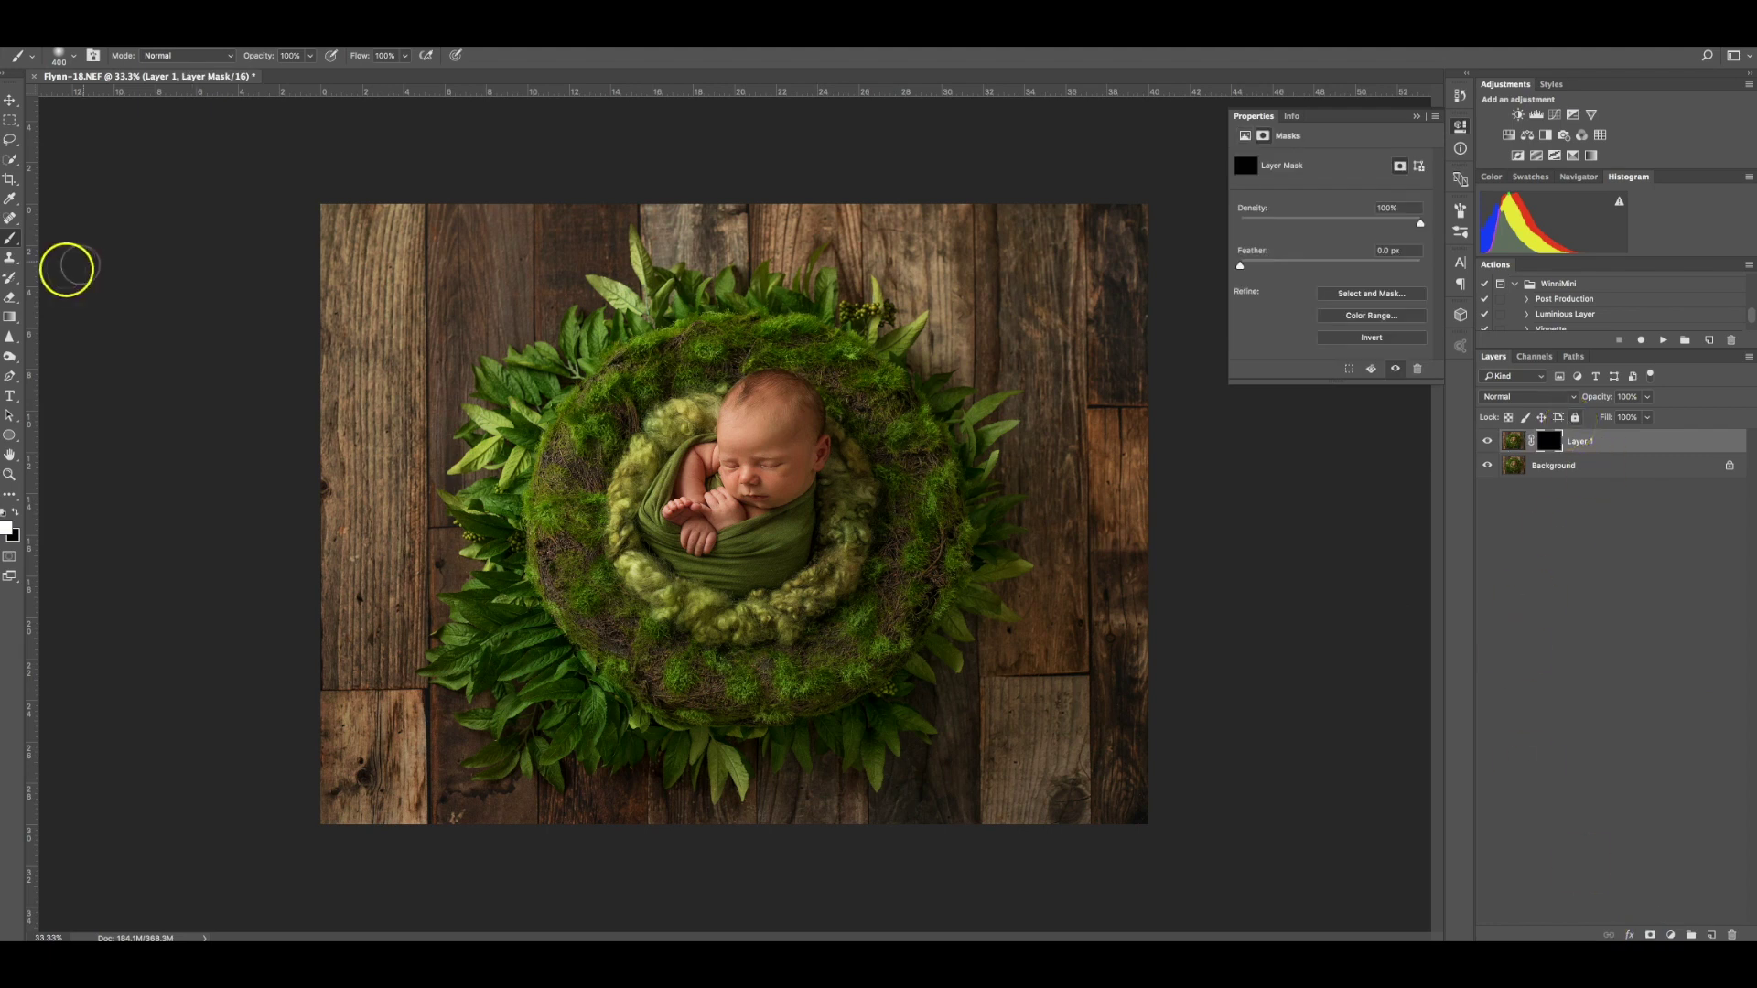
key(ctrl+plus)
key(bracketleft)
key(bracketleft)
key(bracketleft)
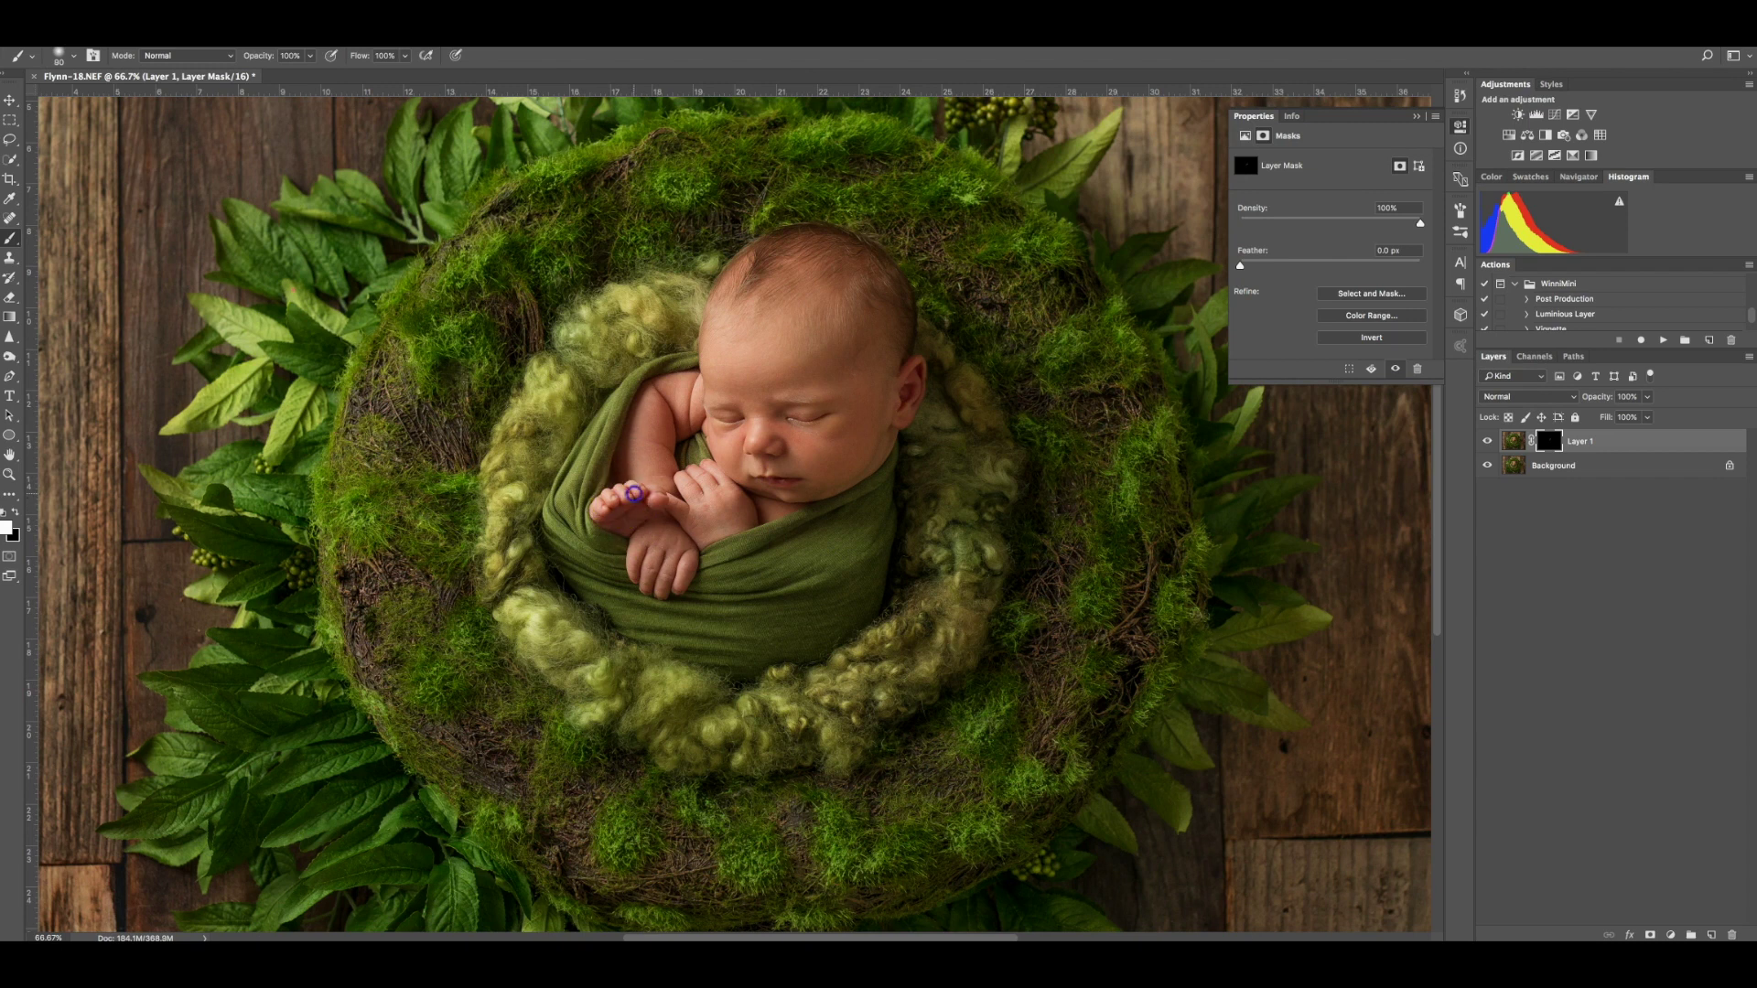
key(bracketright)
key(bracketright)
key(bracketright)
key(bracketright)
click(700, 480)
drag(774, 531, 774, 479)
Step: Paint the sharpening onto the moss along the wreath's lower-right part with a larger brush
key(bracketright)
key(bracketright)
key(bracketright)
click(1093, 608)
mouse_move(943, 812)
mouse_down()
mouse_move(1056, 678)
mouse_move(1058, 640)
mouse_move(961, 904)
mouse_move(1054, 678)
mouse_move(916, 817)
mouse_move(1106, 665)
mouse_move(902, 871)
mouse_move(1015, 750)
mouse_up()
key(x)
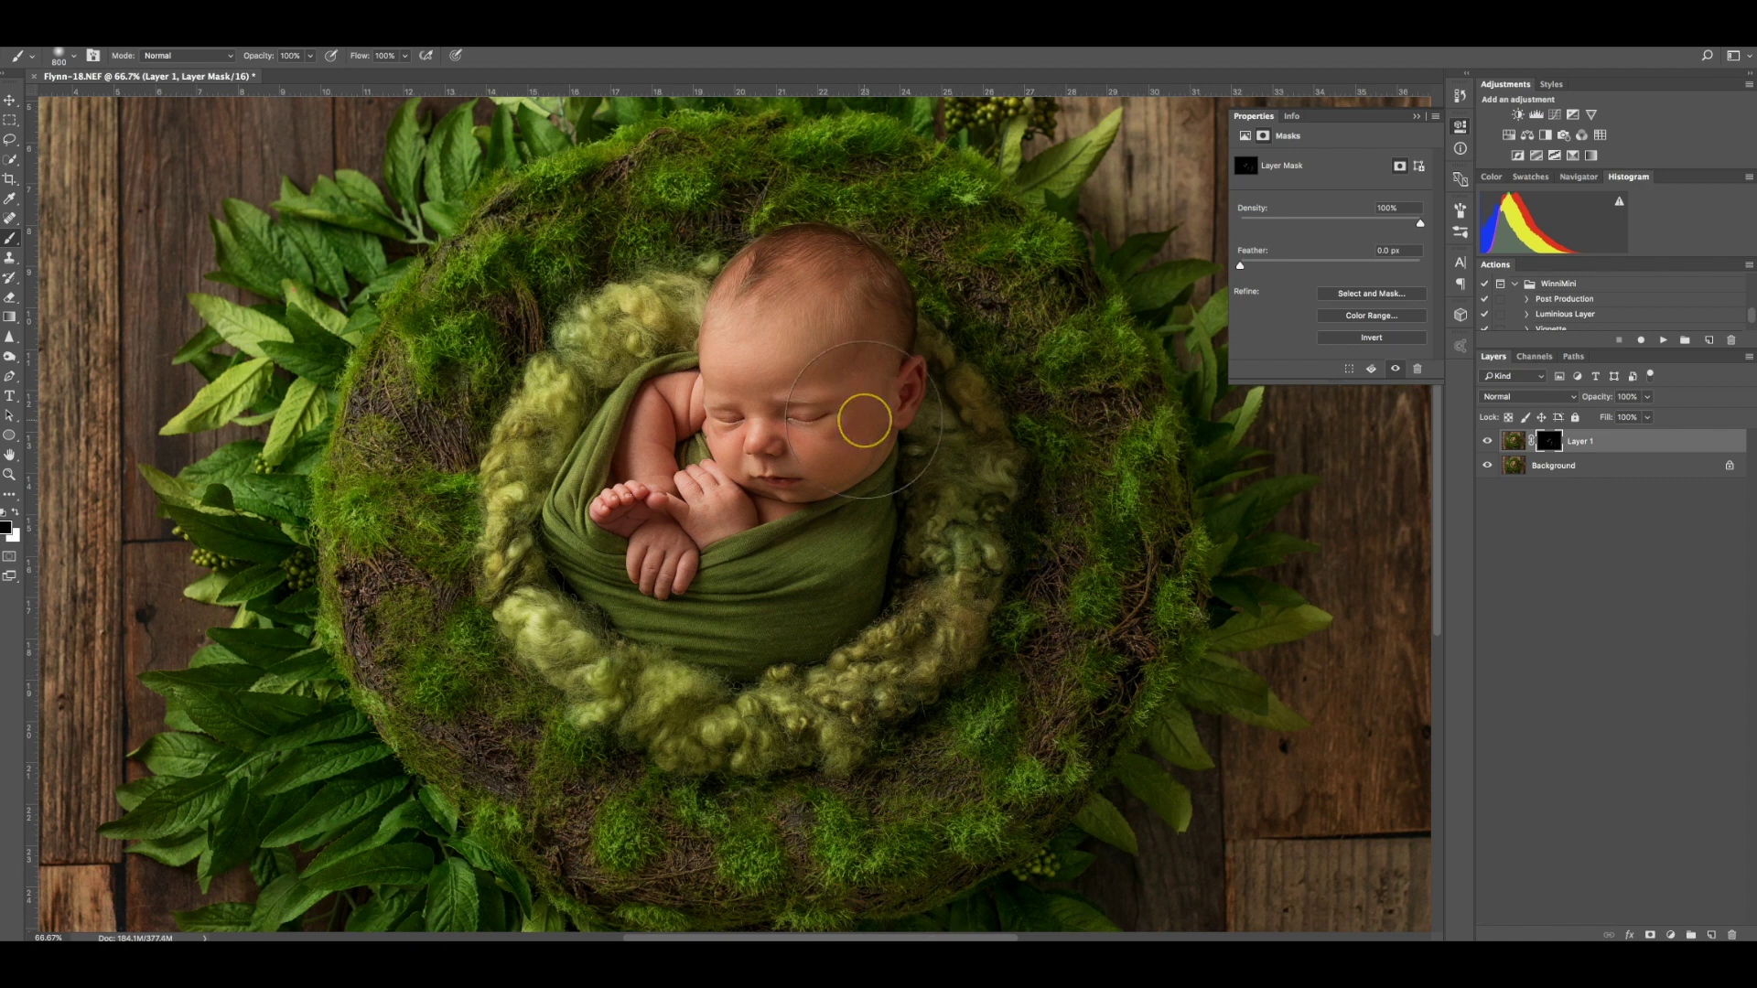
Step: Compare the full photo with and without the sharpening and merge the masked layer into the background
key(super+minus)
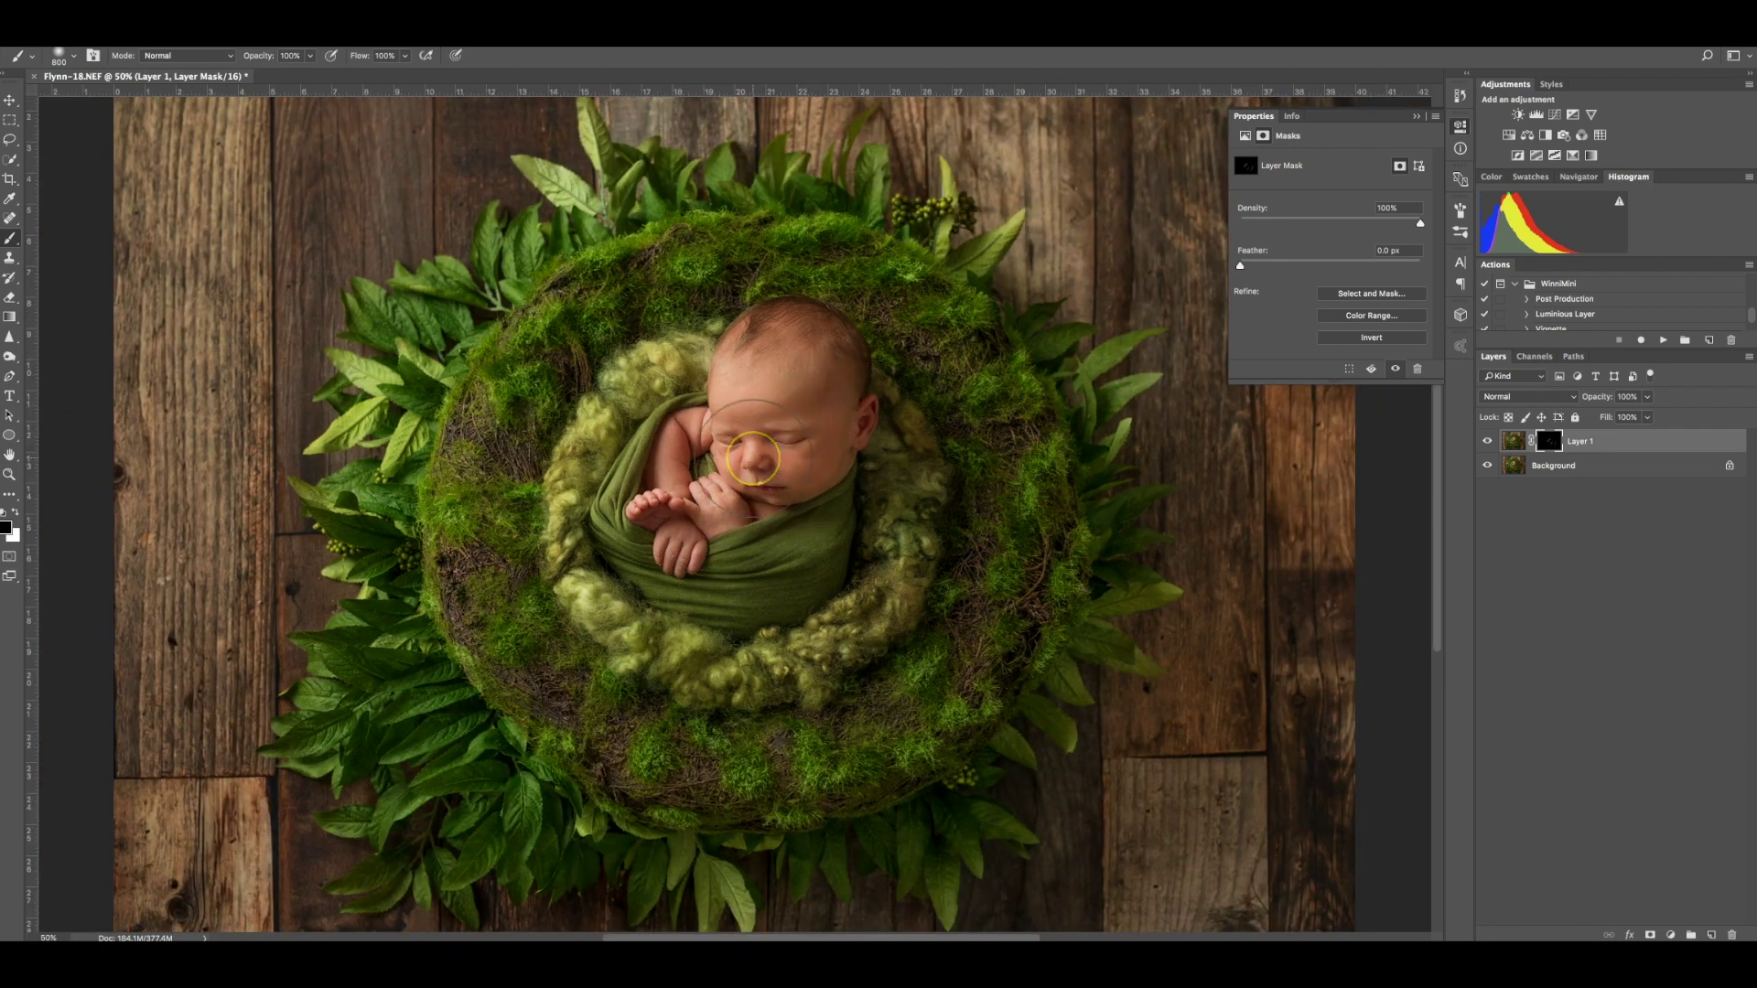
key(super+minus)
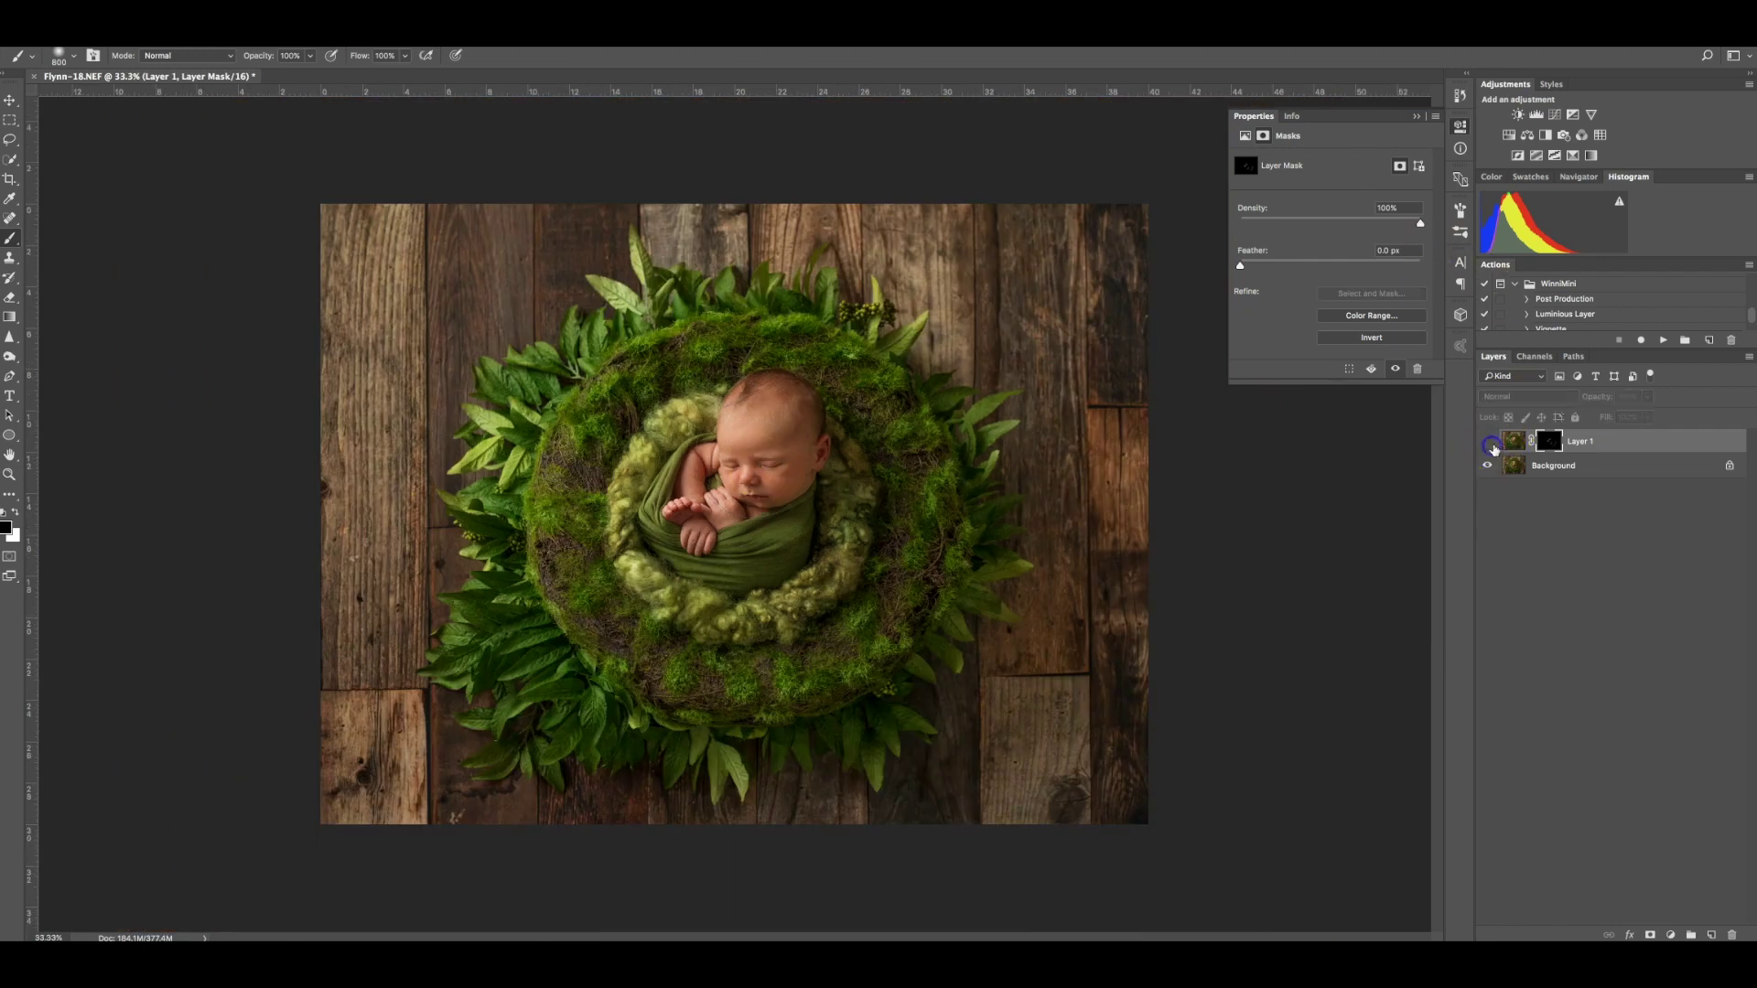
key(super+e)
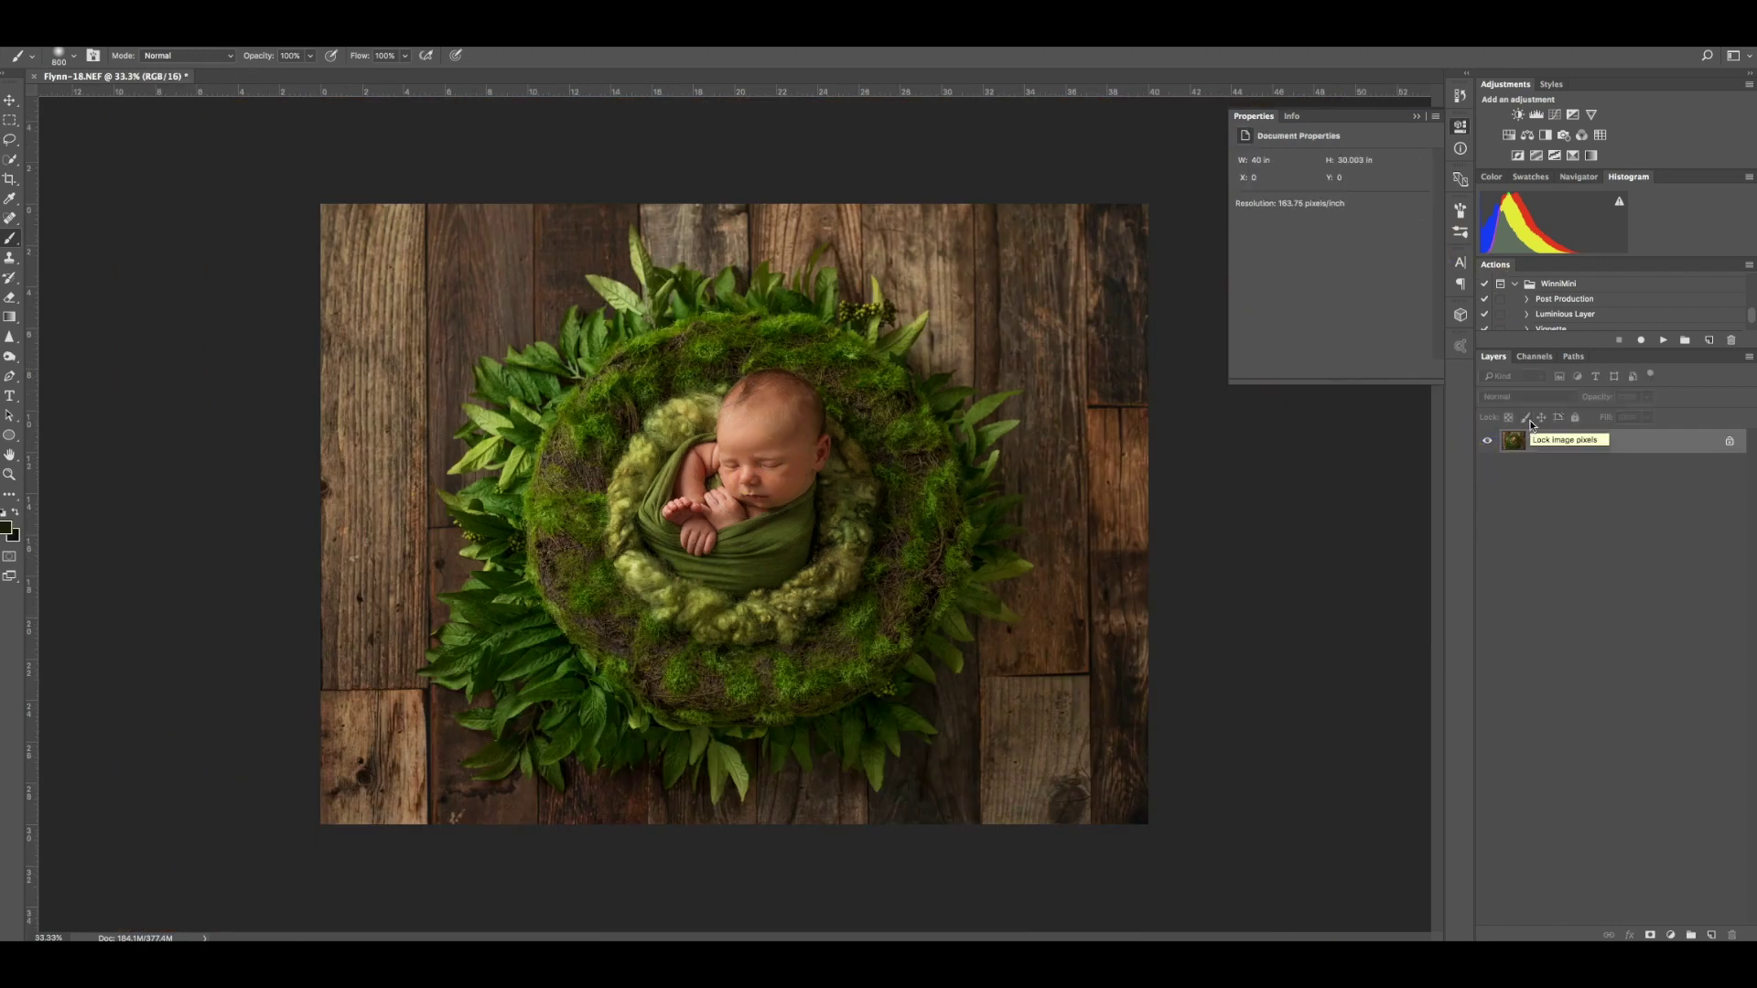